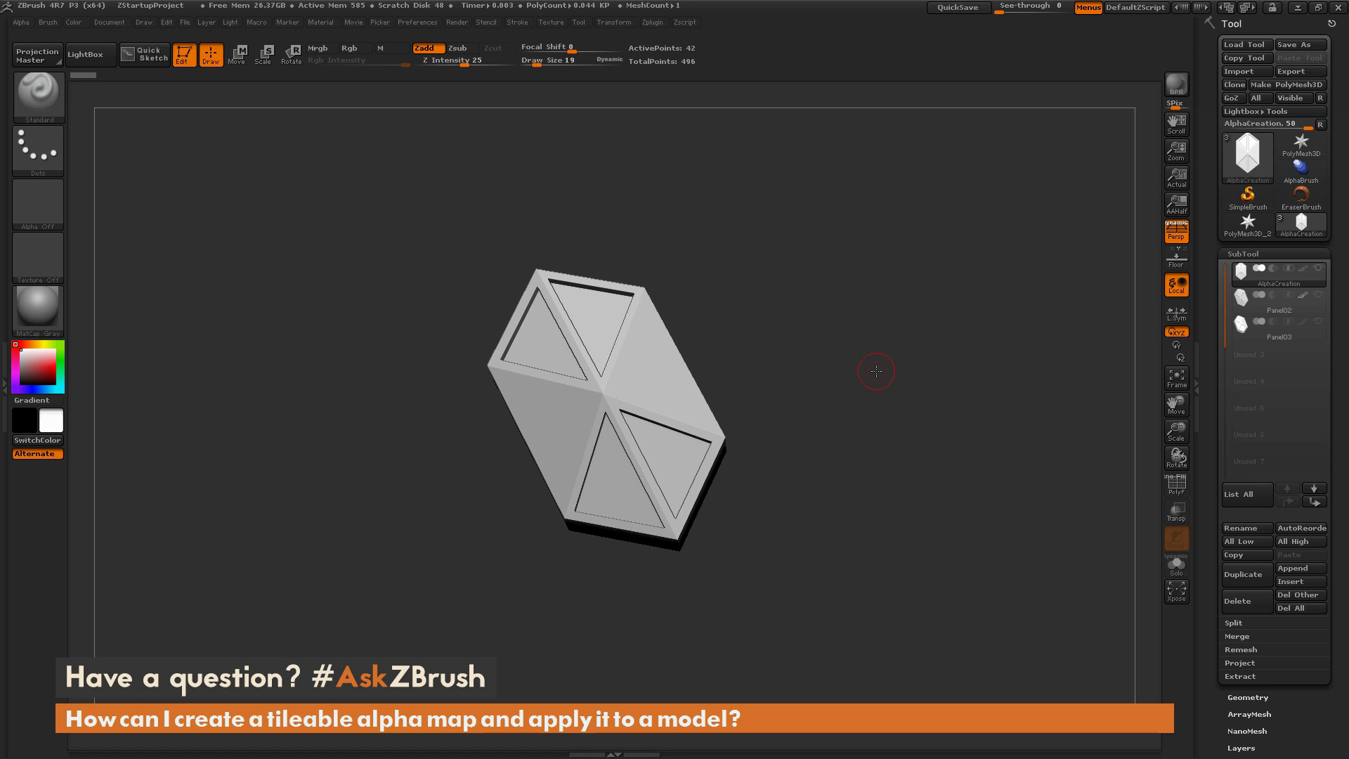
# Inspect the Panel03 and AlphaCreation subtools, then snap the panel model to a straight front view
pyautogui.moveTo(876, 372)
pyautogui.mouseDown()
pyautogui.moveTo(905, 358)
pyautogui.moveTo(856, 357)
pyautogui.moveTo(863, 388)
pyautogui.mouseUp()
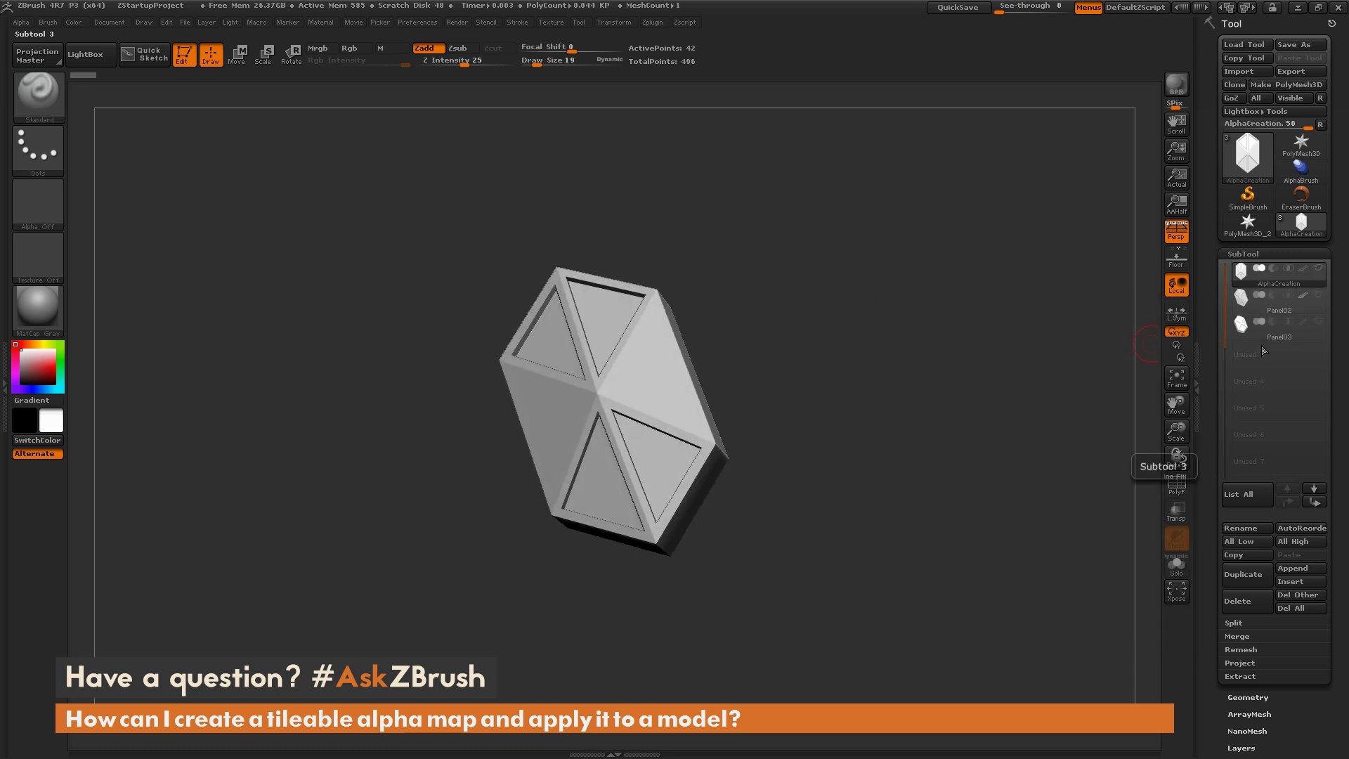
pyautogui.click(1269, 325)
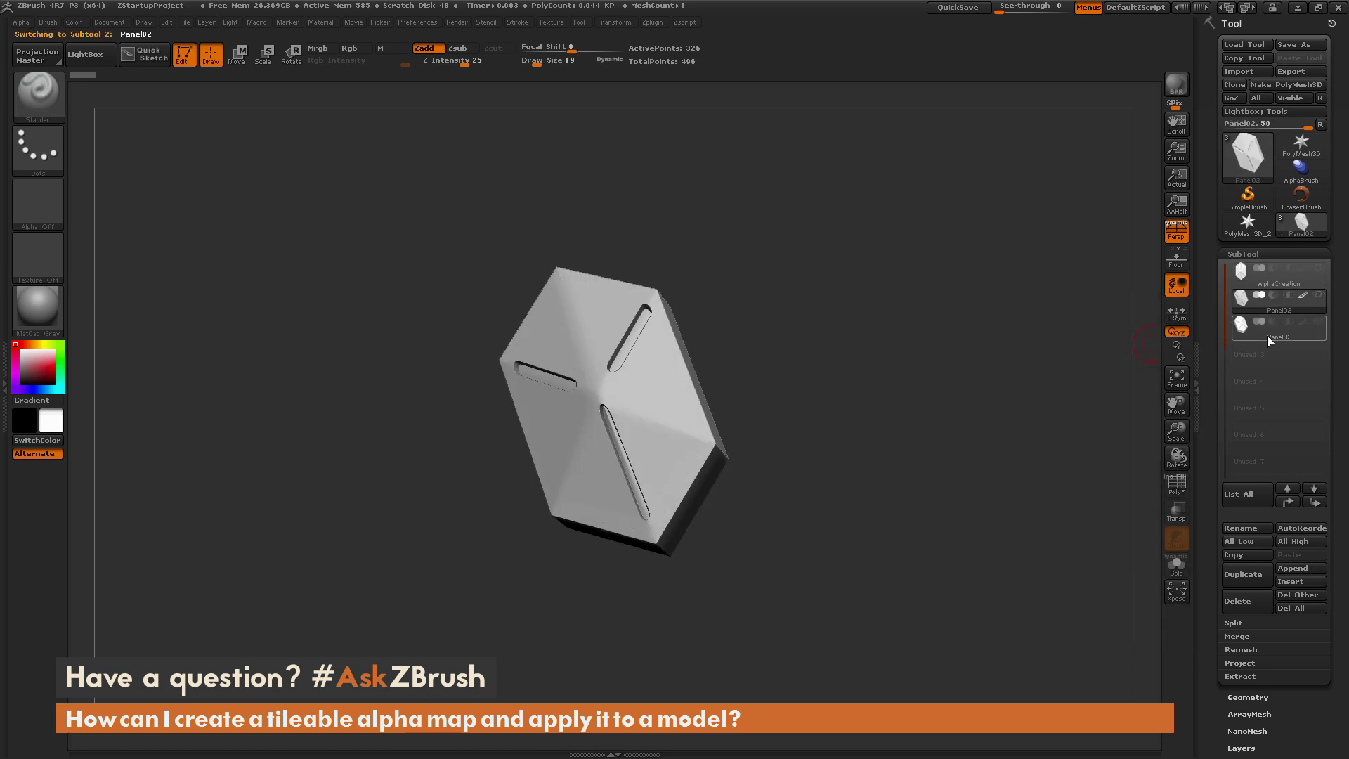
pyautogui.click(1274, 283)
pyautogui.moveTo(957, 304); pyautogui.dragTo(910, 362)
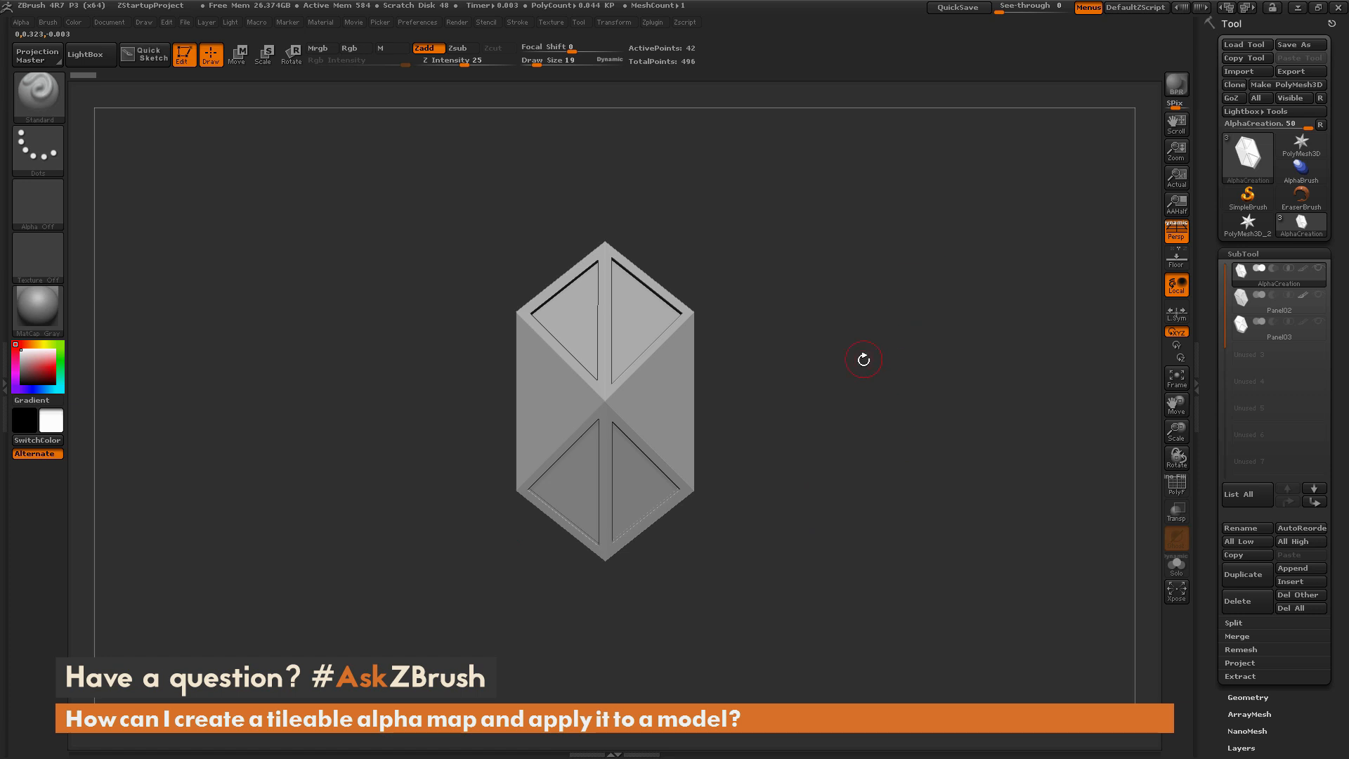
pyautogui.moveTo(864, 360); pyautogui.dragTo(832, 430)
# Resize the document to a square 1024 by 1024 canvas with proportional lock turned off
pyautogui.click(107, 23)
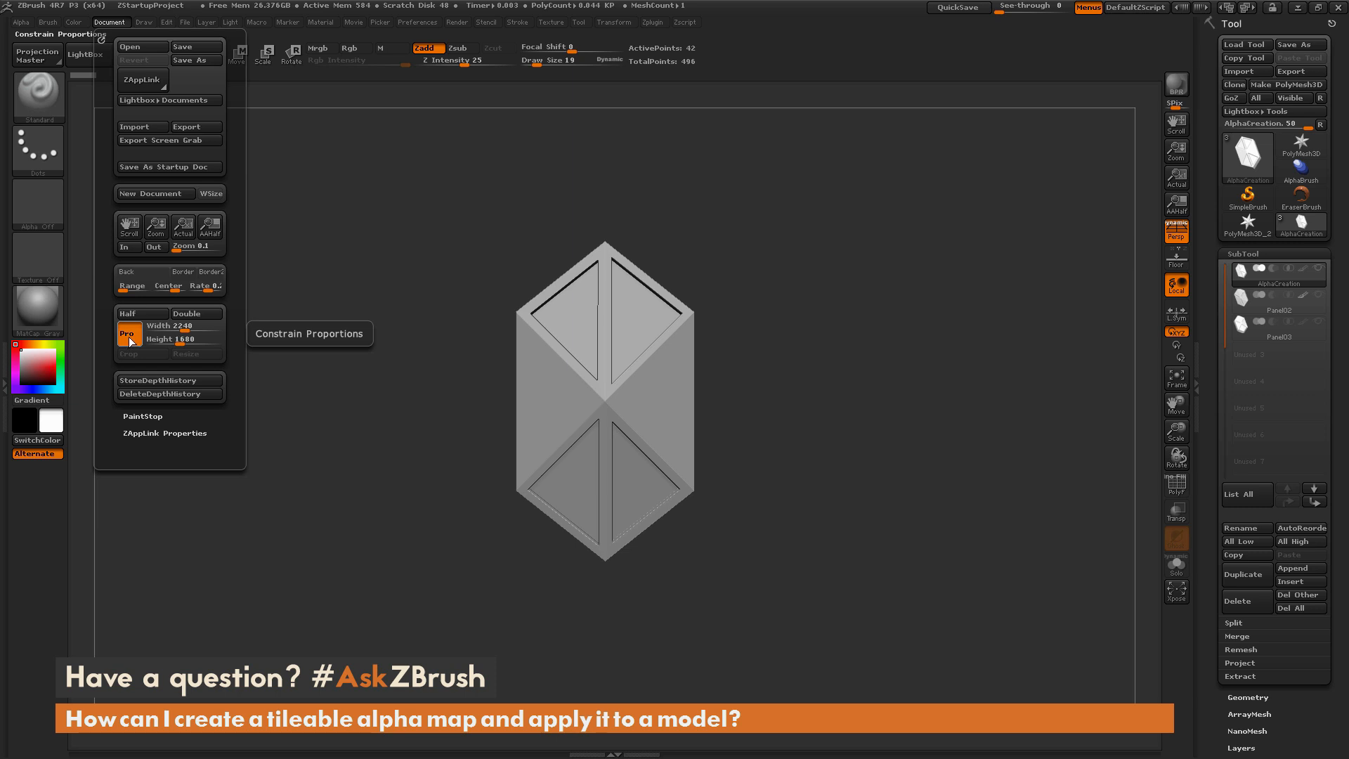
pyautogui.click(128, 335)
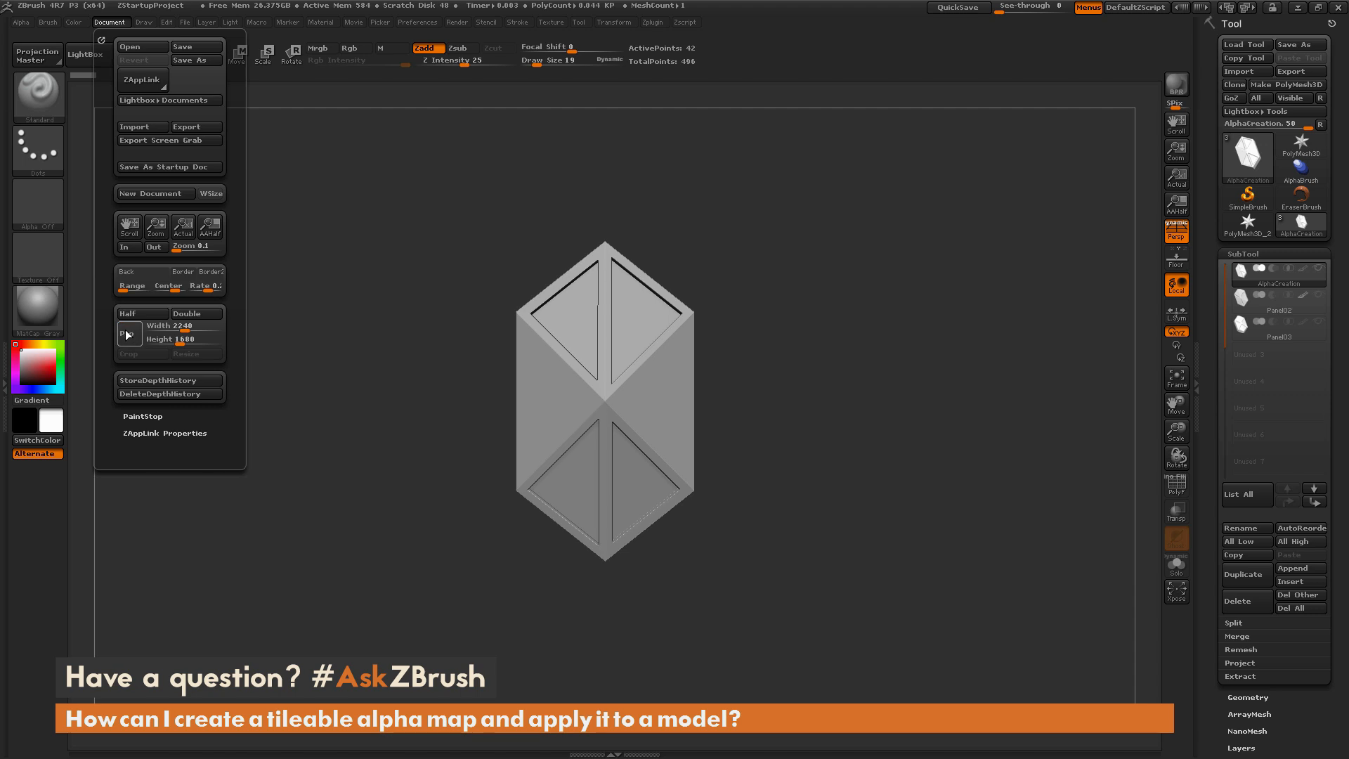
pyautogui.click(171, 325)
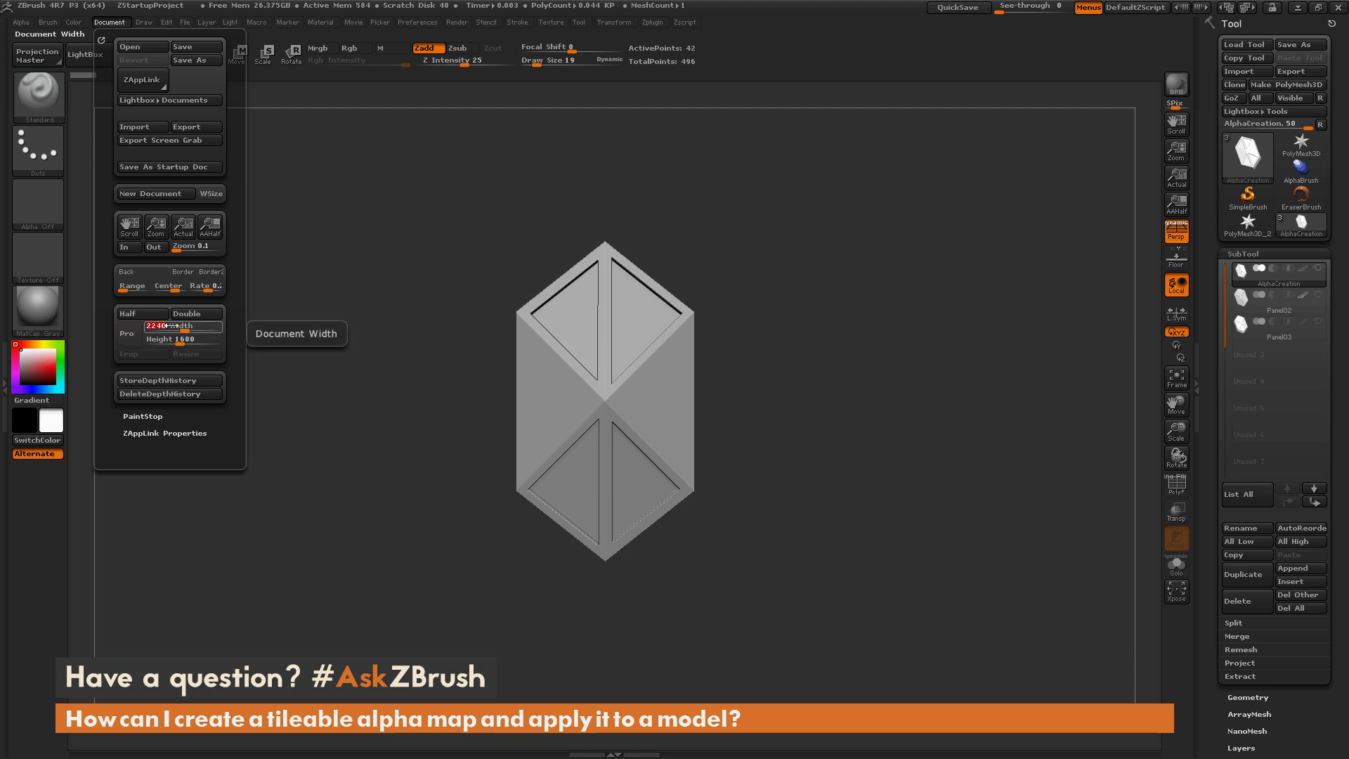
pyautogui.write('1024')
pyautogui.press('Return')
pyautogui.click(168, 340)
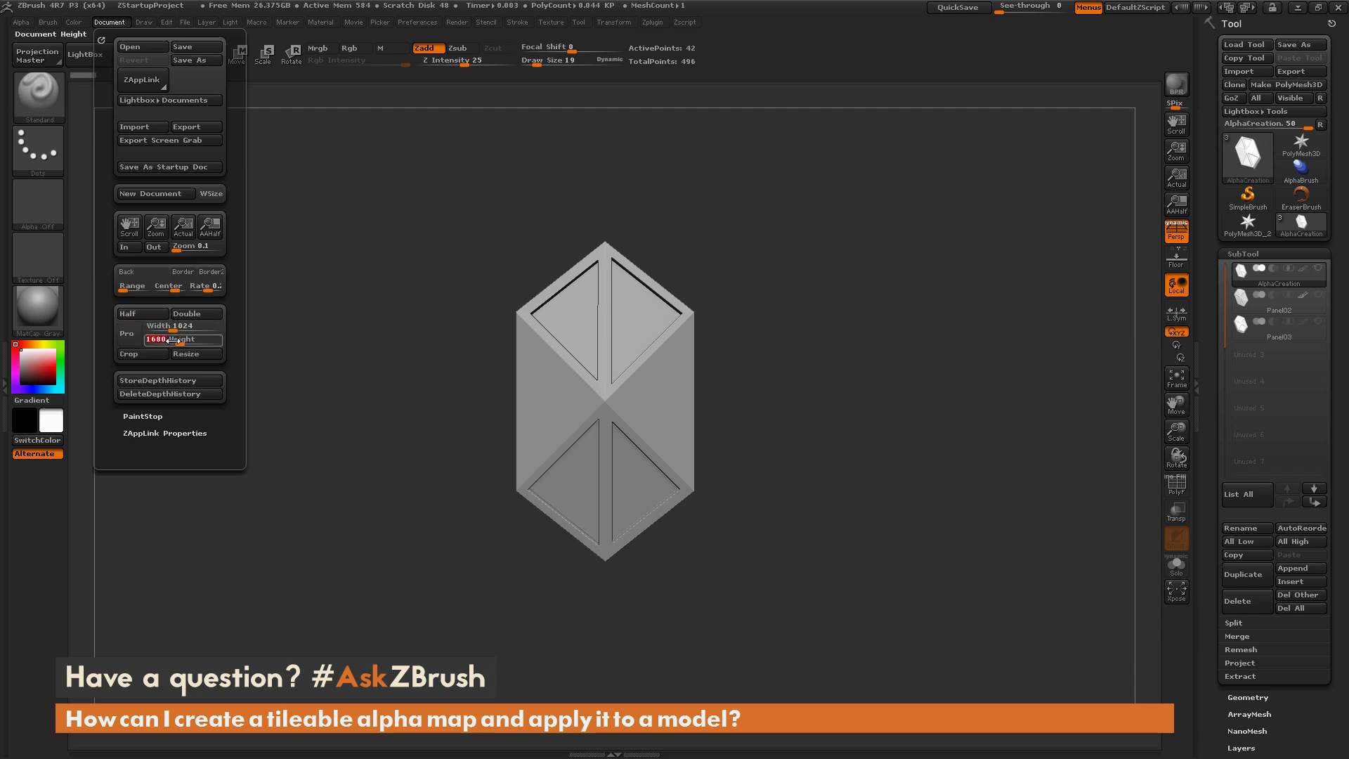
pyautogui.write('1')
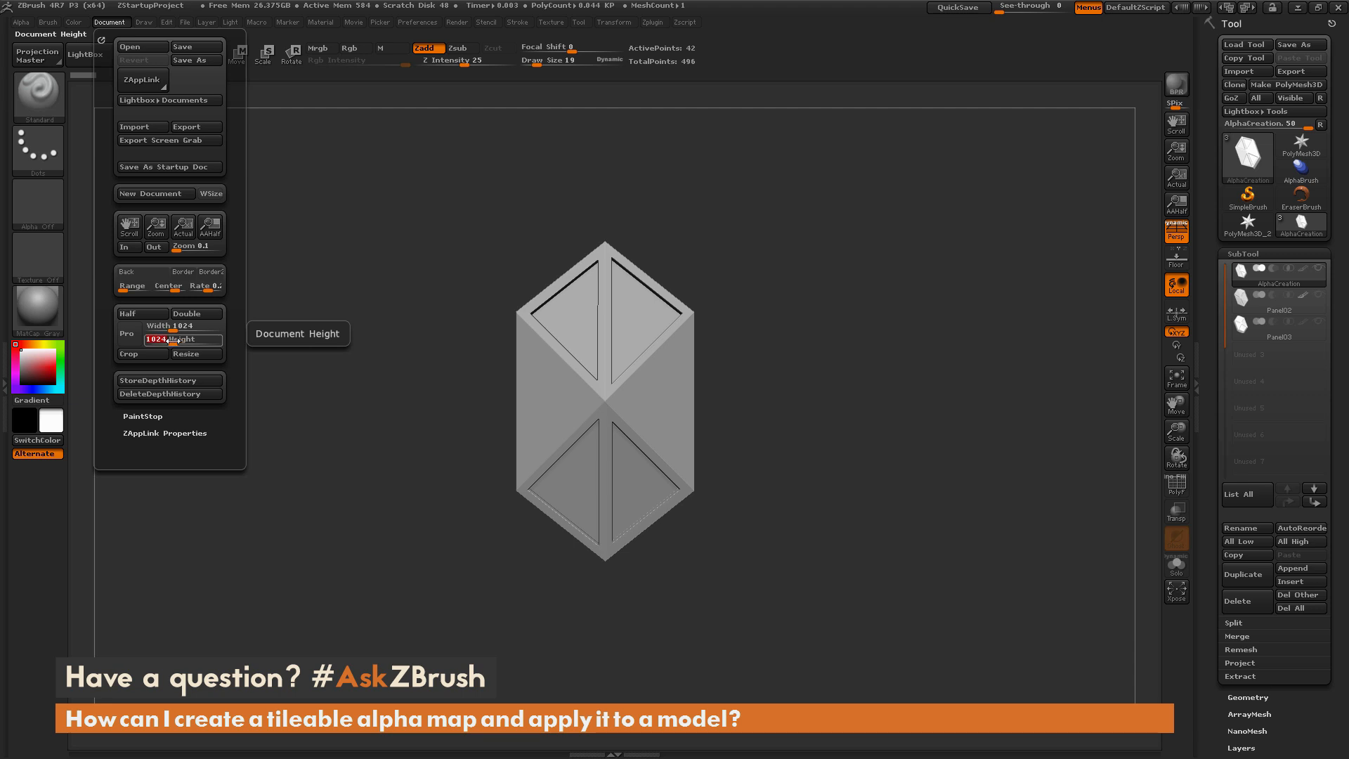
pyautogui.press('Return')
pyautogui.click(189, 355)
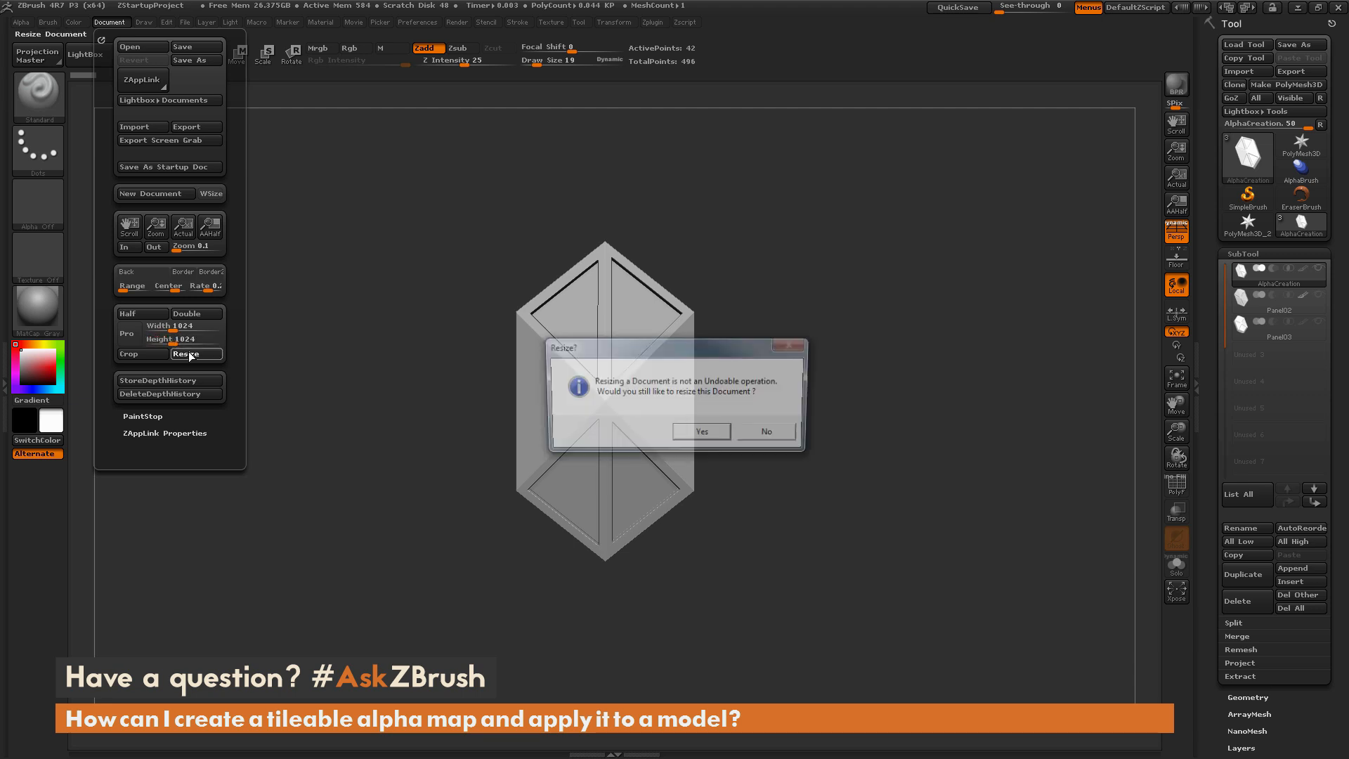
pyautogui.click(704, 435)
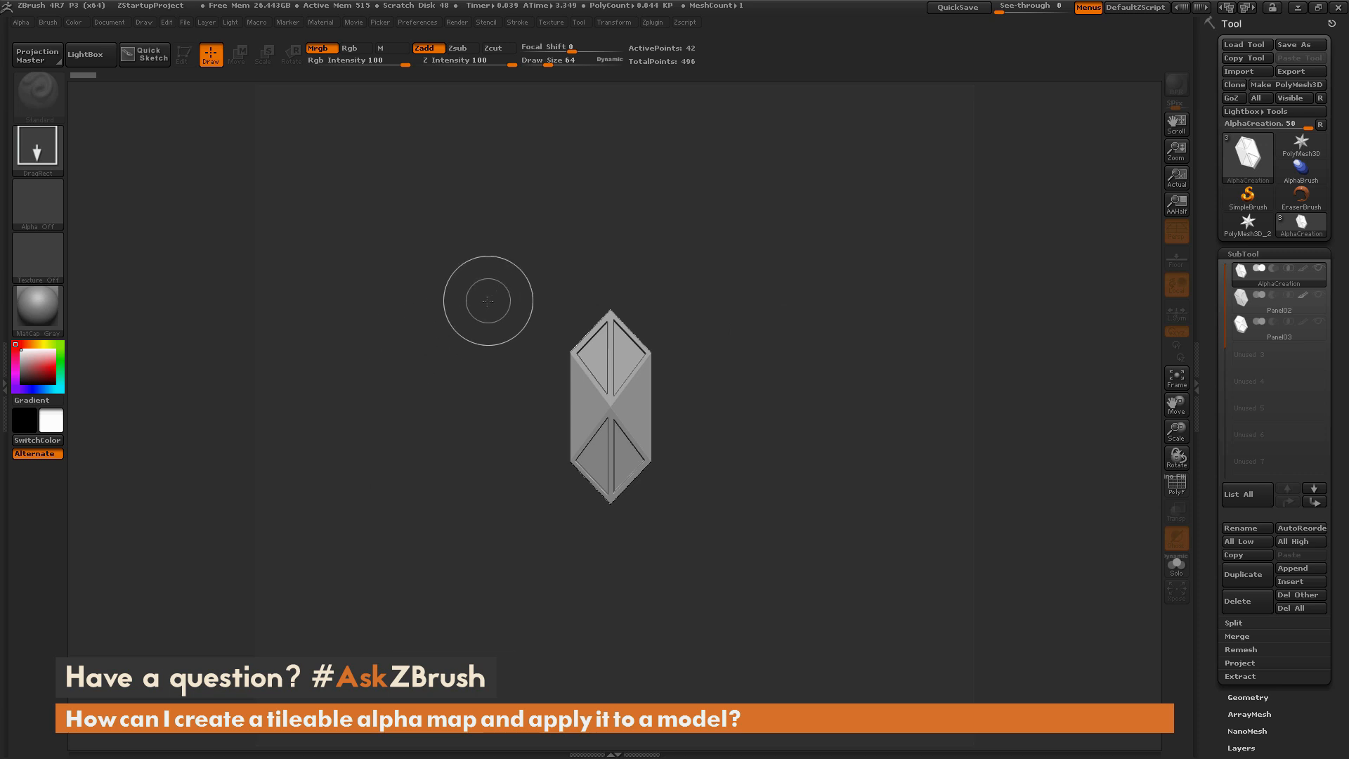
# Clear the canvas with Ctrl+N, draw one panel model onto it and offset the canvas image
pyautogui.hotkey('ctrl', 'n')
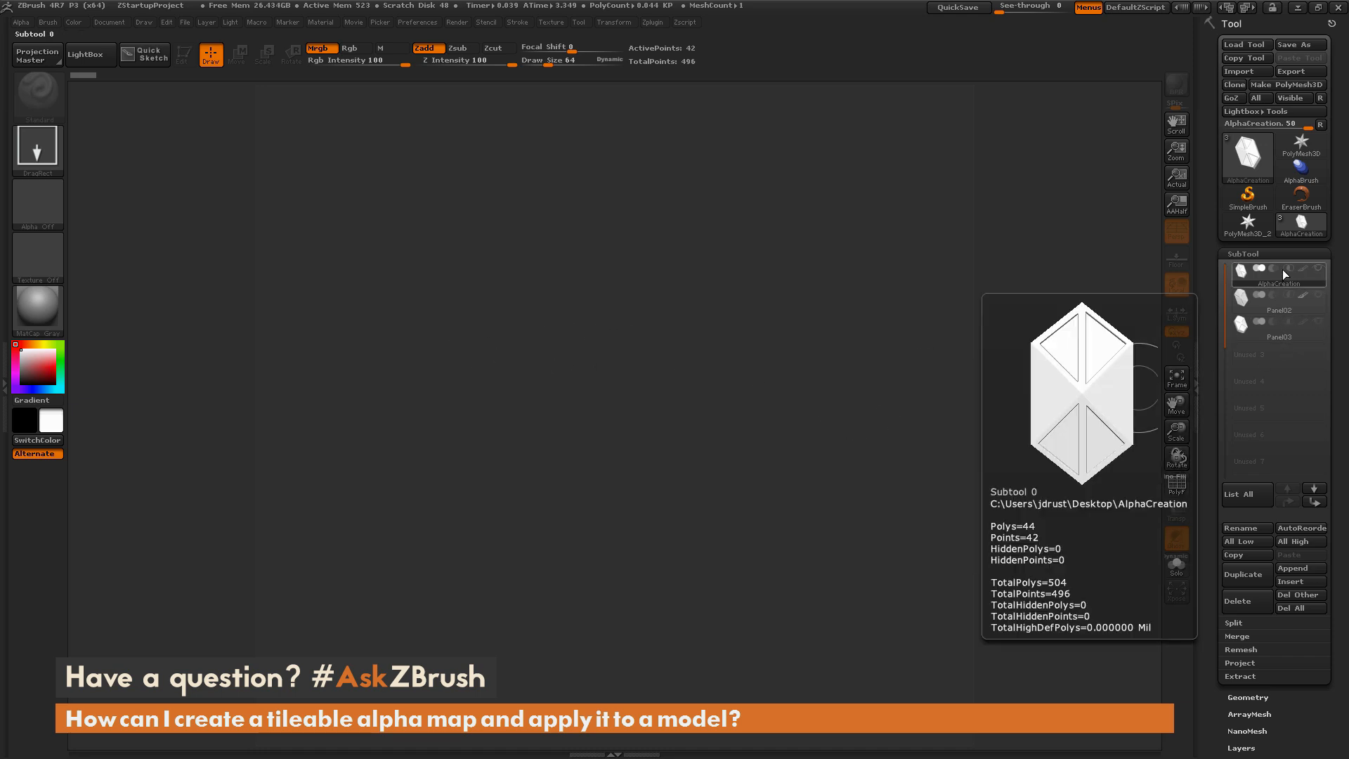
pyautogui.moveTo(1279, 303)
pyautogui.moveTo(473, 264); pyautogui.dragTo(522, 672)
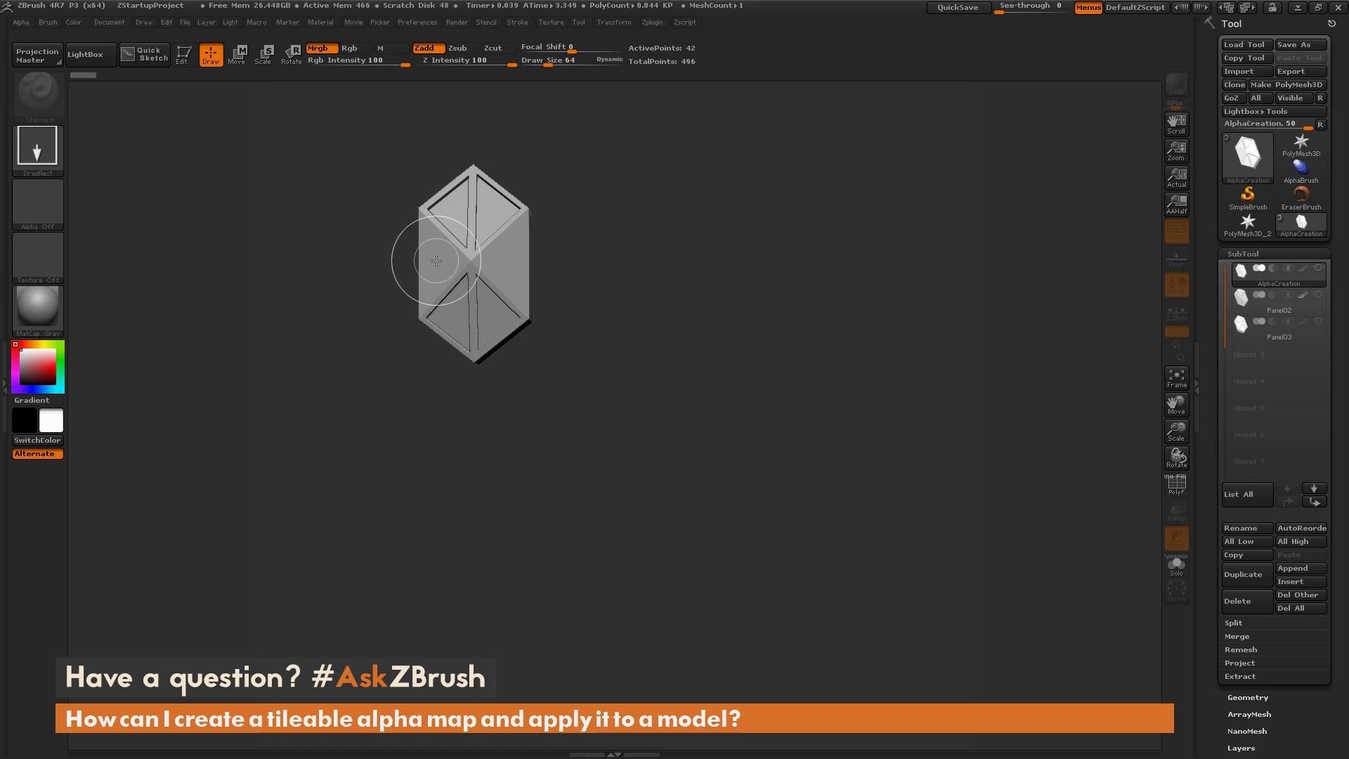
pyautogui.moveTo(765, 250)
pyautogui.keyDown('alt'); pyautogui.mouseDown()
pyautogui.moveTo(590, 355)
pyautogui.moveTo(442, 395)
pyautogui.moveTo(628, 378)
pyautogui.moveTo(533, 386)
pyautogui.moveTo(495, 348)
pyautogui.moveTo(534, 380)
pyautogui.moveTo(552, 458)
pyautogui.moveTo(519, 503)
pyautogui.moveTo(566, 355)
pyautogui.mouseUp(); pyautogui.keyUp('alt')
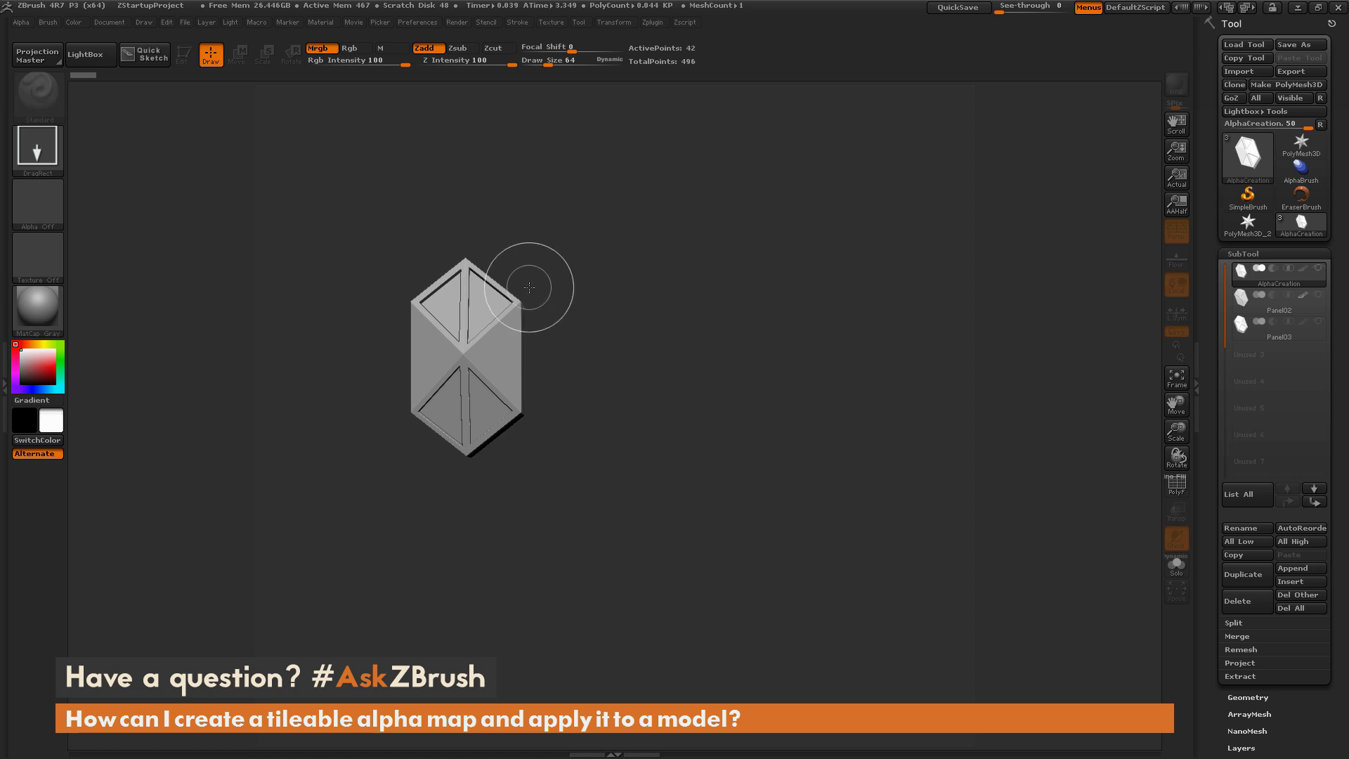
# Redraw the panel as an editable mesh in flat non-perspective front view, placed at the upper left
pyautogui.hotkey('ctrl', 'n')
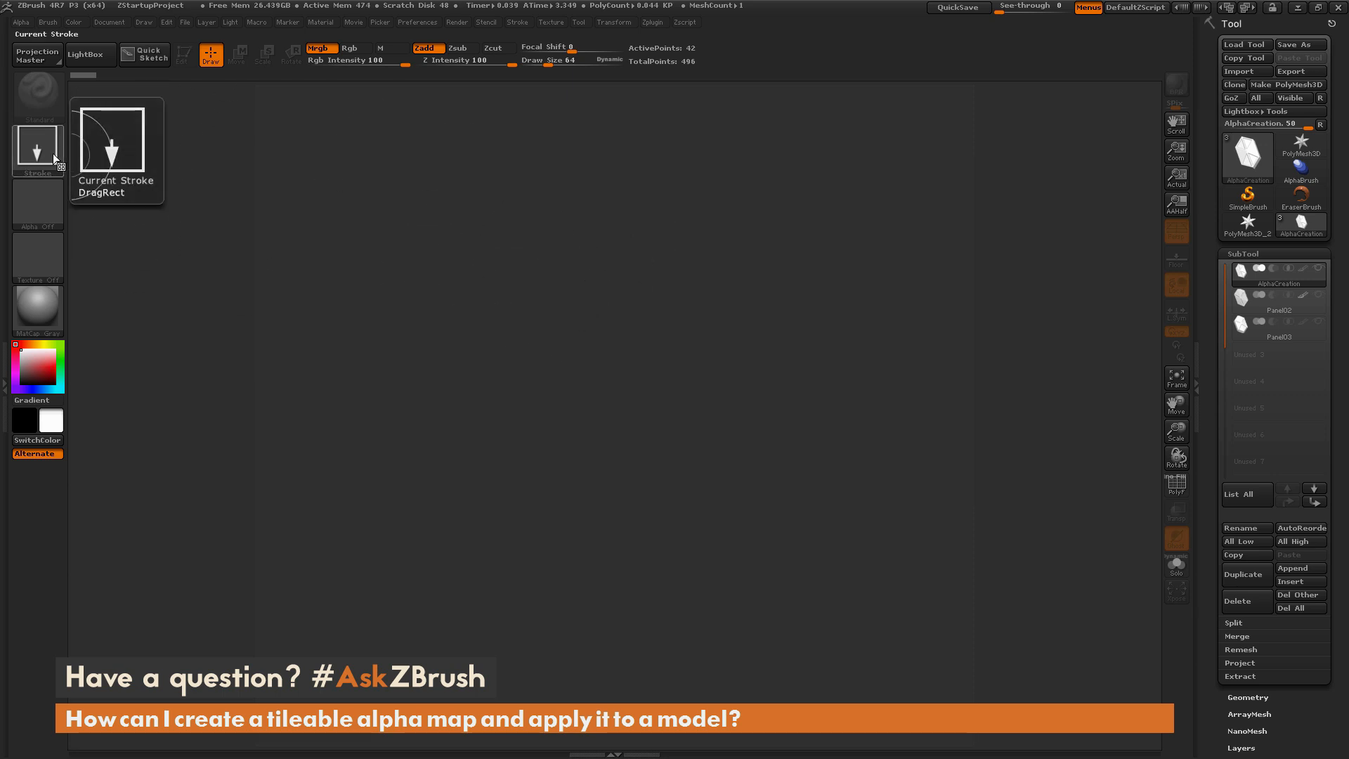
pyautogui.moveTo(505, 311); pyautogui.dragTo(506, 405)
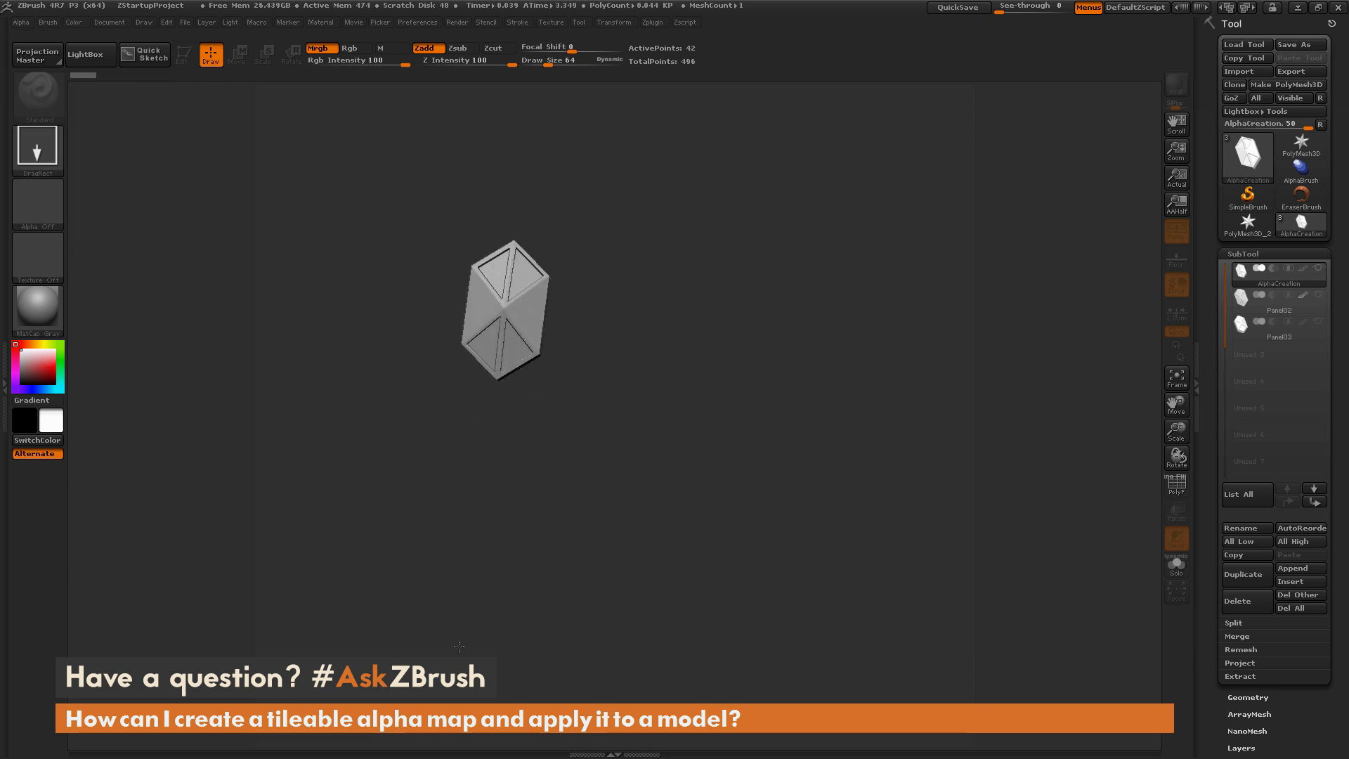
pyautogui.press('t')
pyautogui.moveTo(456, 269); pyautogui.dragTo(646, 211)
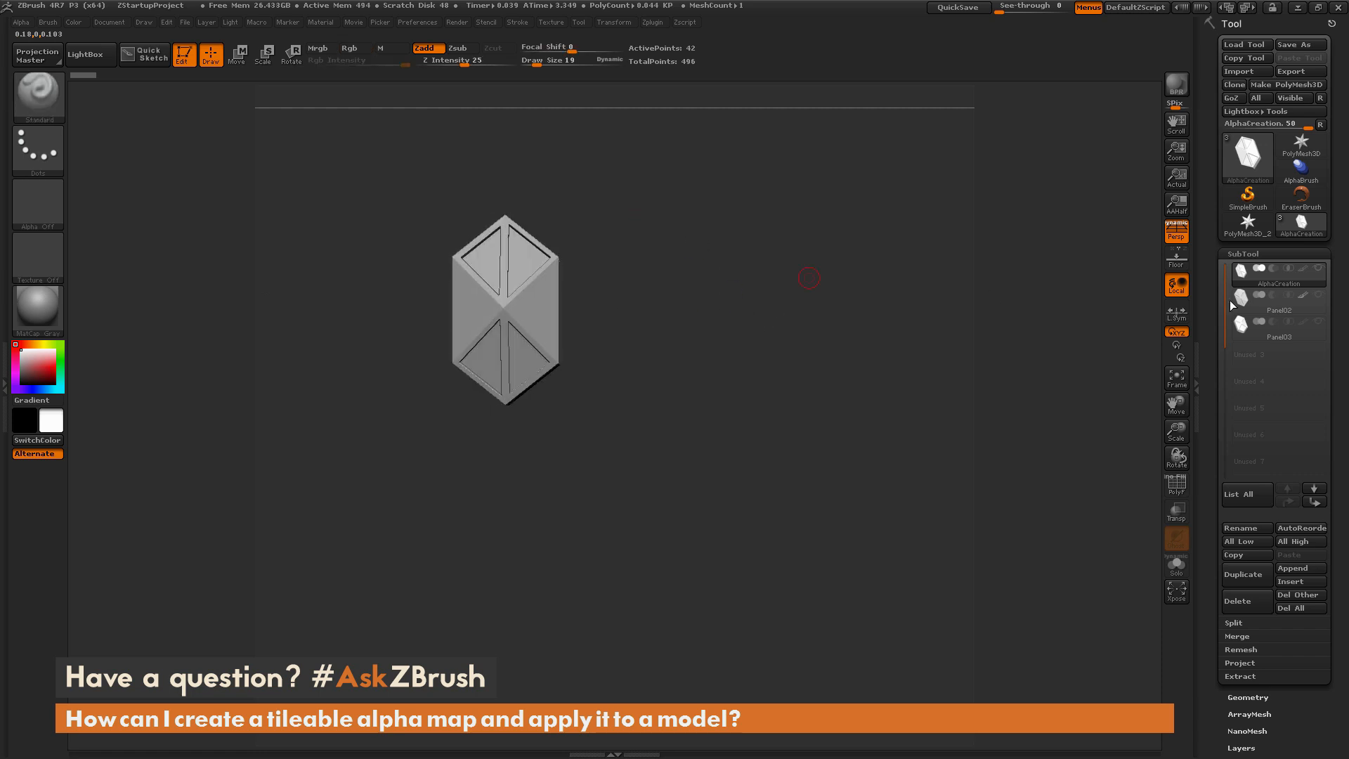
pyautogui.click(1175, 241)
pyautogui.keyDown('alt'); pyautogui.moveTo(934, 302); pyautogui.dragTo(665, 246); pyautogui.keyUp('alt')
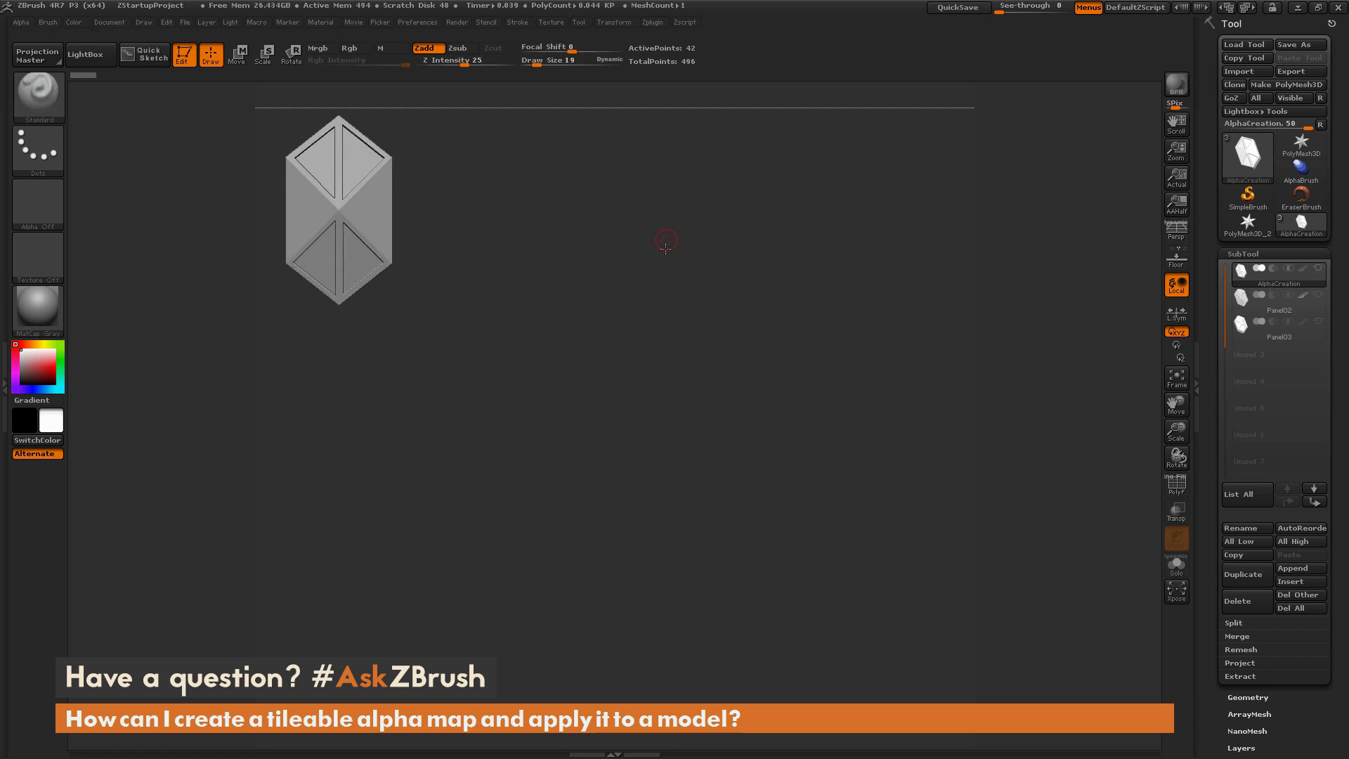
pyautogui.moveTo(652, 297); pyautogui.dragTo(620, 343)
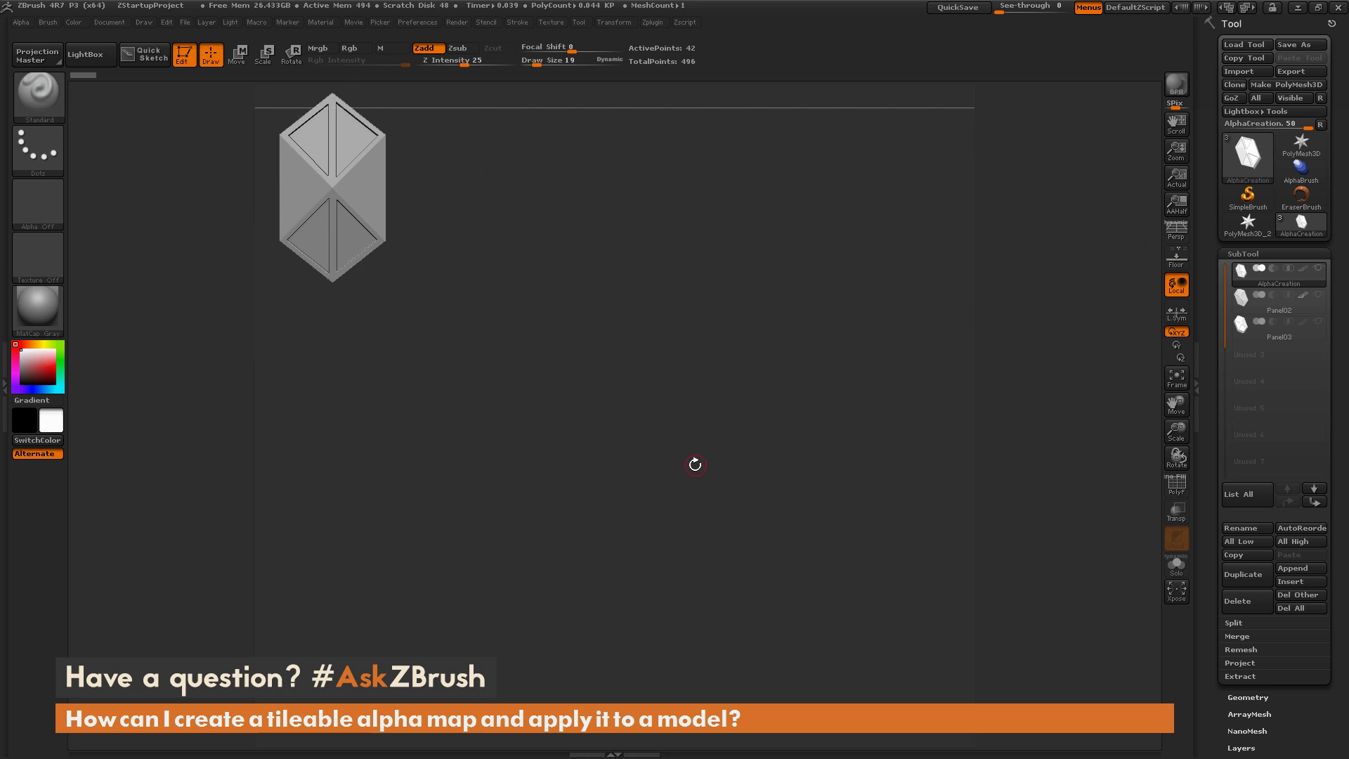
# Drop four more panel copies into two staggered rows to form a honeycomb patch
pyautogui.press('shift')
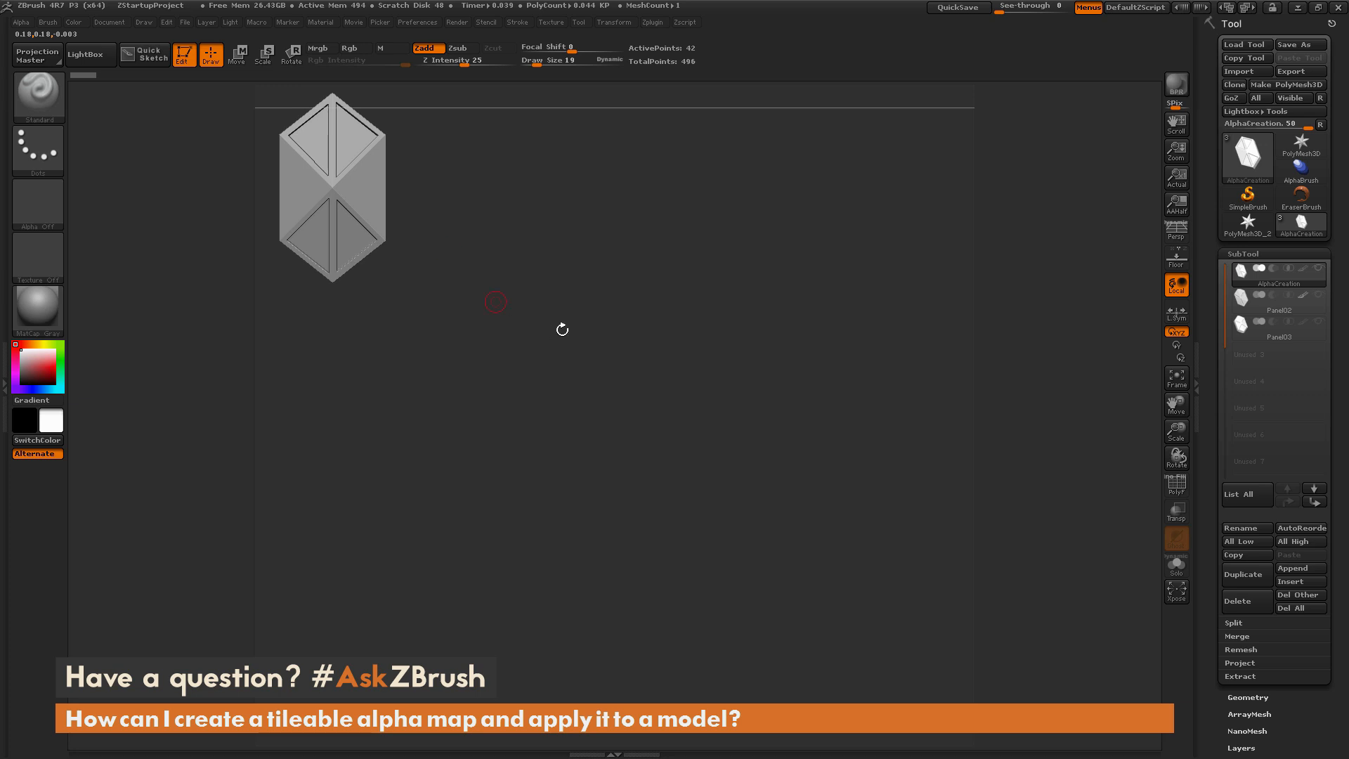
pyautogui.moveTo(422, 194); pyautogui.dragTo(499, 350)
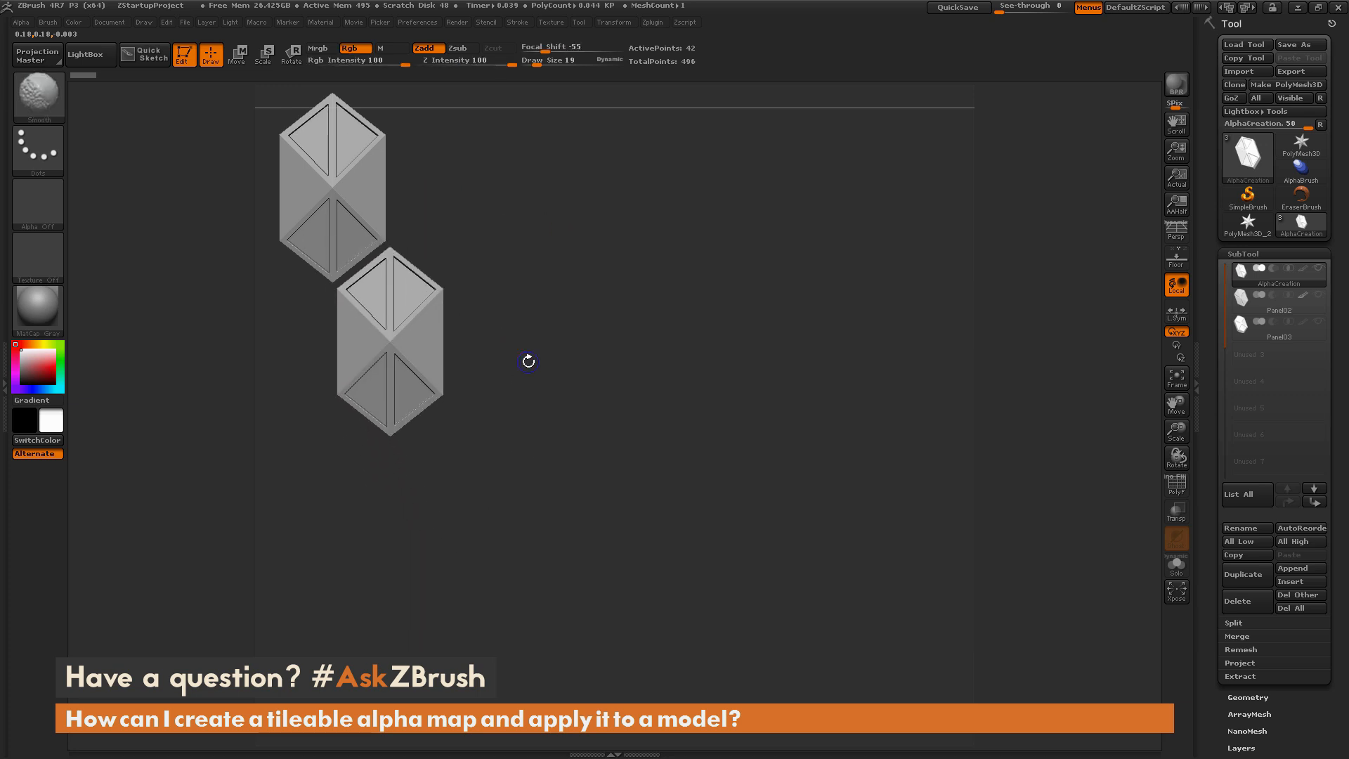
pyautogui.moveTo(447, 365)
pyautogui.keyDown('ctrl'); pyautogui.mouseDown()
pyautogui.moveTo(603, 272)
pyautogui.moveTo(684, 364)
pyautogui.mouseUp(); pyautogui.keyUp('ctrl')
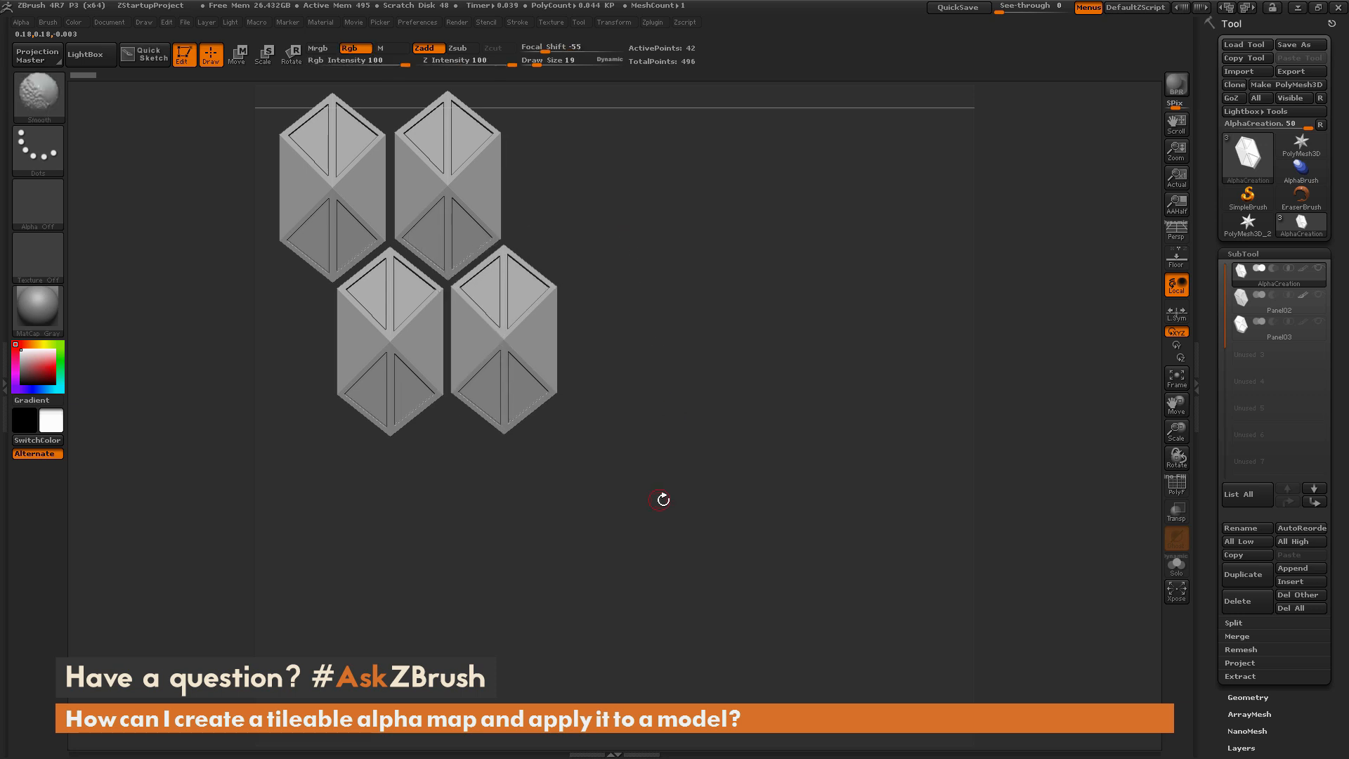
pyautogui.keyDown('ctrl'); pyautogui.moveTo(661, 500); pyautogui.dragTo(720, 344); pyautogui.keyUp('ctrl')
pyautogui.keyDown('ctrl'); pyautogui.moveTo(727, 281); pyautogui.dragTo(808, 504); pyautogui.keyUp('ctrl')
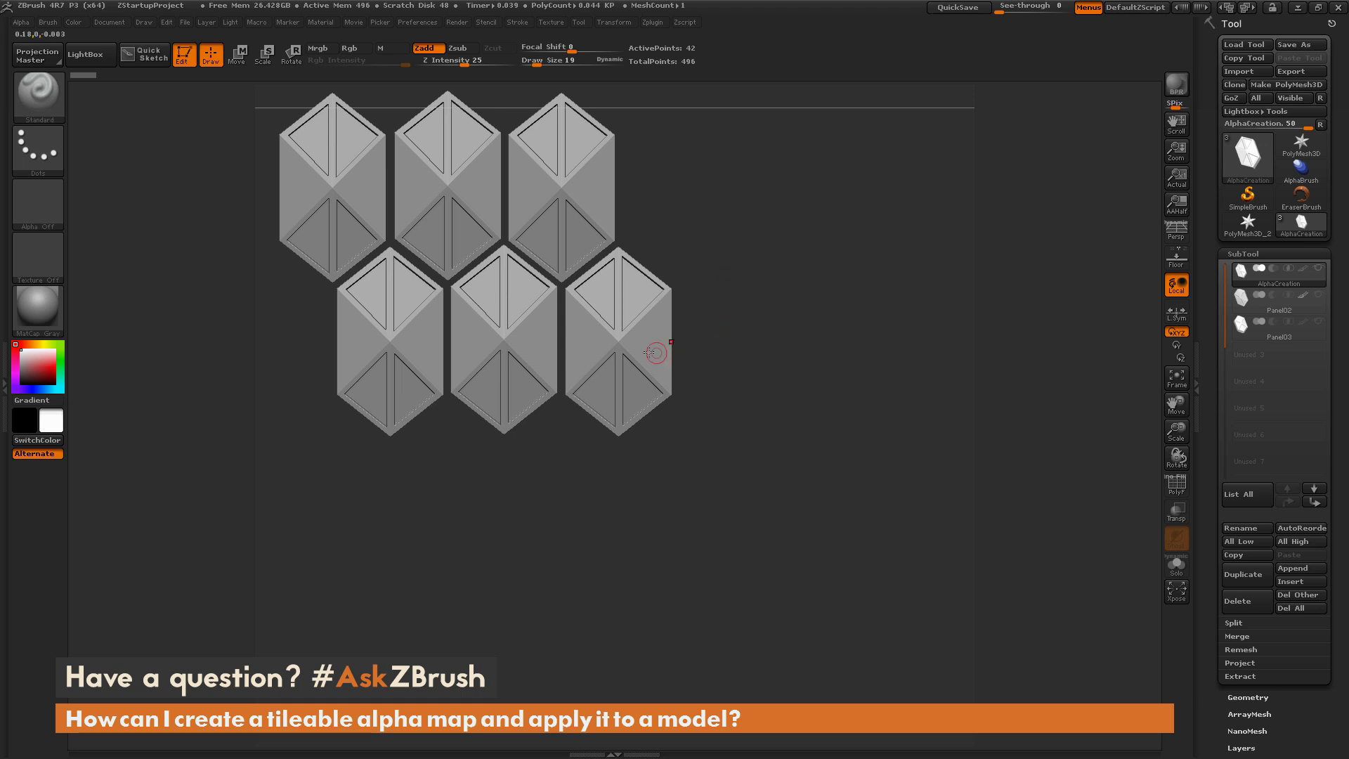
# Fix the panels to the canvas, offset it so they wrap, and fit a new panel into the gap
pyautogui.click(185, 60)
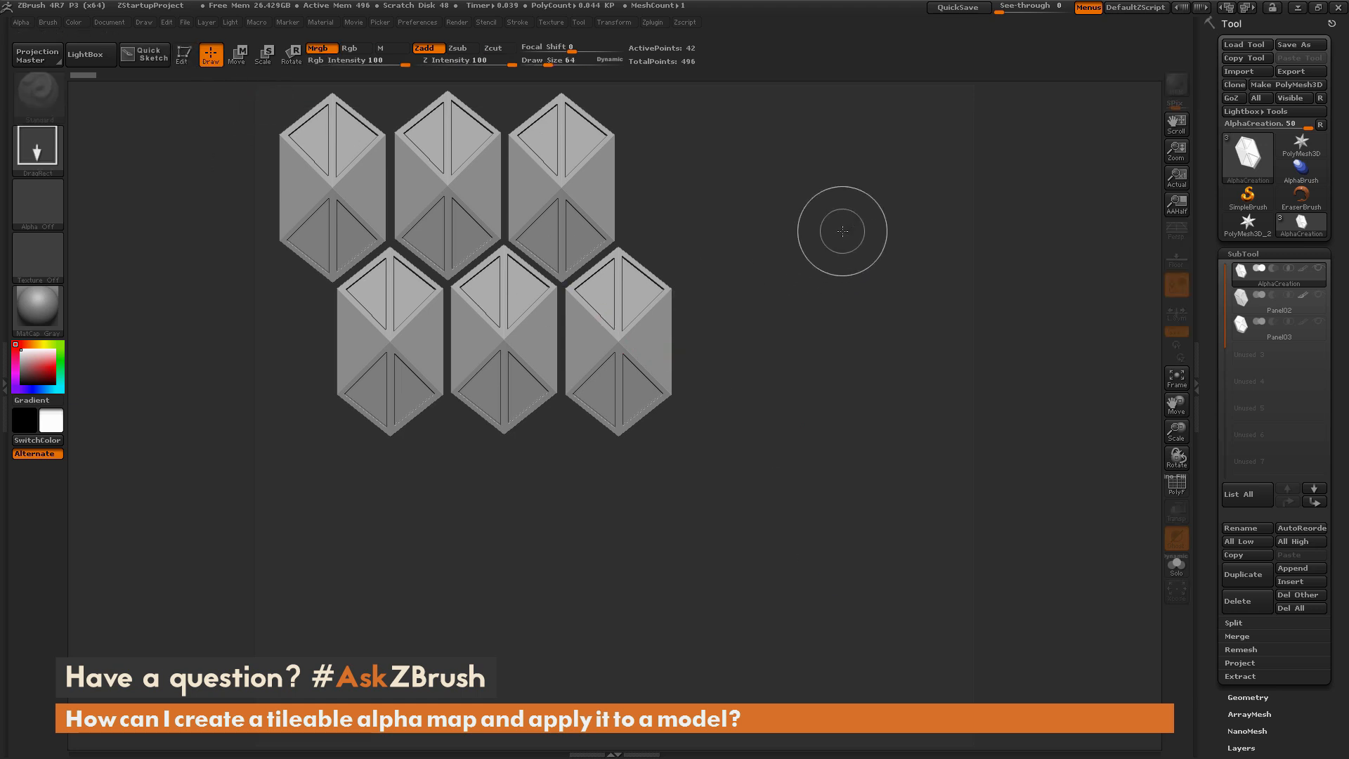
pyautogui.moveTo(806, 247); pyautogui.dragTo(614, 325)
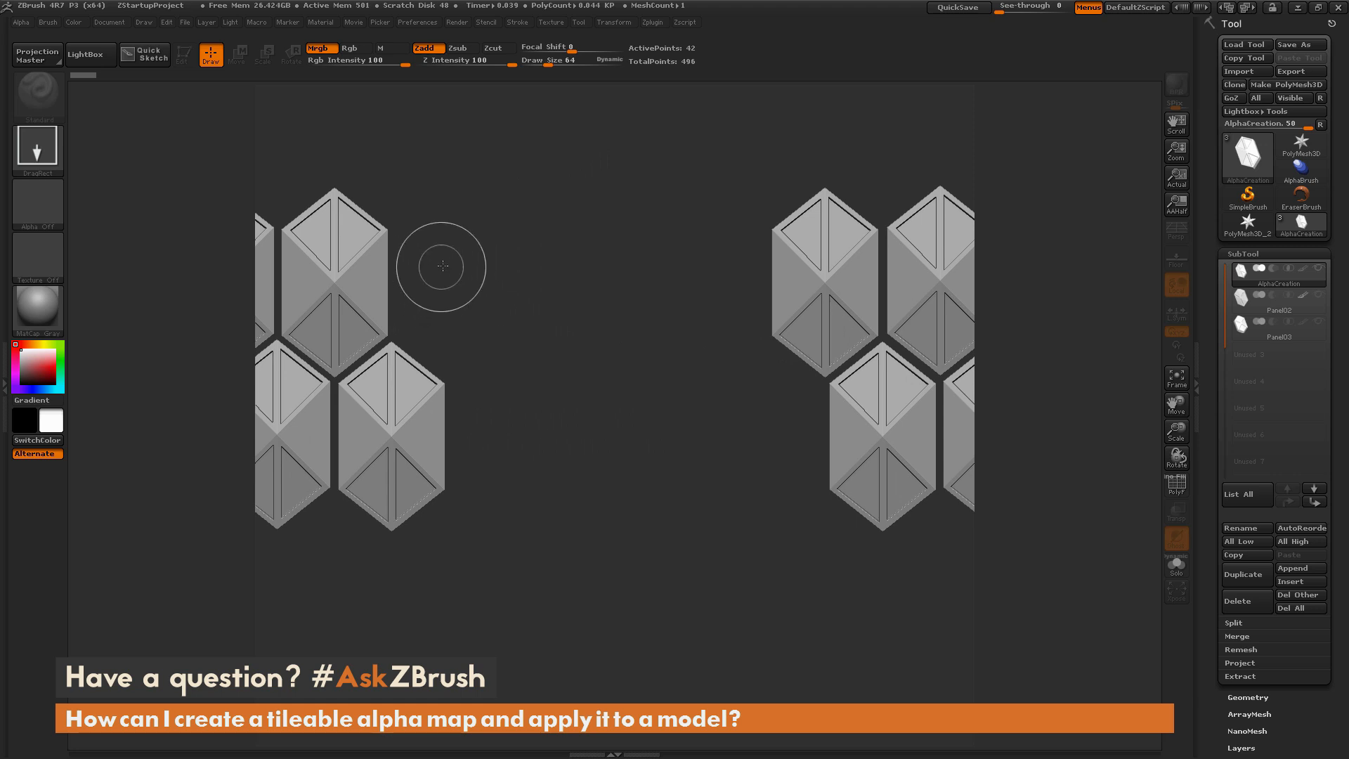
pyautogui.moveTo(442, 276); pyautogui.dragTo(448, 364)
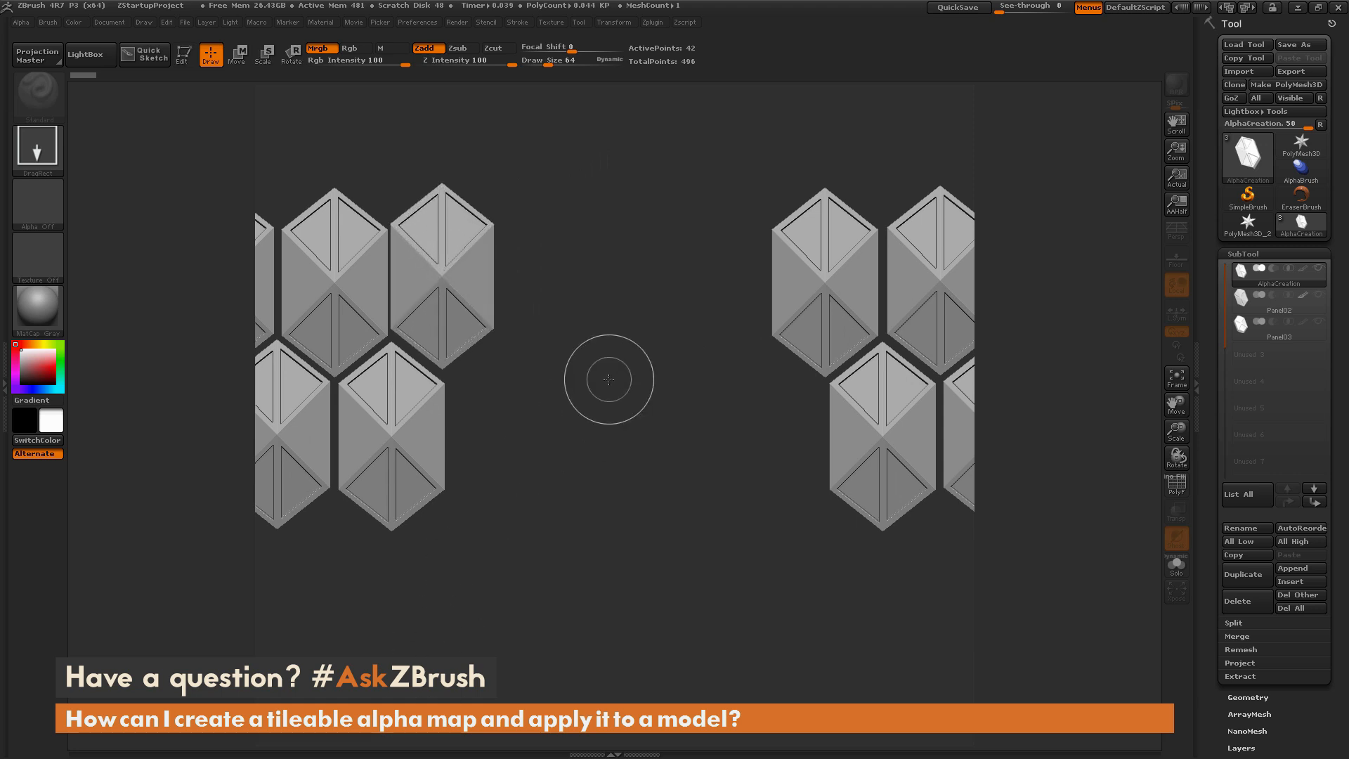
pyautogui.click(183, 54)
pyautogui.moveTo(602, 271)
pyautogui.keyDown('alt'); pyautogui.mouseDown()
pyautogui.moveTo(625, 282)
pyautogui.moveTo(610, 266)
pyautogui.mouseUp(); pyautogui.keyUp('alt')
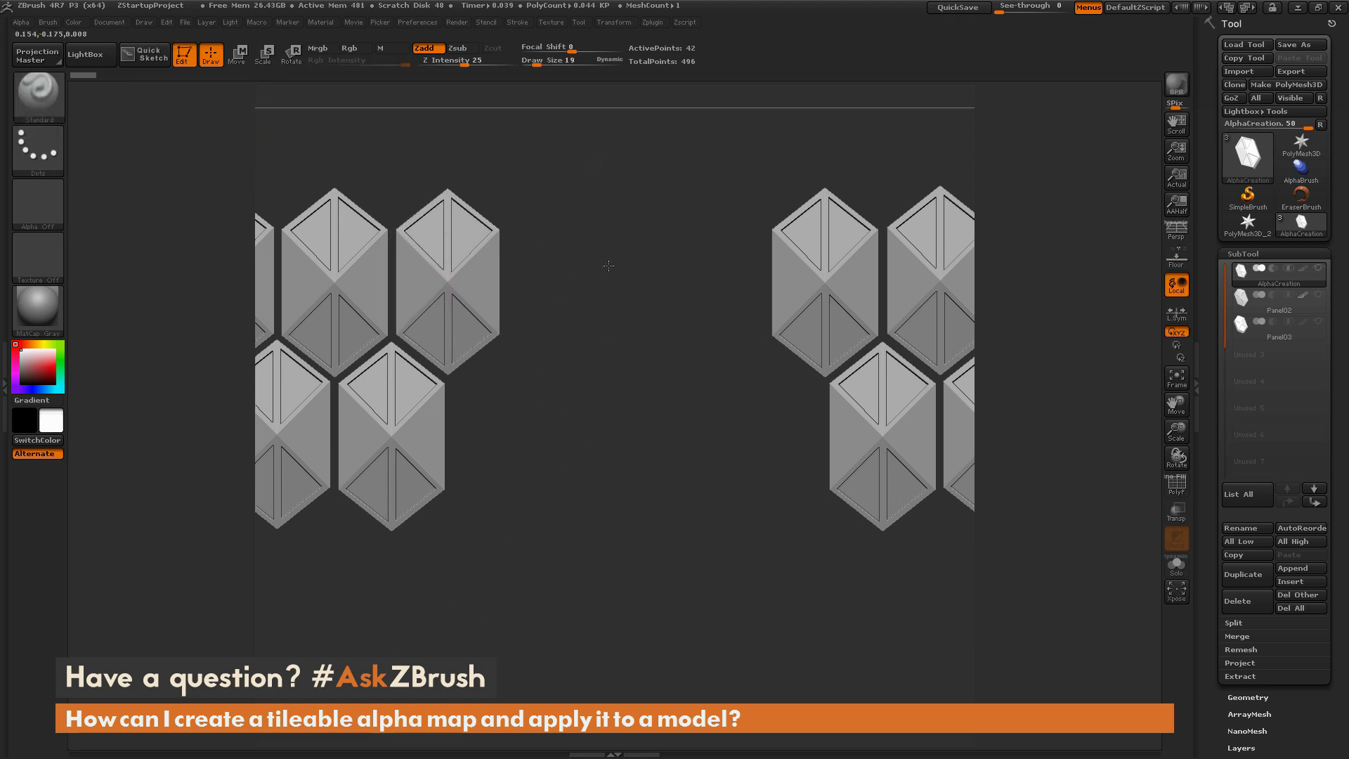
pyautogui.press('t')
# Add and drop further panels along the upper and lower rows toward the right-side panels
pyautogui.moveTo(508, 436); pyautogui.dragTo(681, 409)
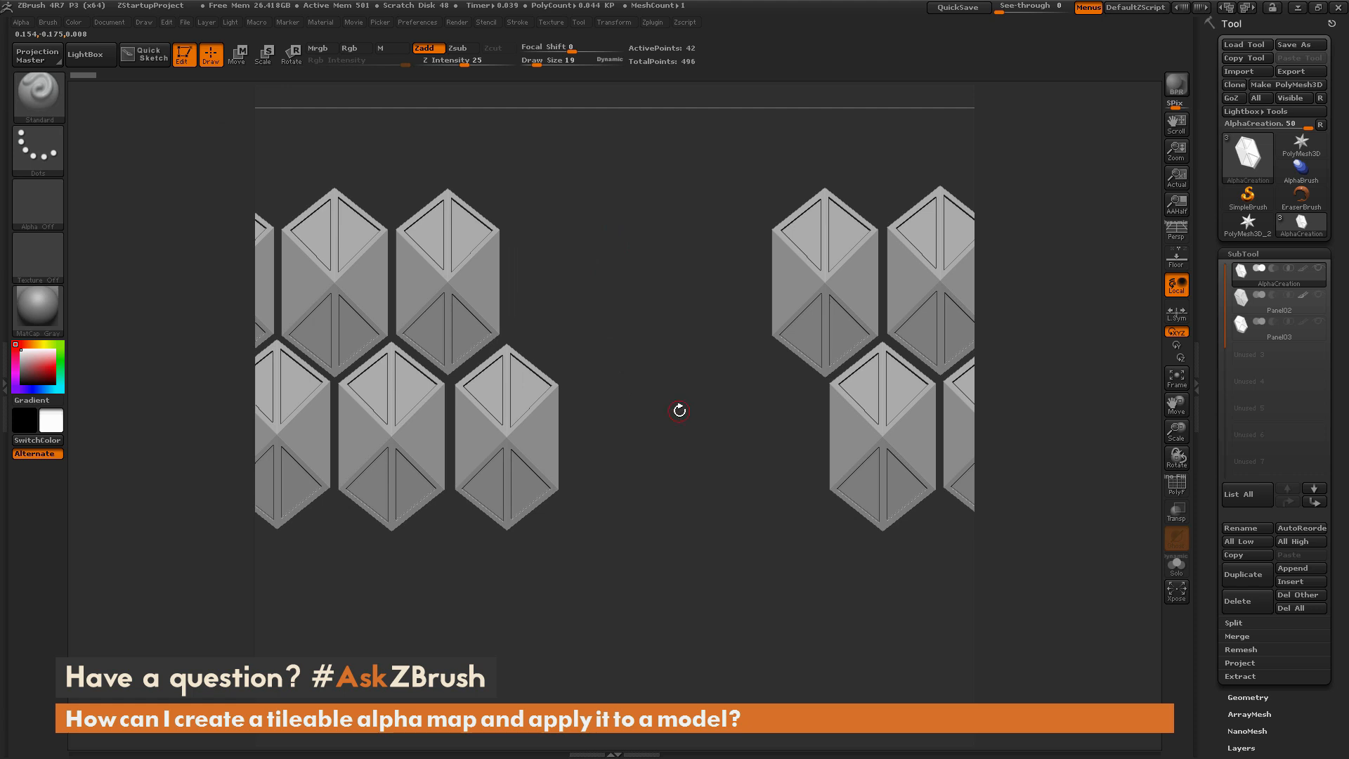
pyautogui.press('t')
pyautogui.moveTo(561, 283); pyautogui.dragTo(723, 394)
pyautogui.press('t')
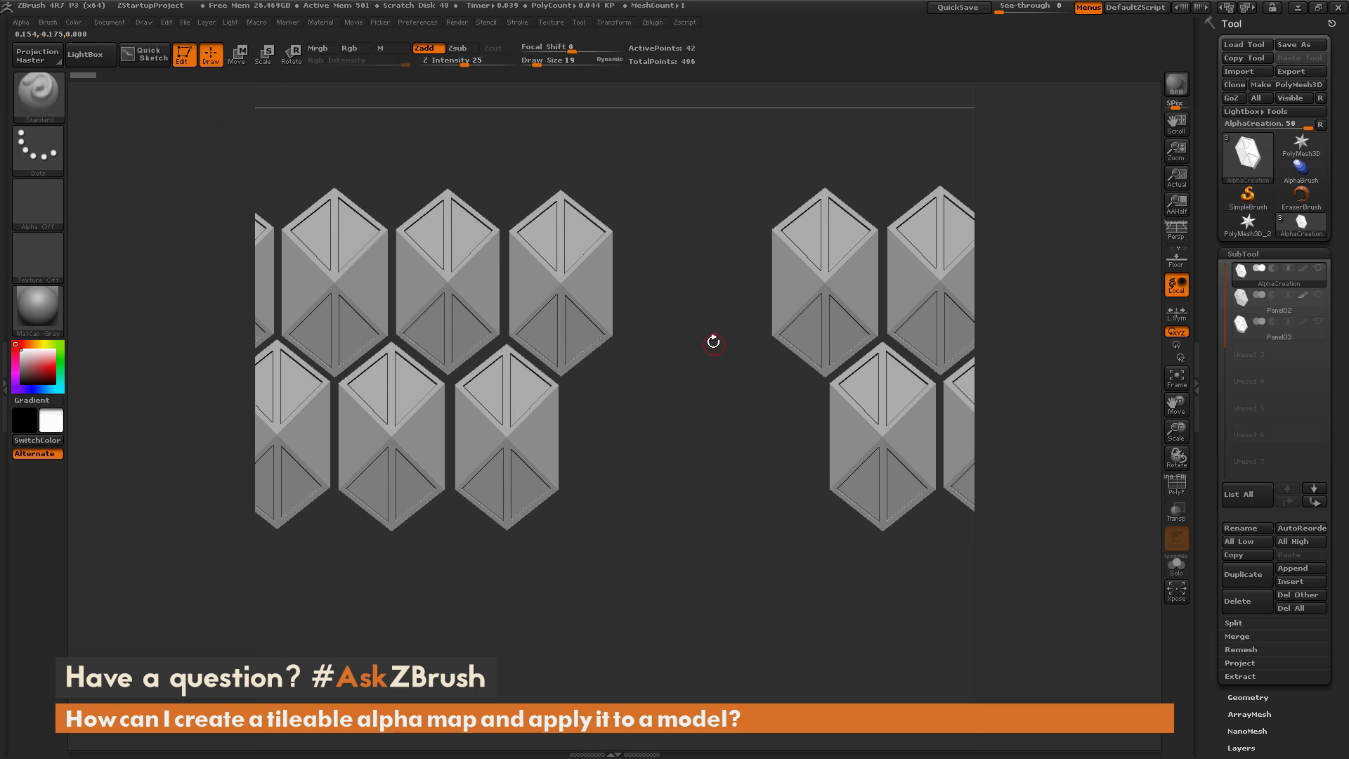
pyautogui.moveTo(626, 443); pyautogui.dragTo(767, 494)
pyautogui.press('t')
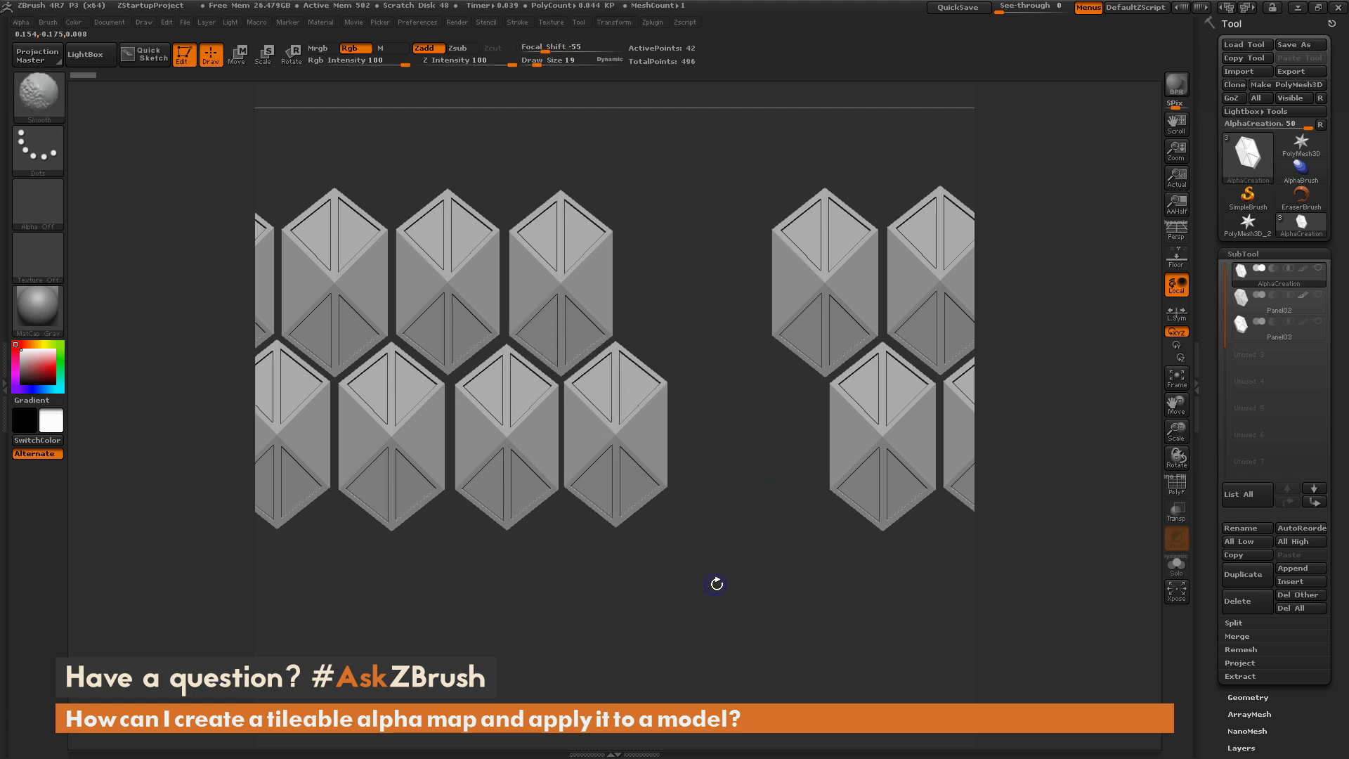
pyautogui.moveTo(672, 283); pyautogui.dragTo(822, 283)
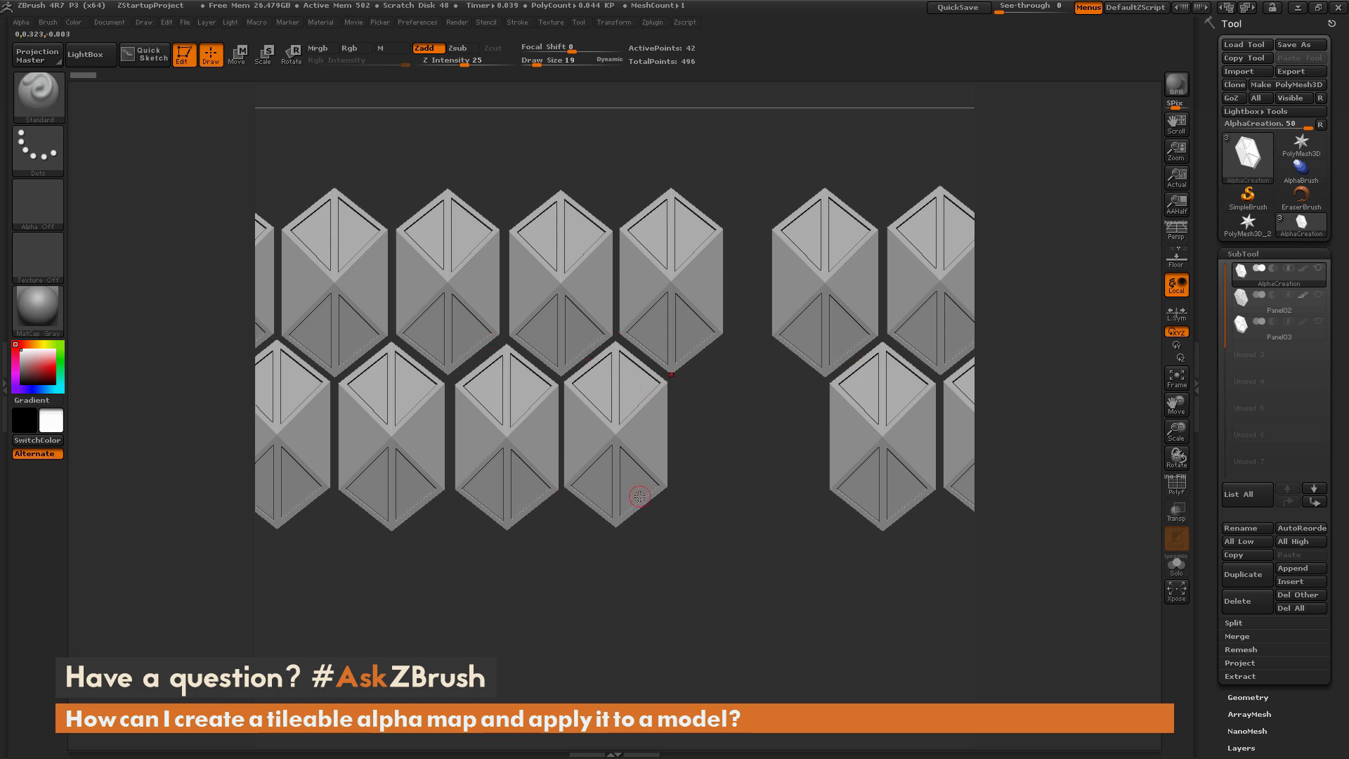
pyautogui.press('ctrl')
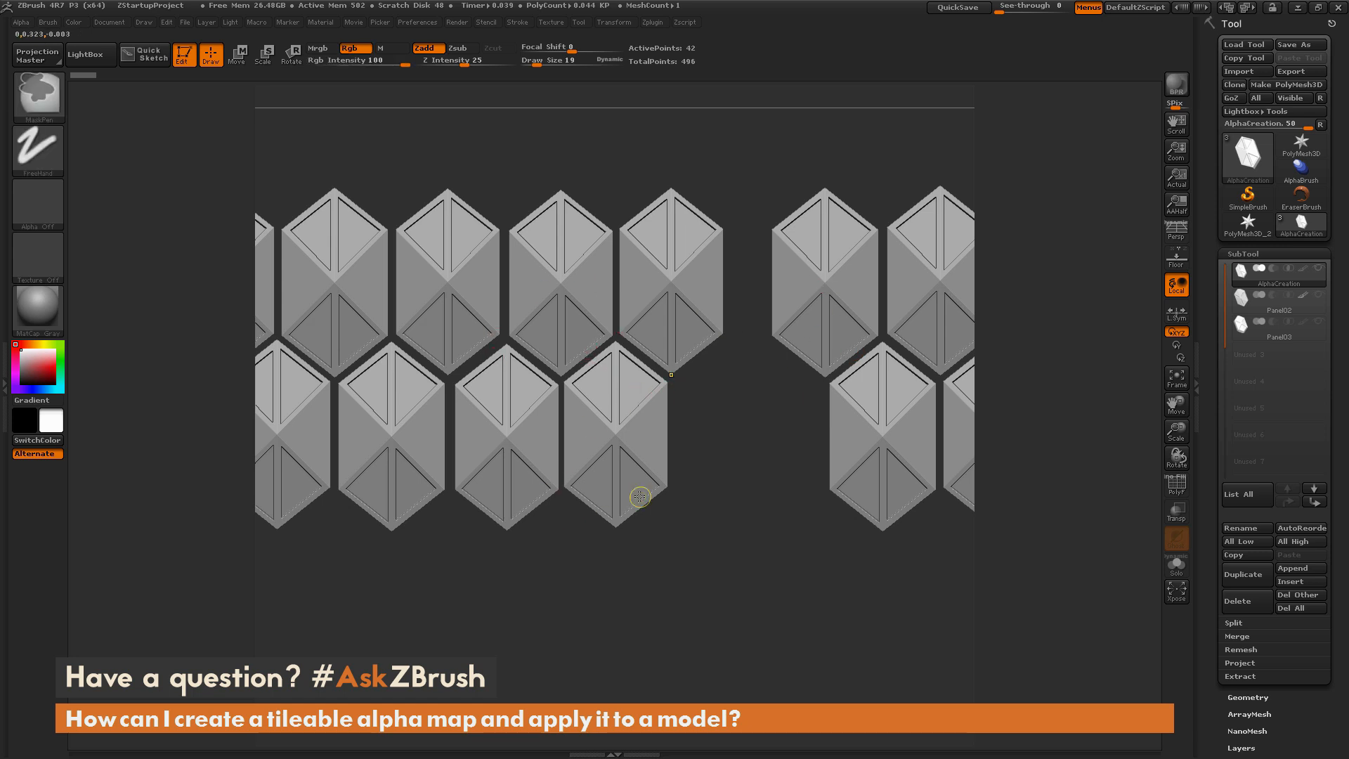
# Clear the canvas, switch to the LineII stroke and undo a first row of too-small hexagons
pyautogui.hotkey('ctrl', 'n')
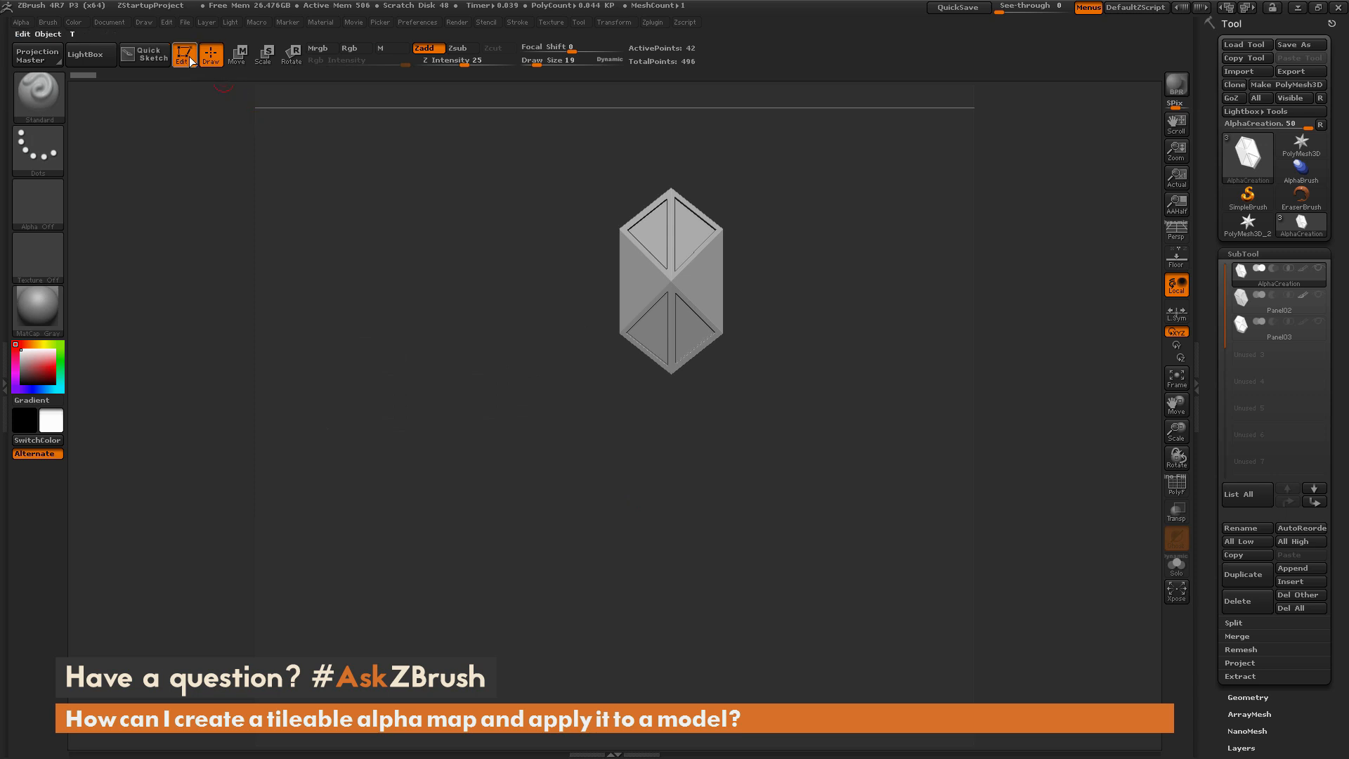
pyautogui.press('t')
pyautogui.hotkey('ctrl', 'n')
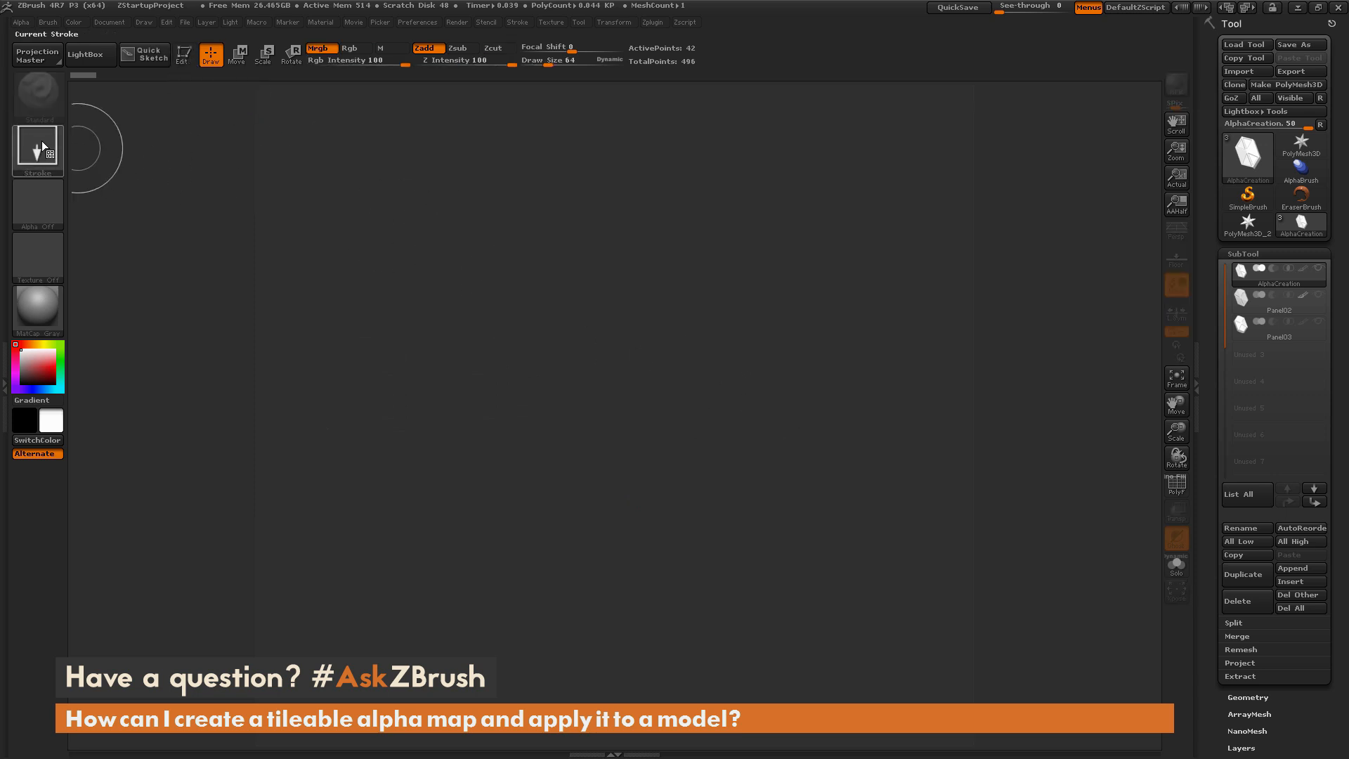
pyautogui.click(36, 143)
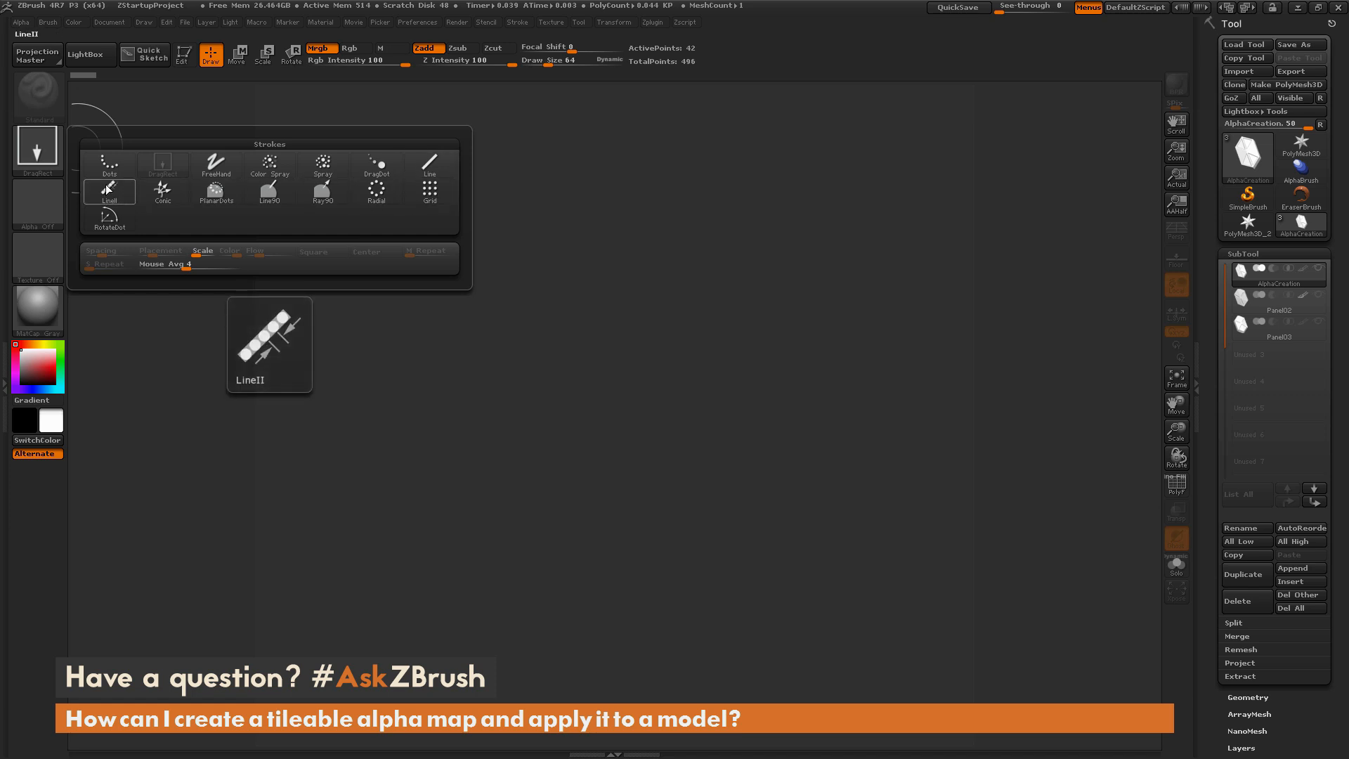
pyautogui.click(110, 196)
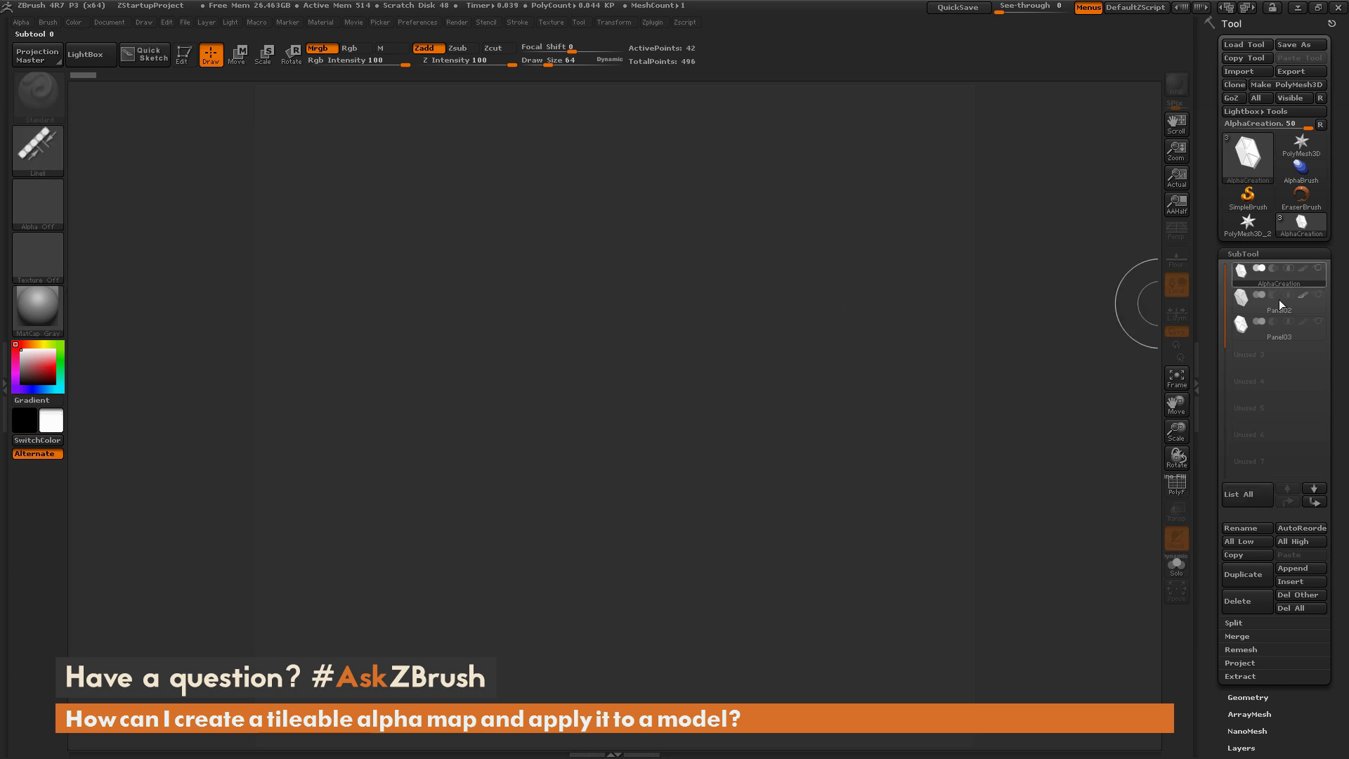
pyautogui.moveTo(297, 206); pyautogui.dragTo(915, 201)
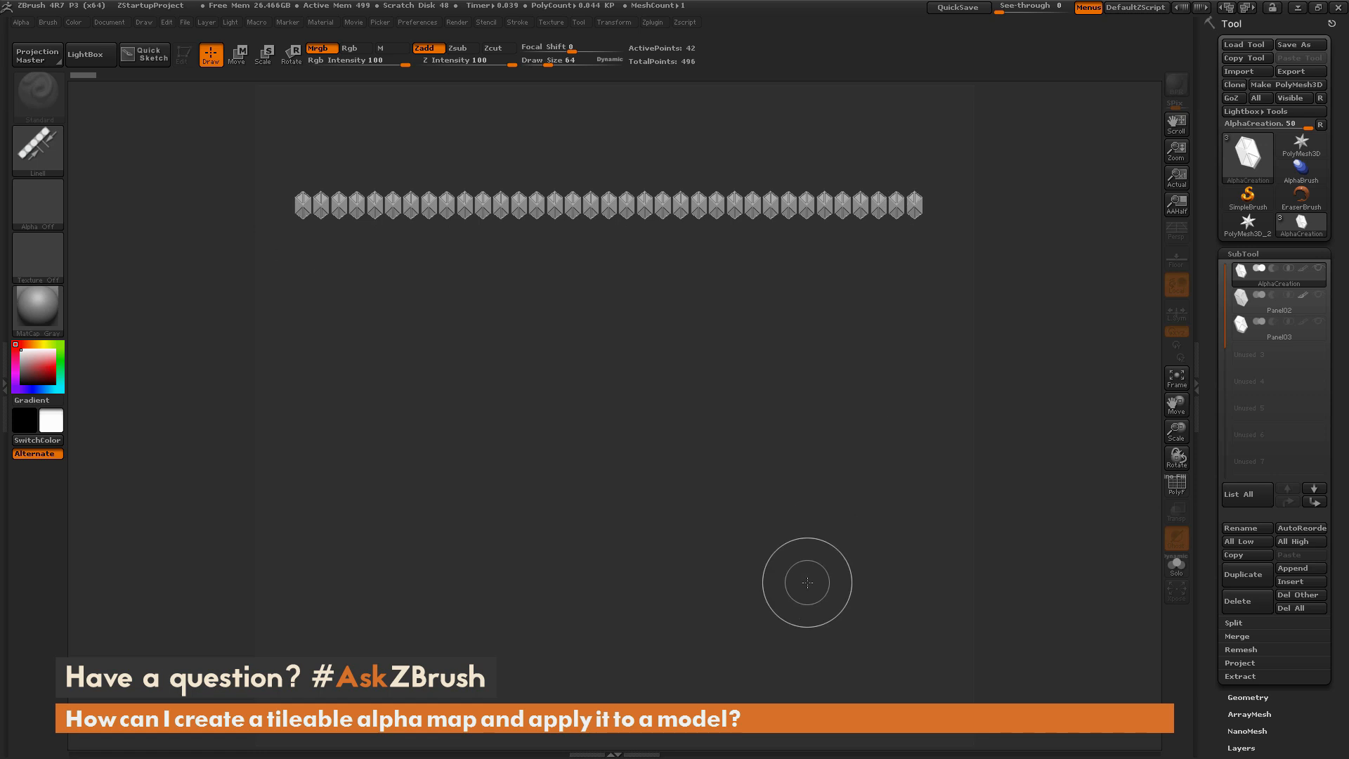
pyautogui.hotkey('ctrl', 'n')
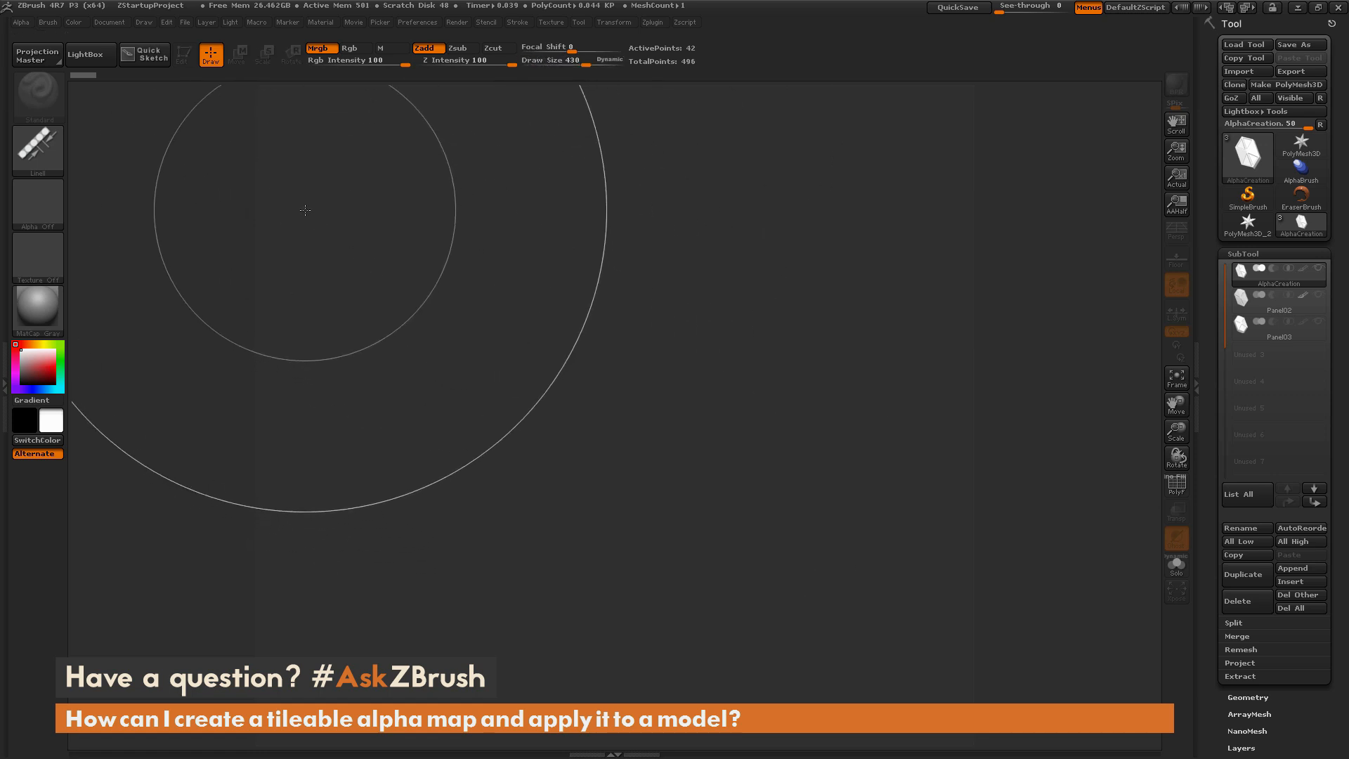
# Lay three staggered rows of large hexagons, then offset the canvas so they wrap around the edges
pyautogui.moveTo(309, 210); pyautogui.dragTo(928, 235)
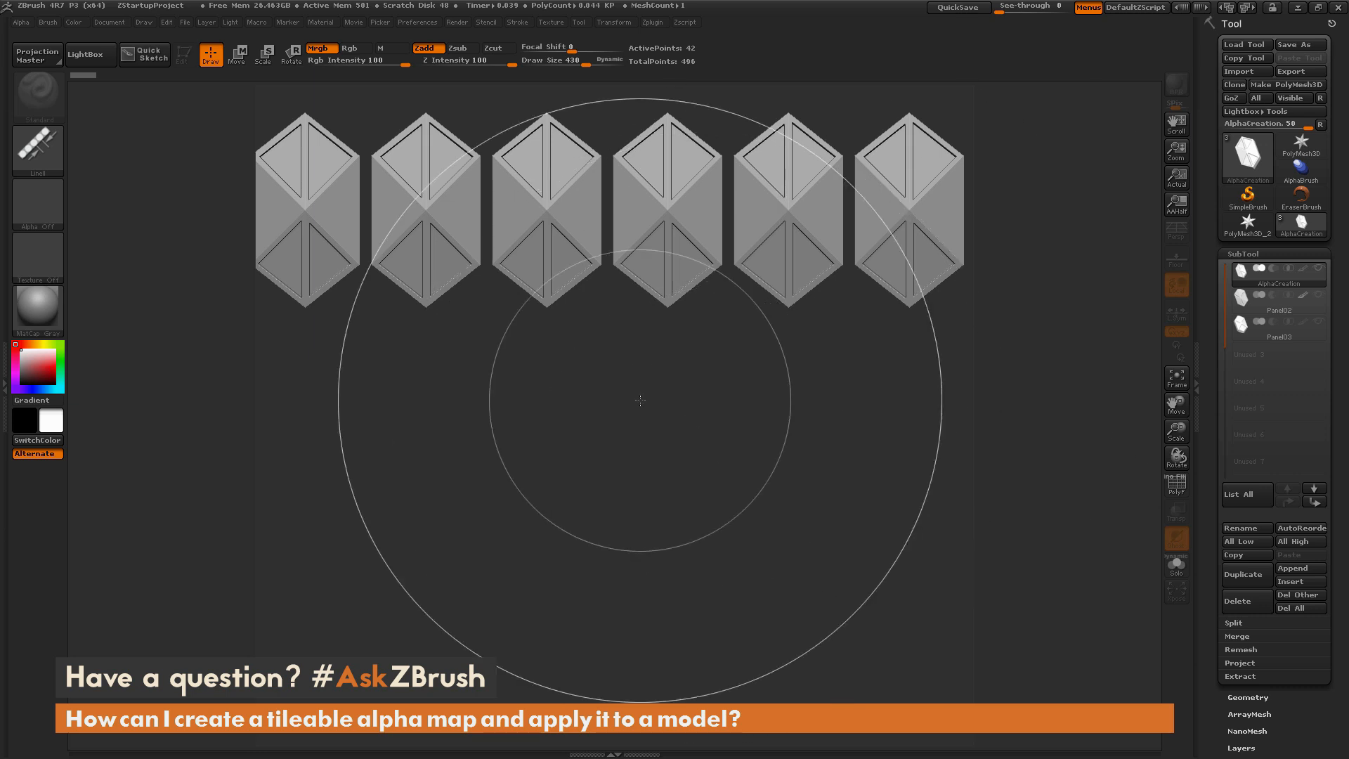
pyautogui.moveTo(362, 376); pyautogui.dragTo(852, 391)
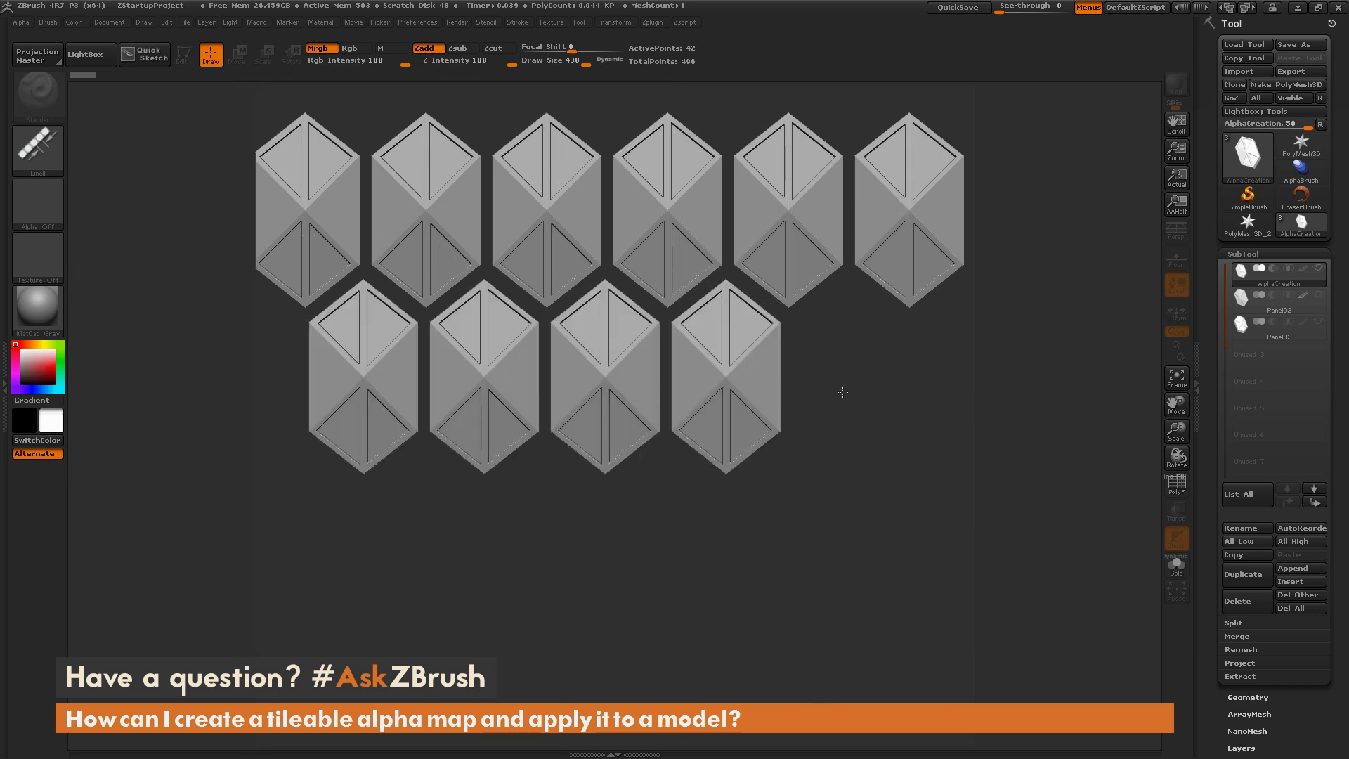
pyautogui.moveTo(416, 568); pyautogui.dragTo(829, 568)
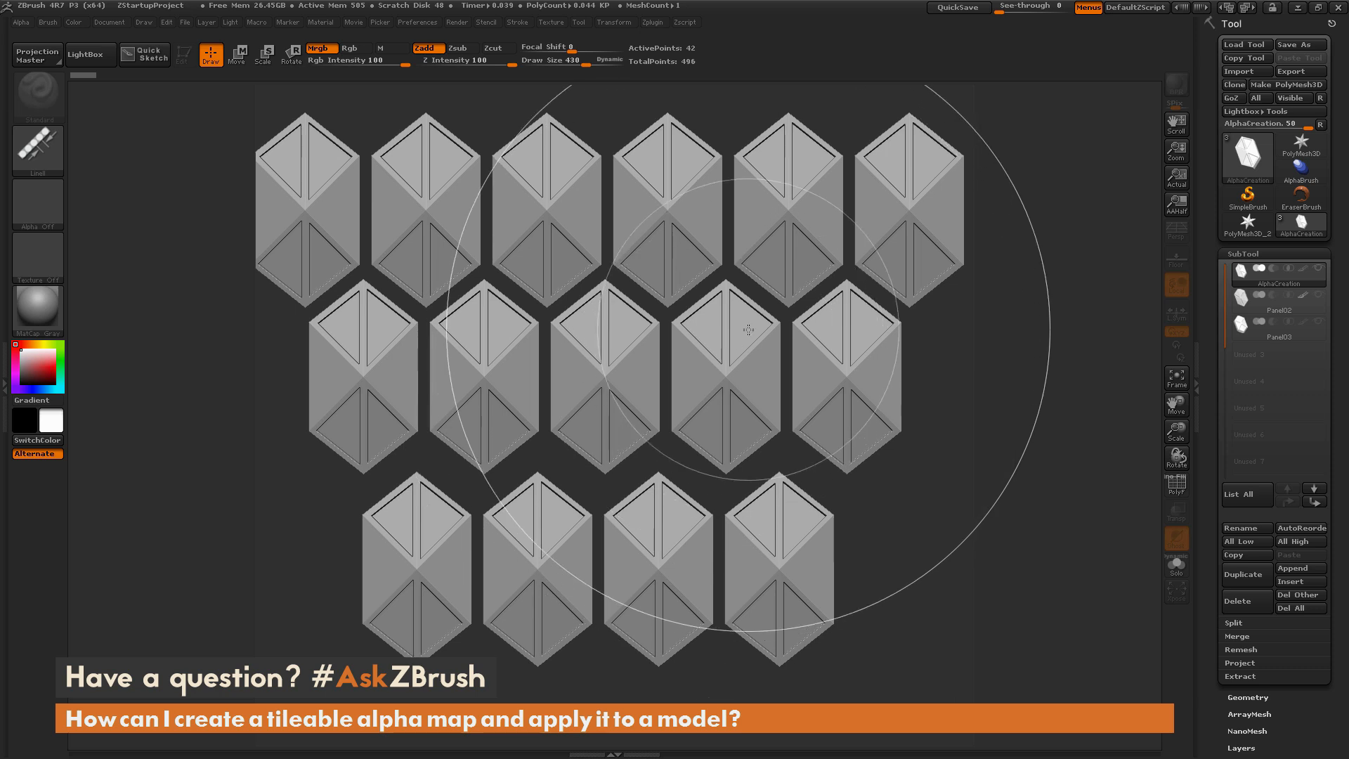
pyautogui.press('t')
pyautogui.moveTo(845, 359); pyautogui.dragTo(487, 507)
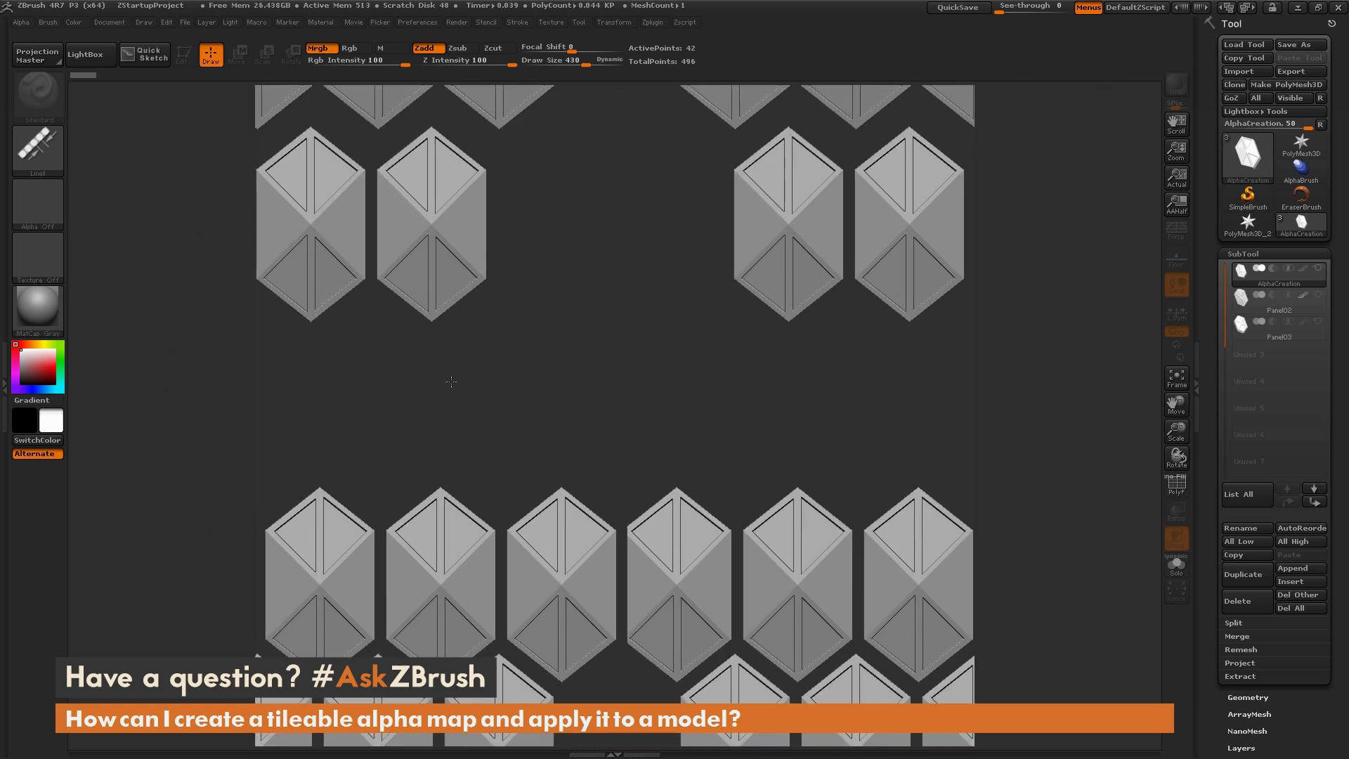
# Fill the remaining gaps with hexagons, offsetting the canvas repeatedly to verify seamless tiling
pyautogui.moveTo(359, 404); pyautogui.dragTo(775, 409)
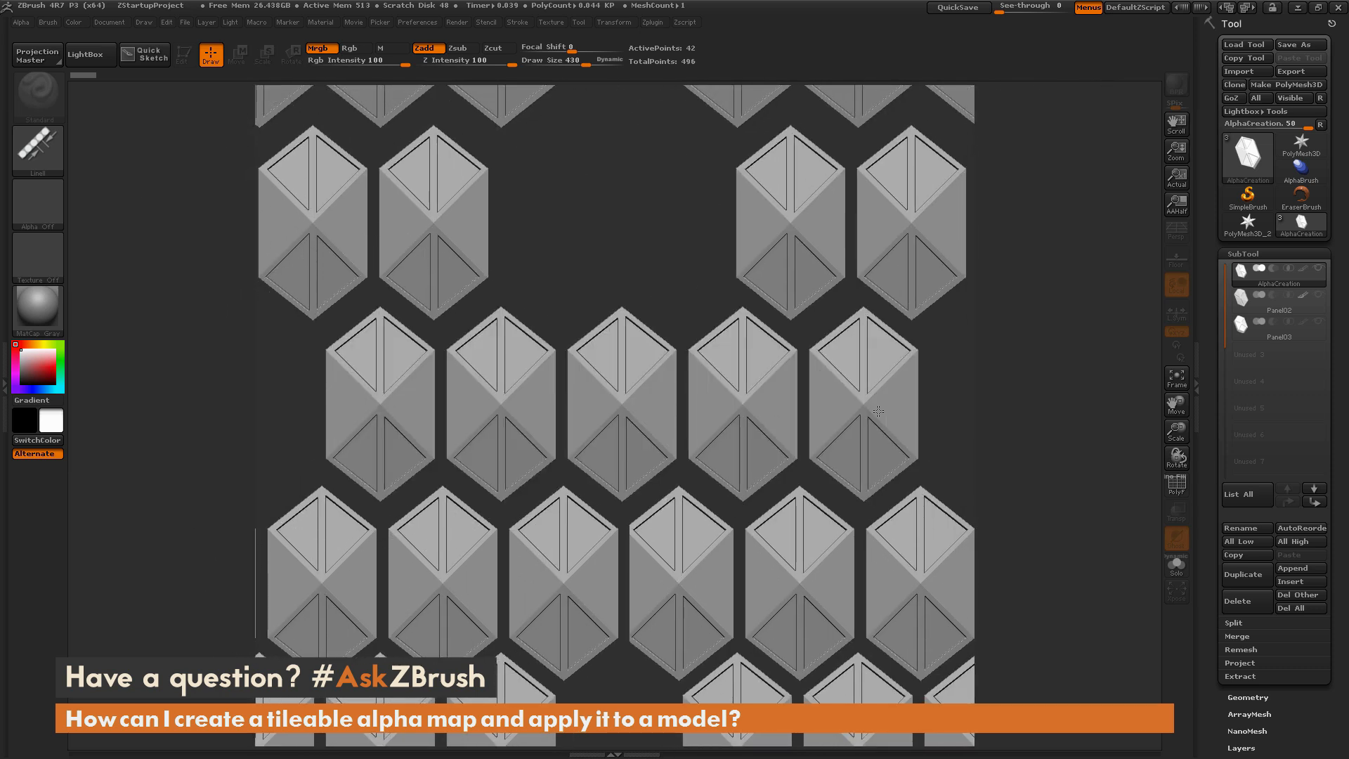
pyautogui.moveTo(587, 302)
pyautogui.mouseDown()
pyautogui.moveTo(578, 461)
pyautogui.moveTo(677, 459)
pyautogui.mouseUp()
pyautogui.click(622, 280)
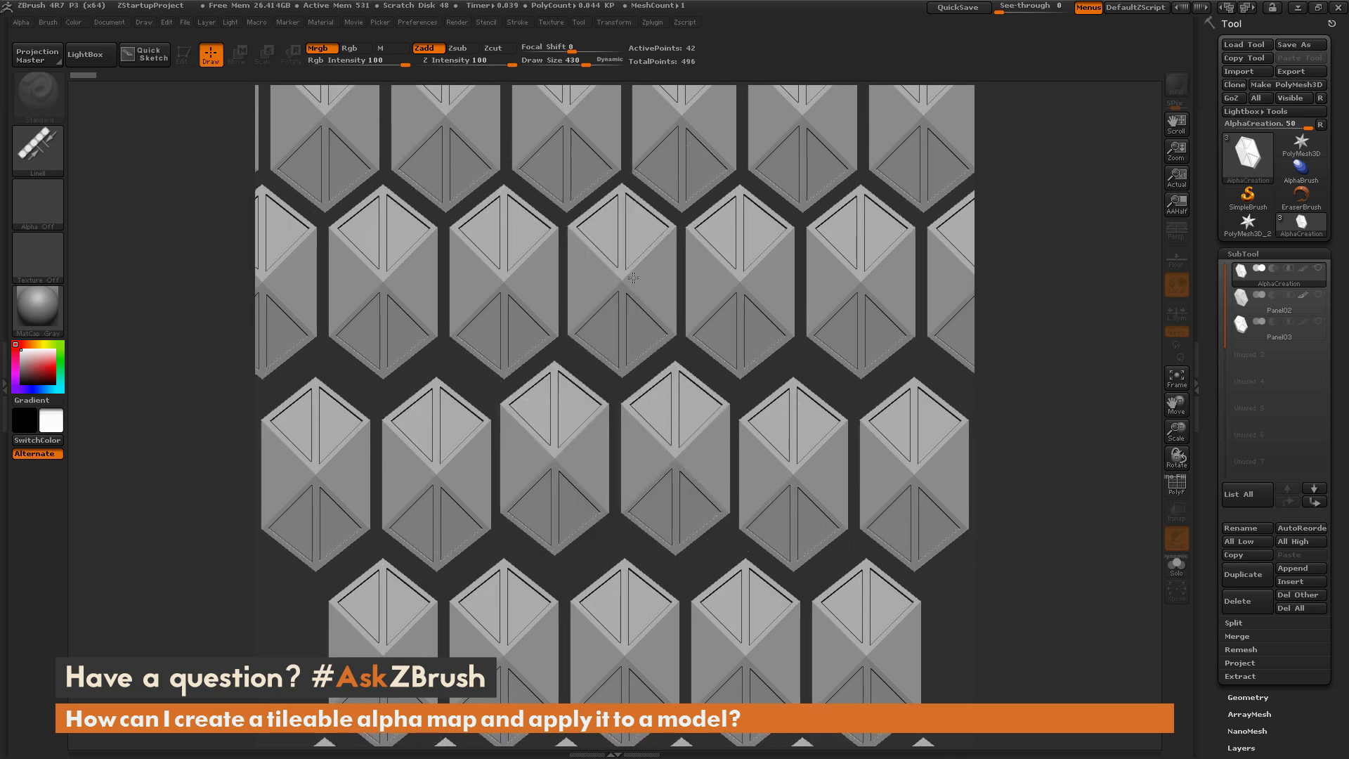
pyautogui.moveTo(718, 322); pyautogui.dragTo(694, 264)
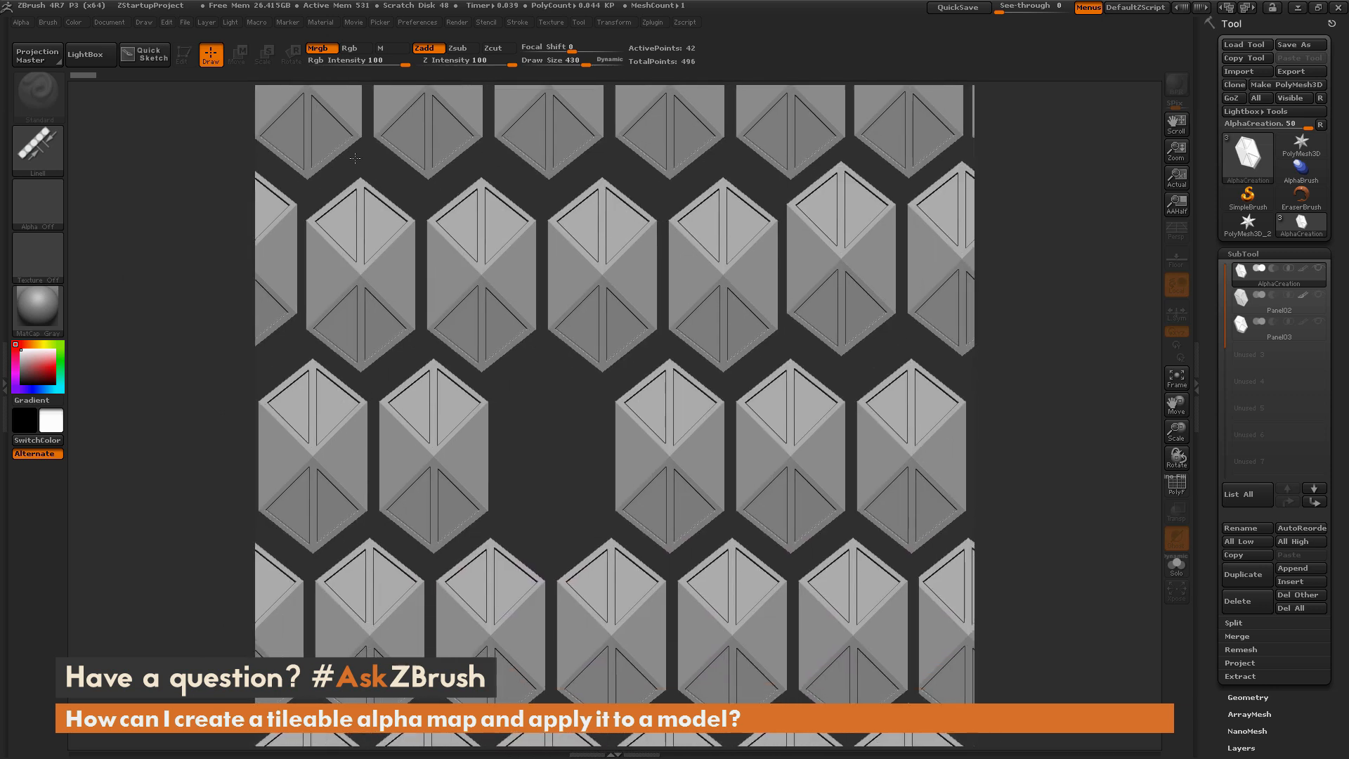
pyautogui.click(547, 441)
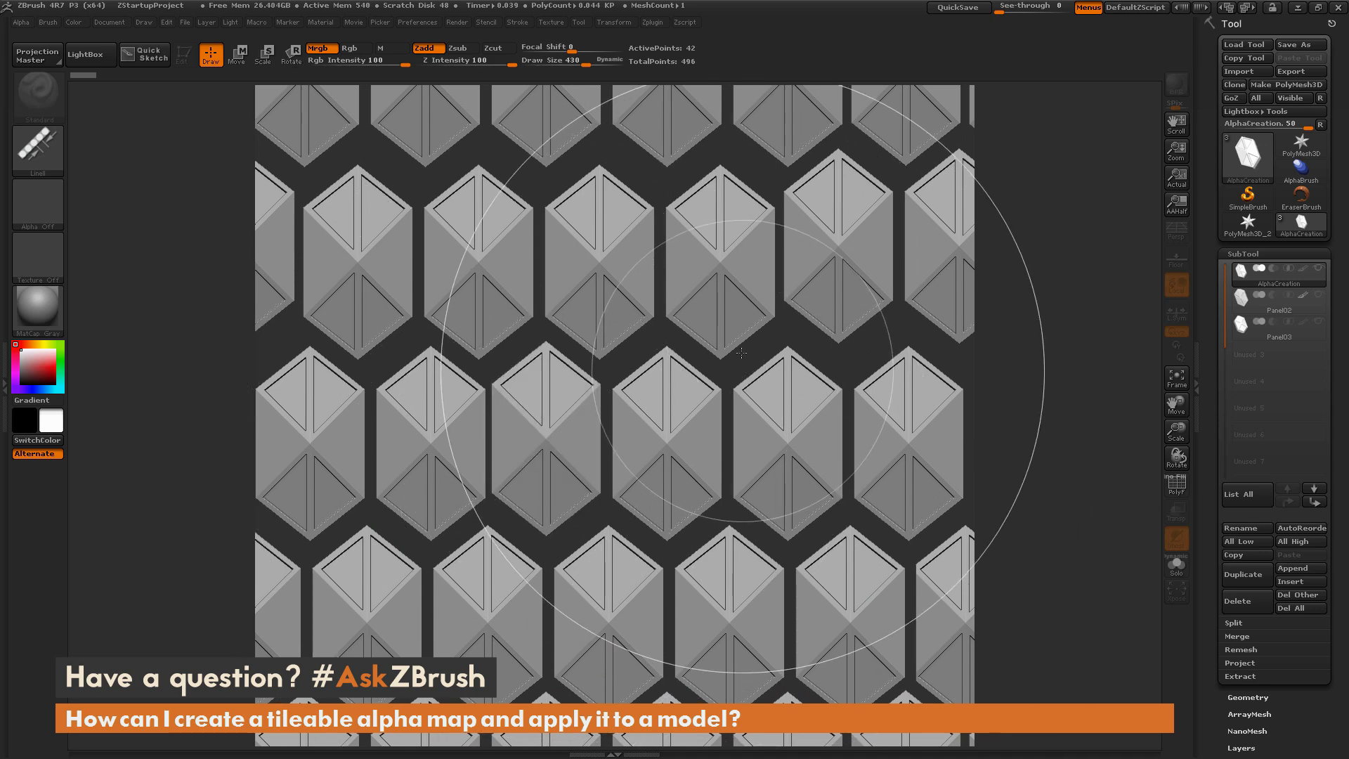
pyautogui.moveTo(767, 258)
pyautogui.mouseDown()
pyautogui.moveTo(774, 331)
pyautogui.moveTo(666, 515)
pyautogui.mouseUp()
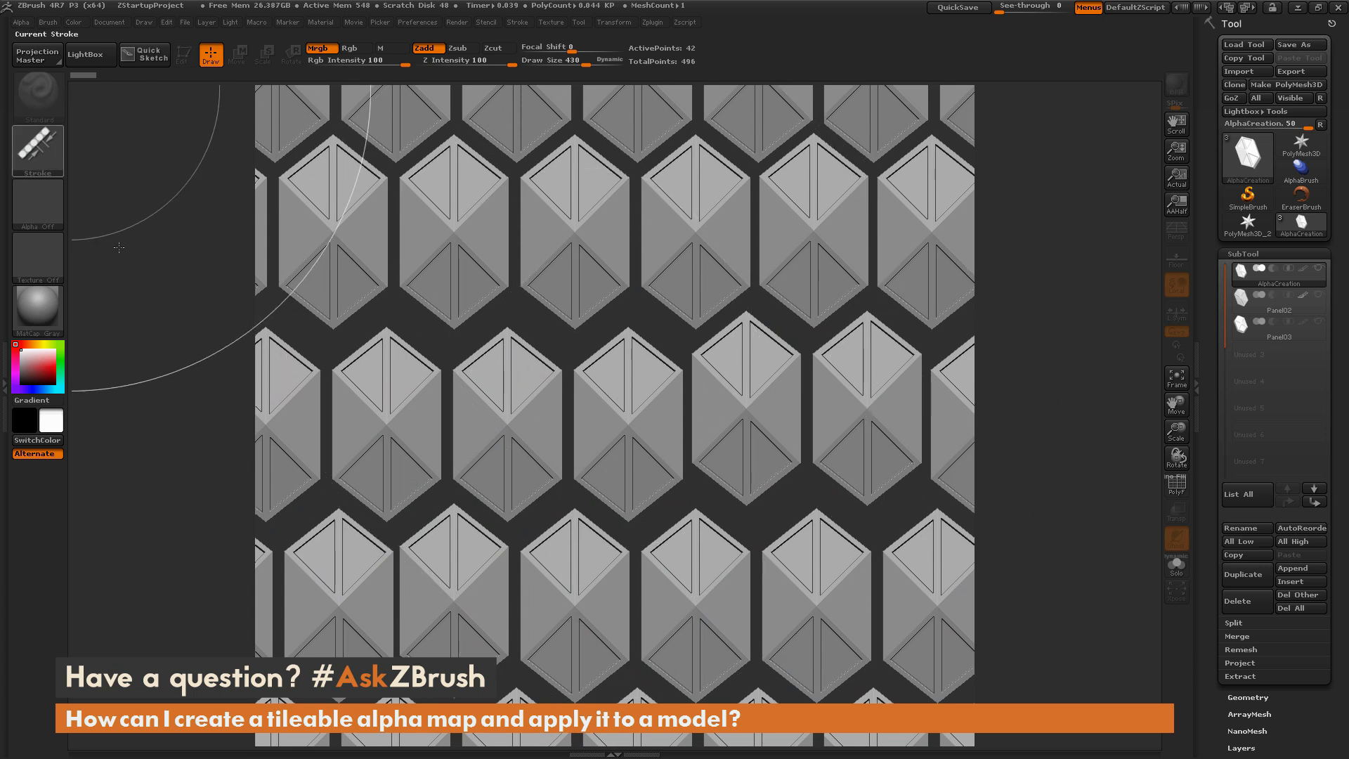
# Clear the canvas, spray hexagons with the Spray stroke at a smaller draw size, and offset to wrap edges
pyautogui.hotkey('ctrl', 'n')
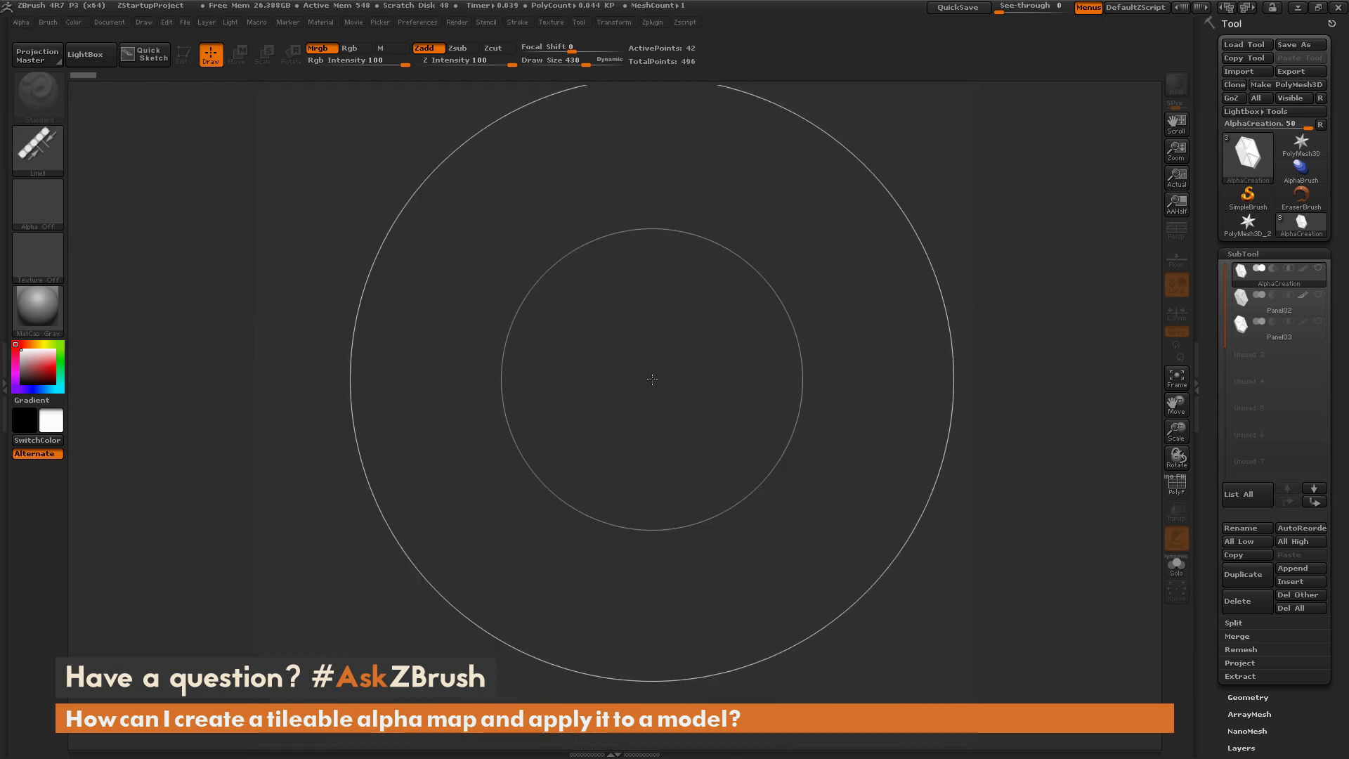
pyautogui.click(52, 160)
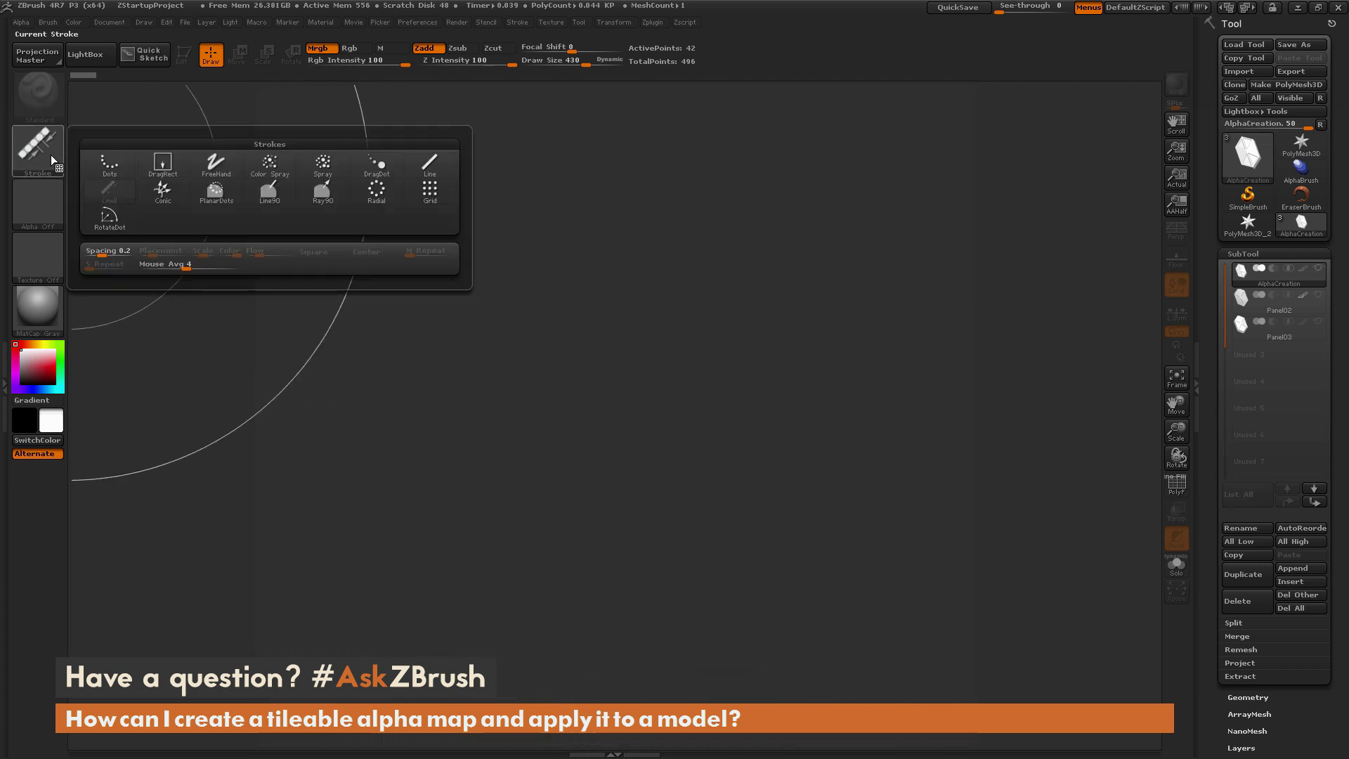
pyautogui.click(326, 175)
pyautogui.press('space')
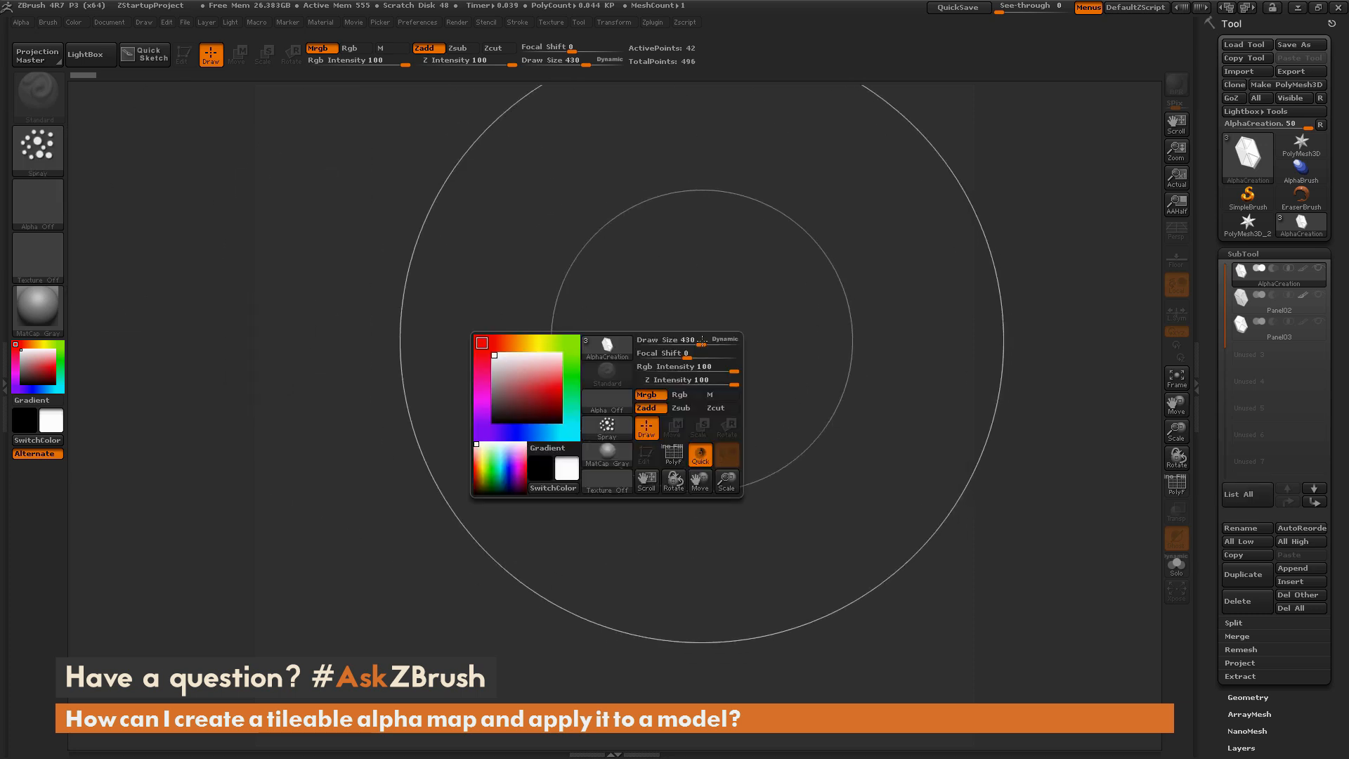
pyautogui.moveTo(466, 212)
pyautogui.mouseDown()
pyautogui.moveTo(481, 283)
pyautogui.moveTo(780, 243)
pyautogui.mouseUp()
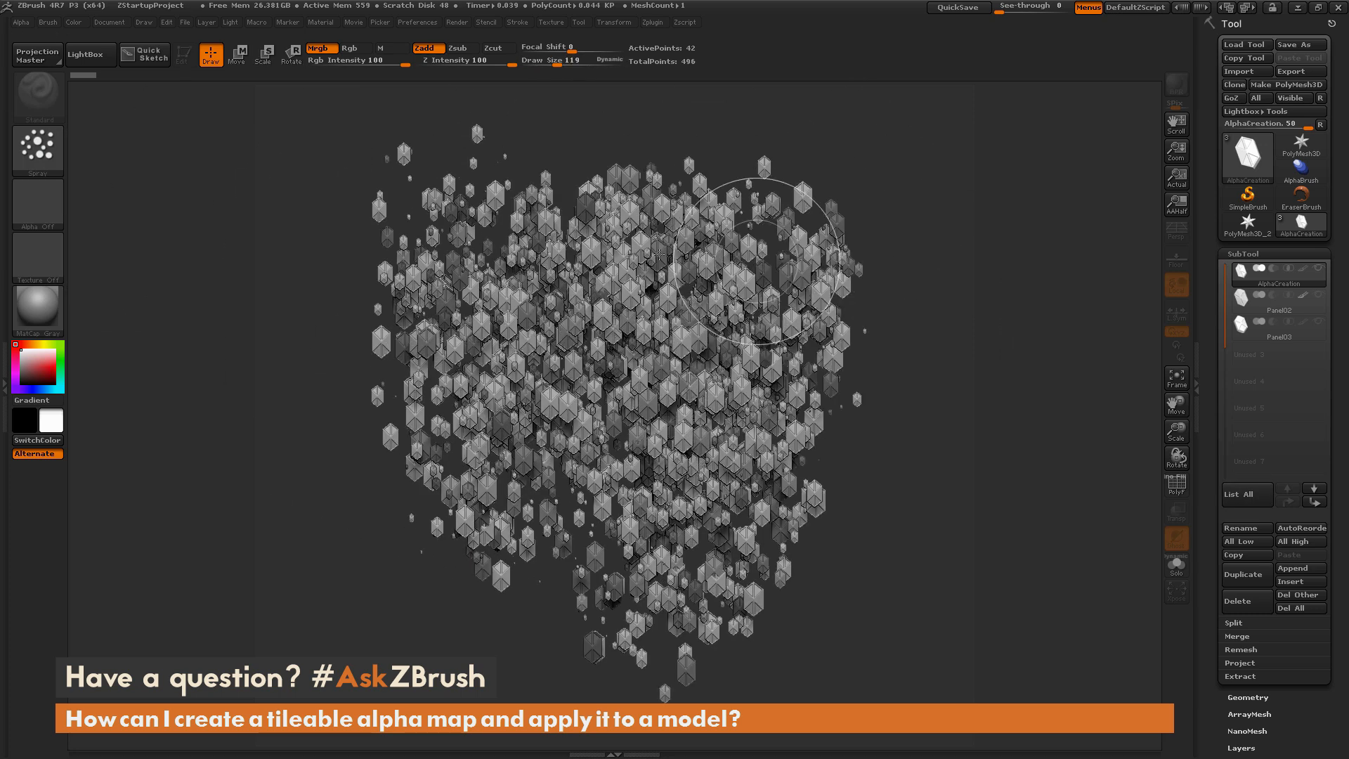
pyautogui.moveTo(875, 136)
pyautogui.mouseDown()
pyautogui.moveTo(707, 485)
pyautogui.moveTo(591, 212)
pyautogui.moveTo(262, 256)
pyautogui.moveTo(506, 421)
pyautogui.moveTo(633, 337)
pyautogui.moveTo(624, 327)
pyautogui.moveTo(475, 506)
pyautogui.moveTo(675, 369)
pyautogui.moveTo(508, 360)
pyautogui.moveTo(802, 538)
pyautogui.moveTo(643, 474)
pyautogui.moveTo(738, 328)
pyautogui.moveTo(654, 348)
pyautogui.moveTo(615, 535)
pyautogui.mouseUp()
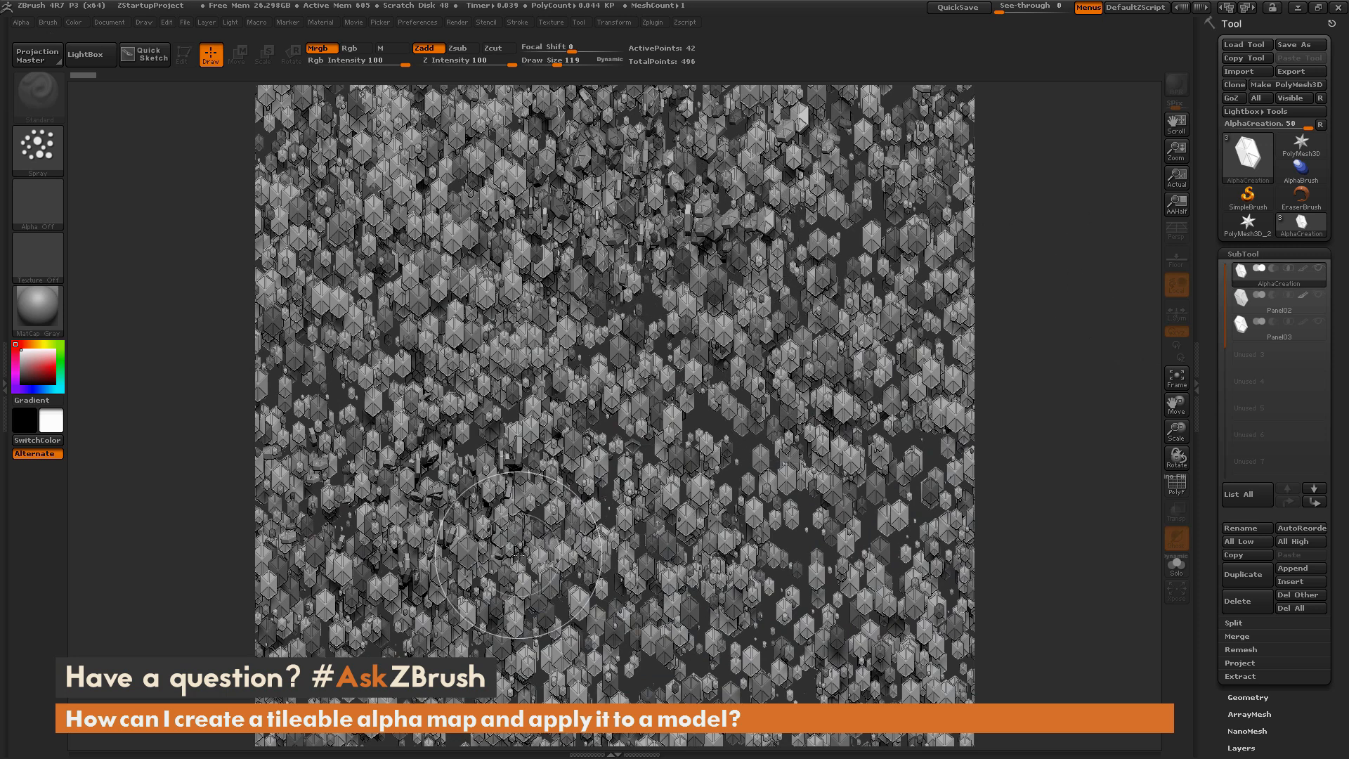
# Spray additional hexagons over the sparse areas to pack the canvas densely
pyautogui.click(58, 169)
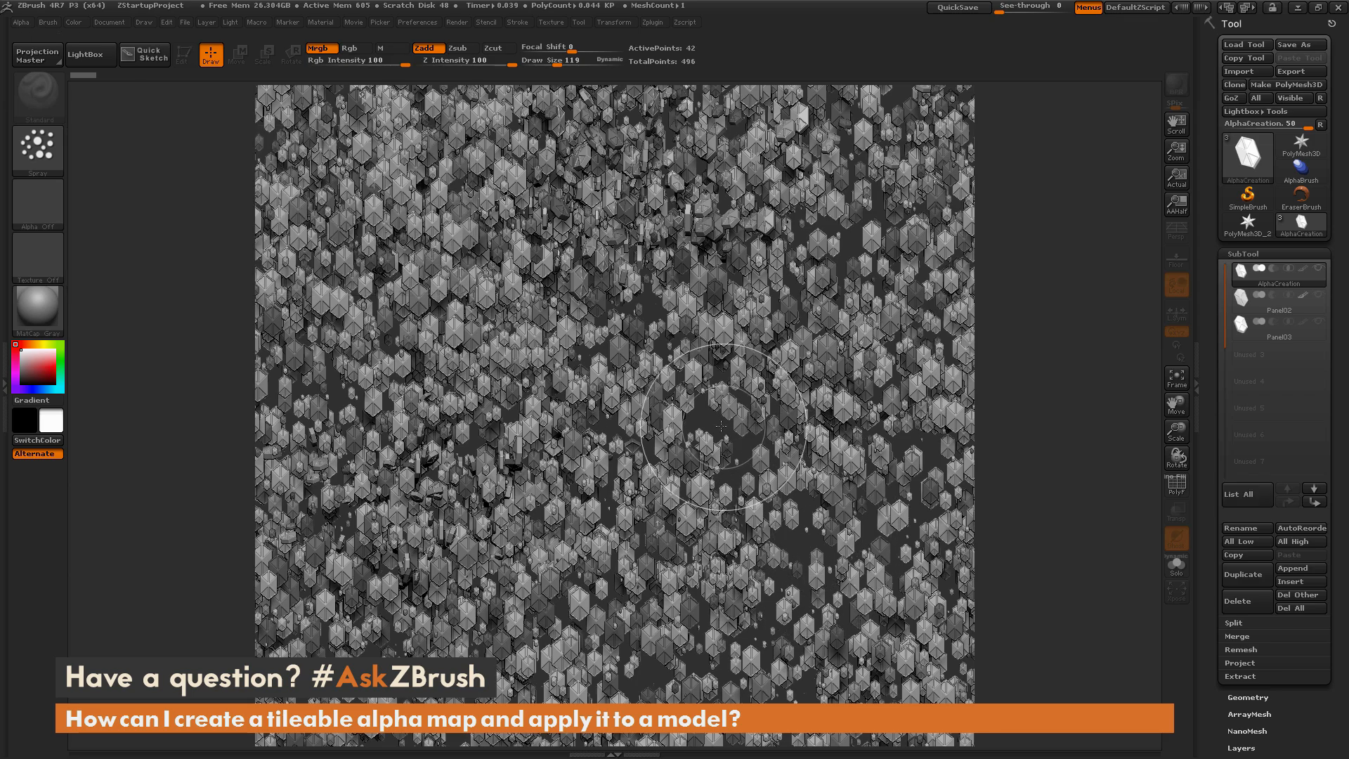
pyautogui.moveTo(722, 426); pyautogui.dragTo(705, 380)
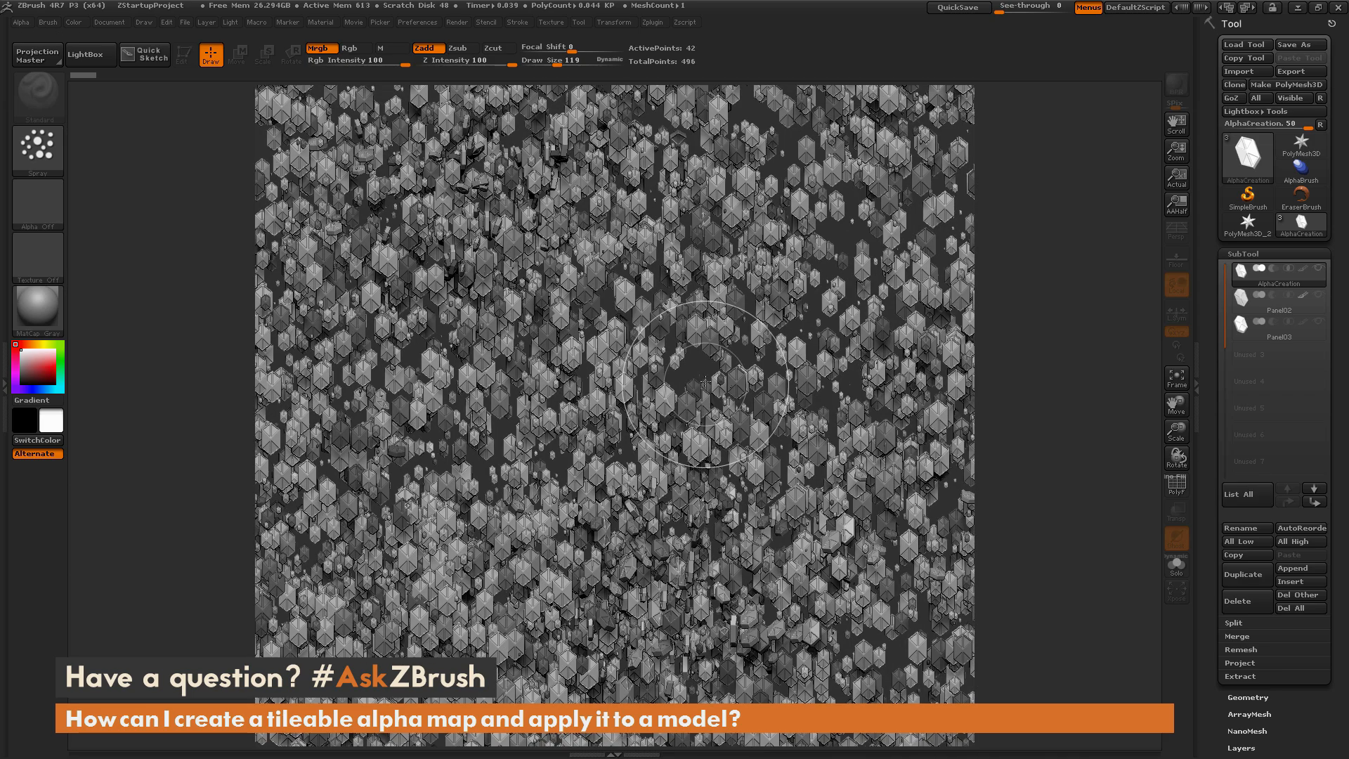
pyautogui.moveTo(559, 327); pyautogui.dragTo(525, 327)
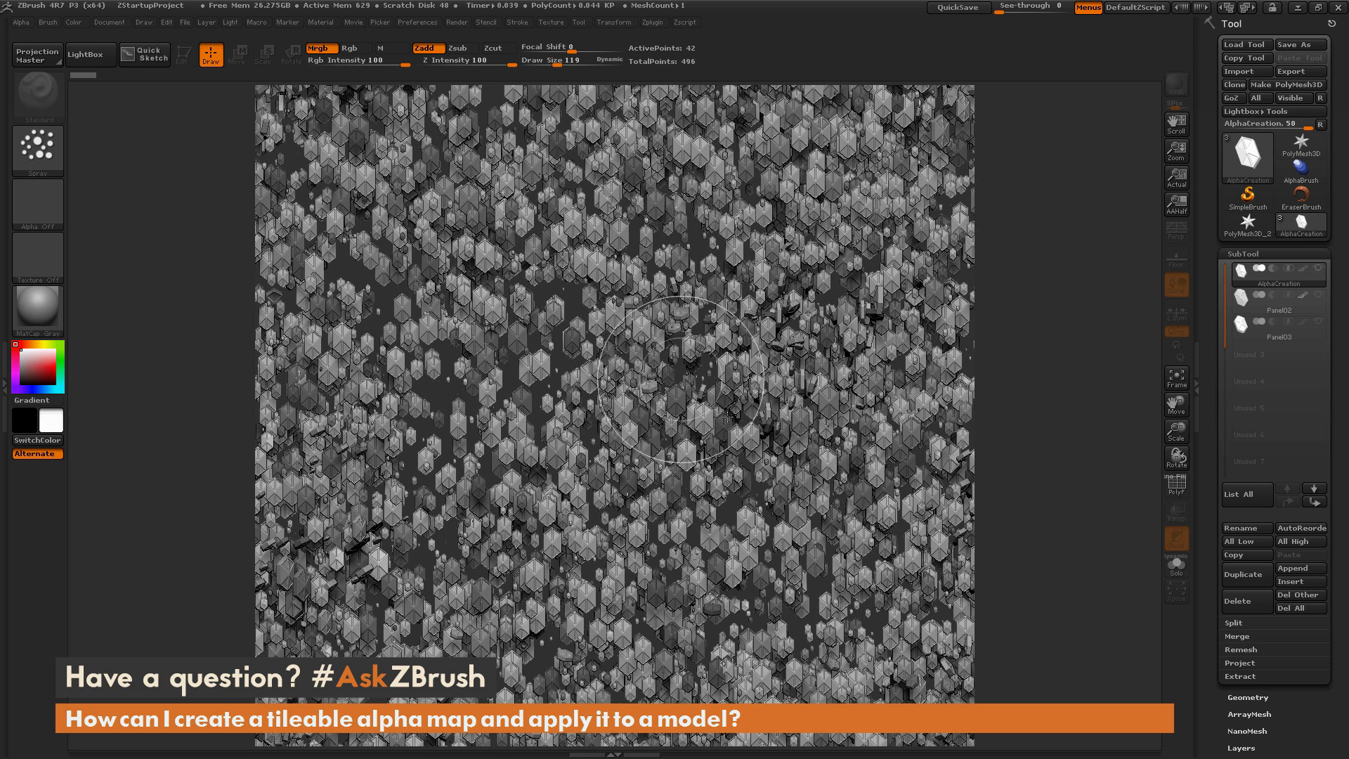
# Grab the canvas as a new 1024 by 1024 alpha via Alpha Transfer GrabDoc
pyautogui.click(27, 23)
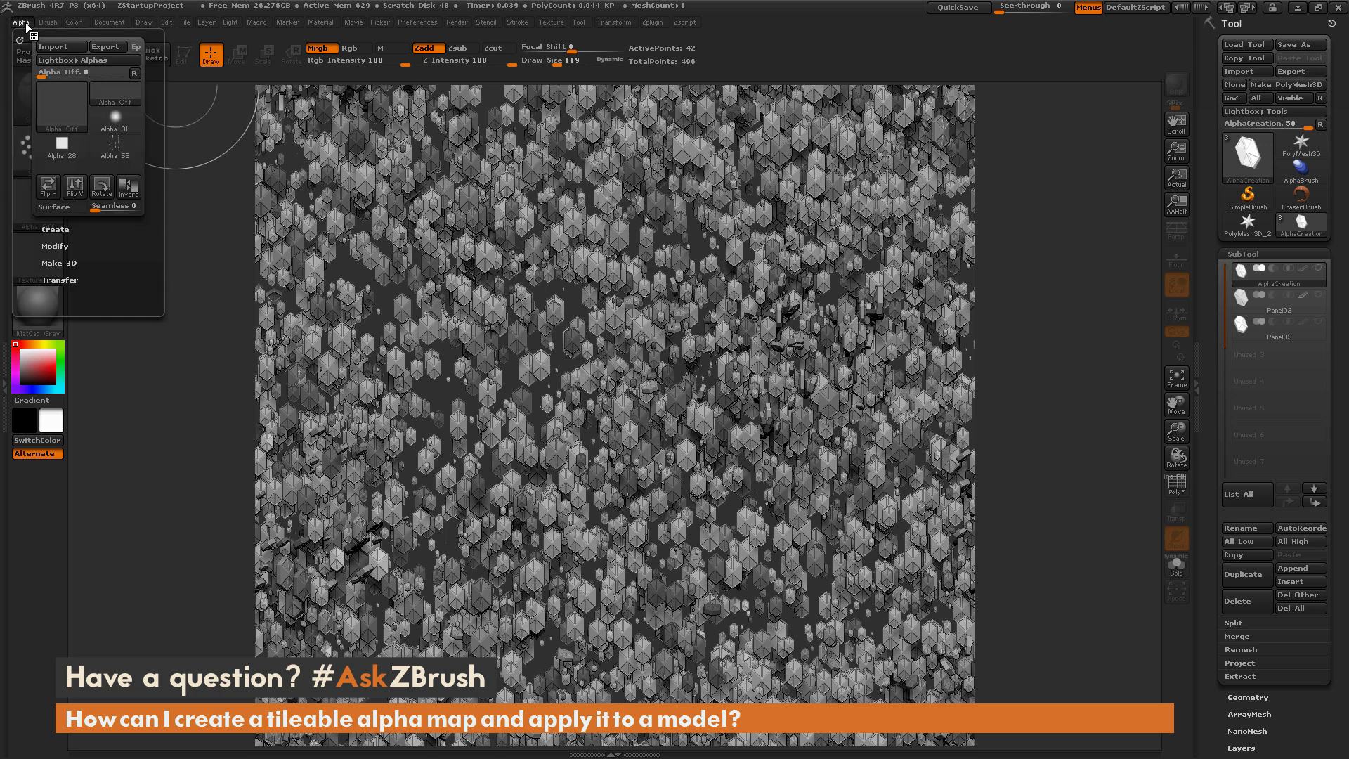
pyautogui.click(61, 278)
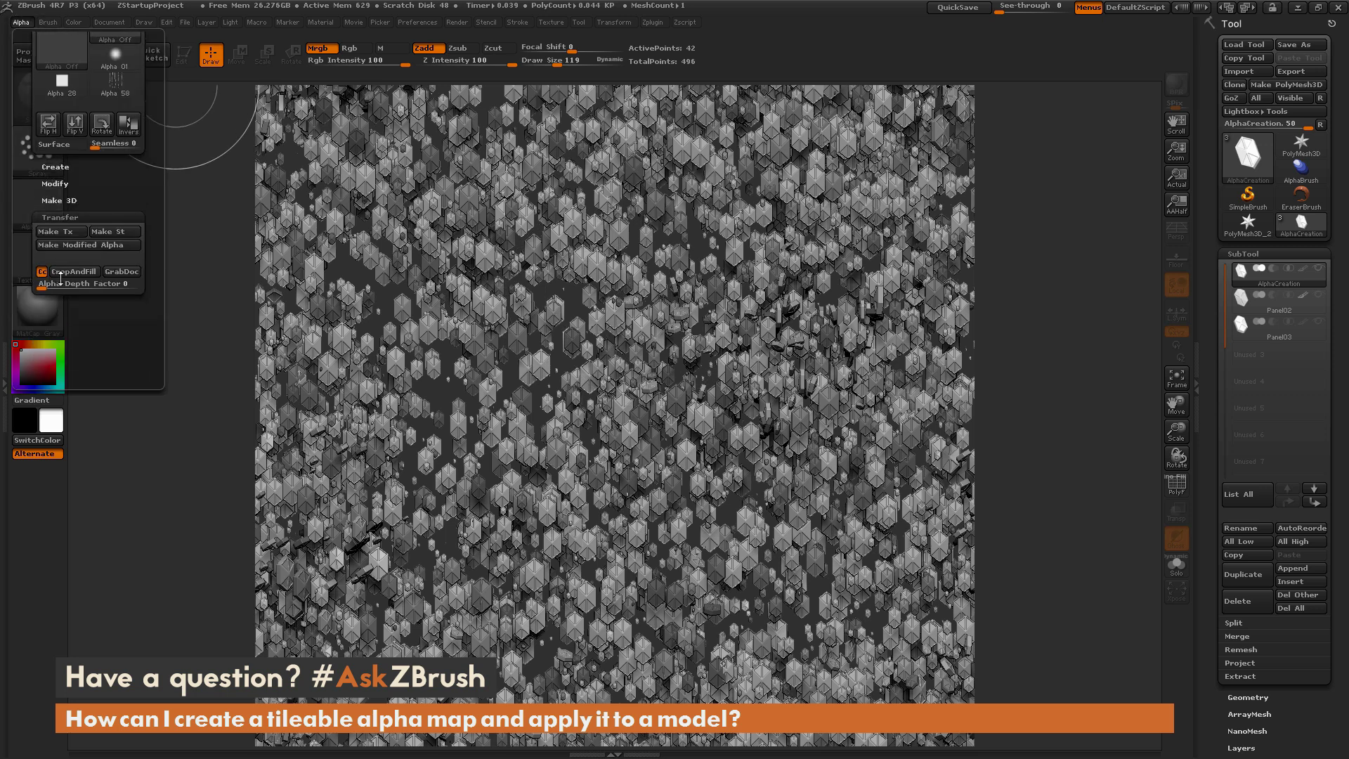
pyautogui.click(122, 263)
pyautogui.moveTo(62, 100)
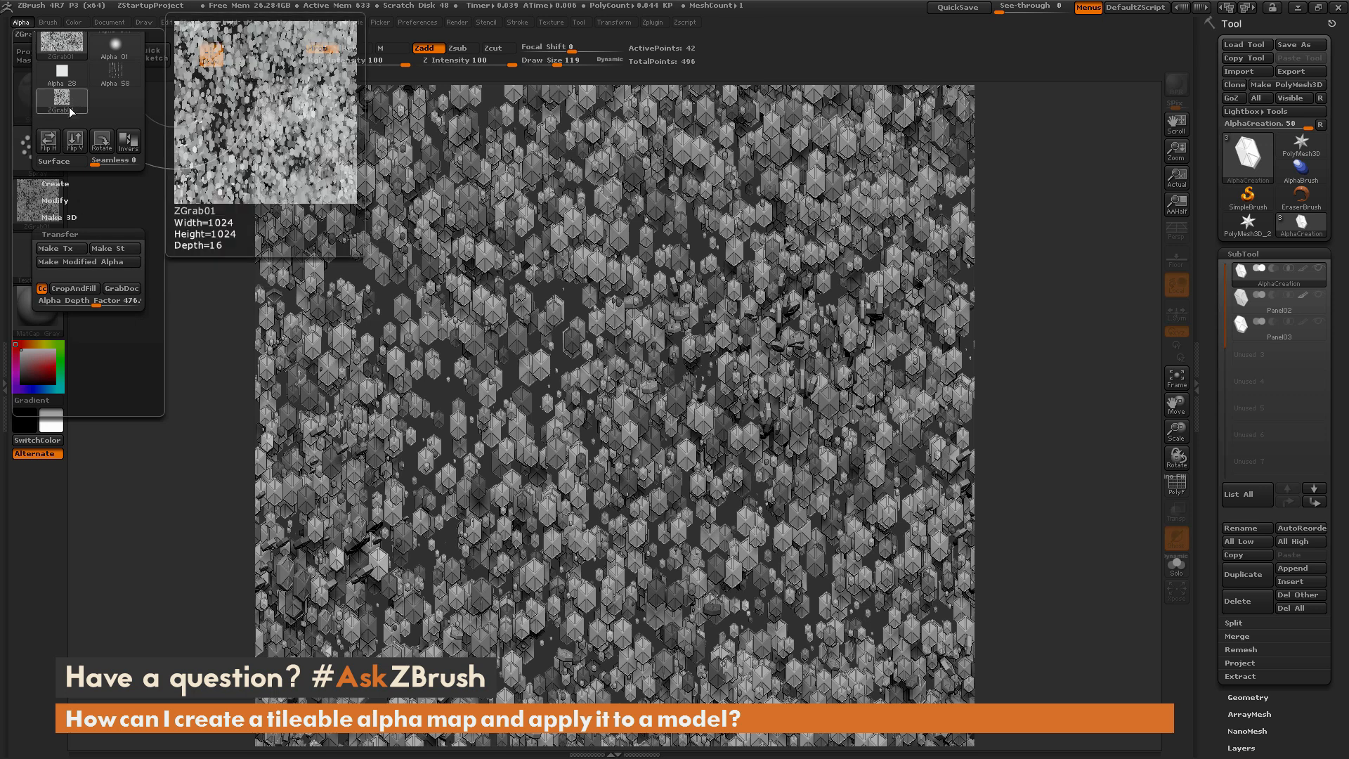
pyautogui.scroll(3, 105, 299)
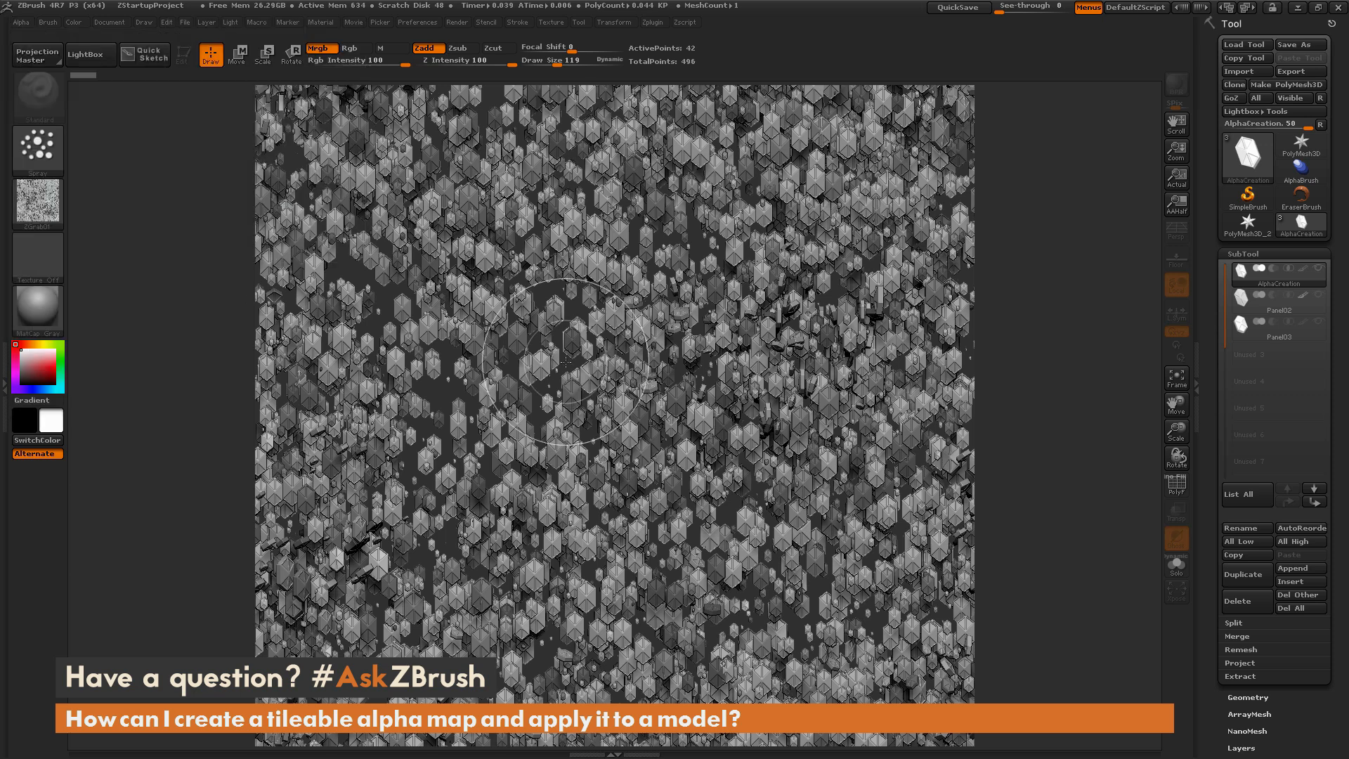
# Clear the canvas and draw a Plane3D onto it as an editable 3D mesh
pyautogui.hotkey('ctrl', 'n')
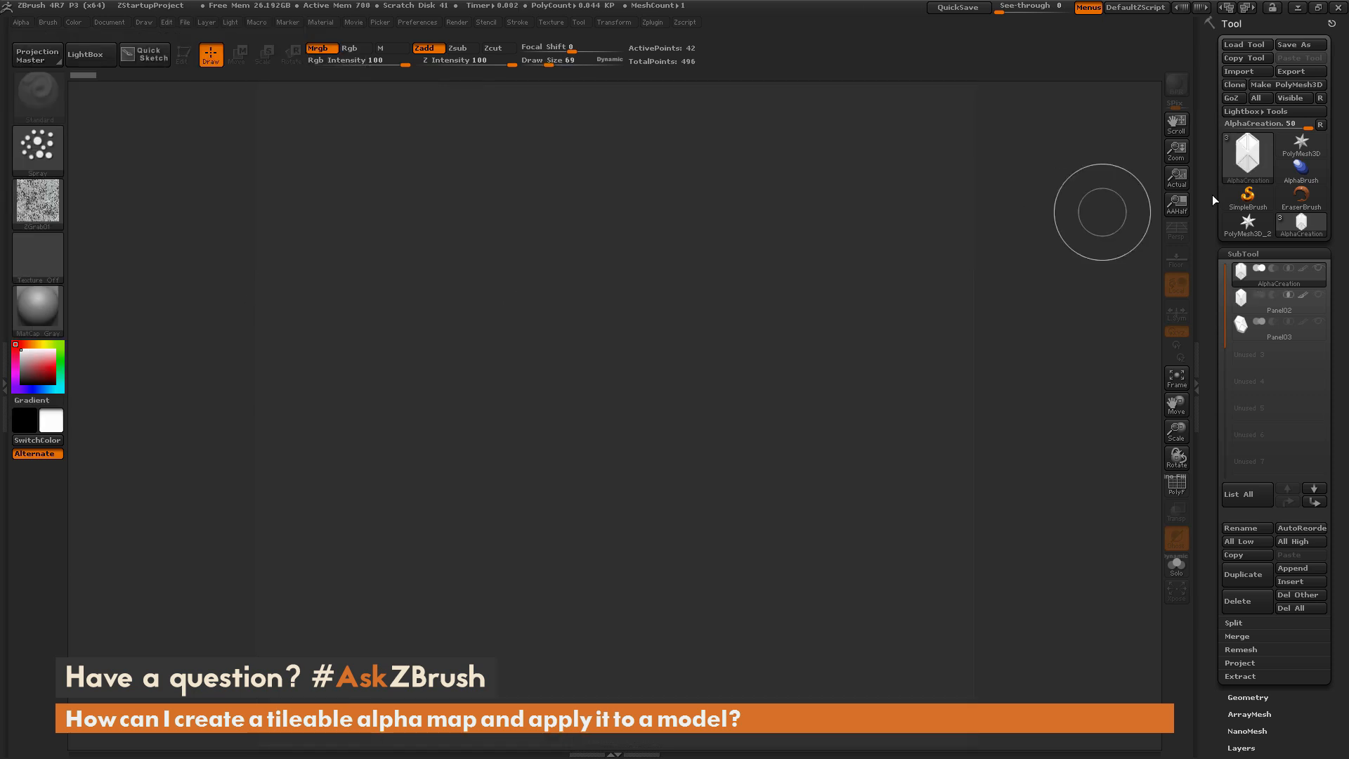
pyautogui.click(1297, 154)
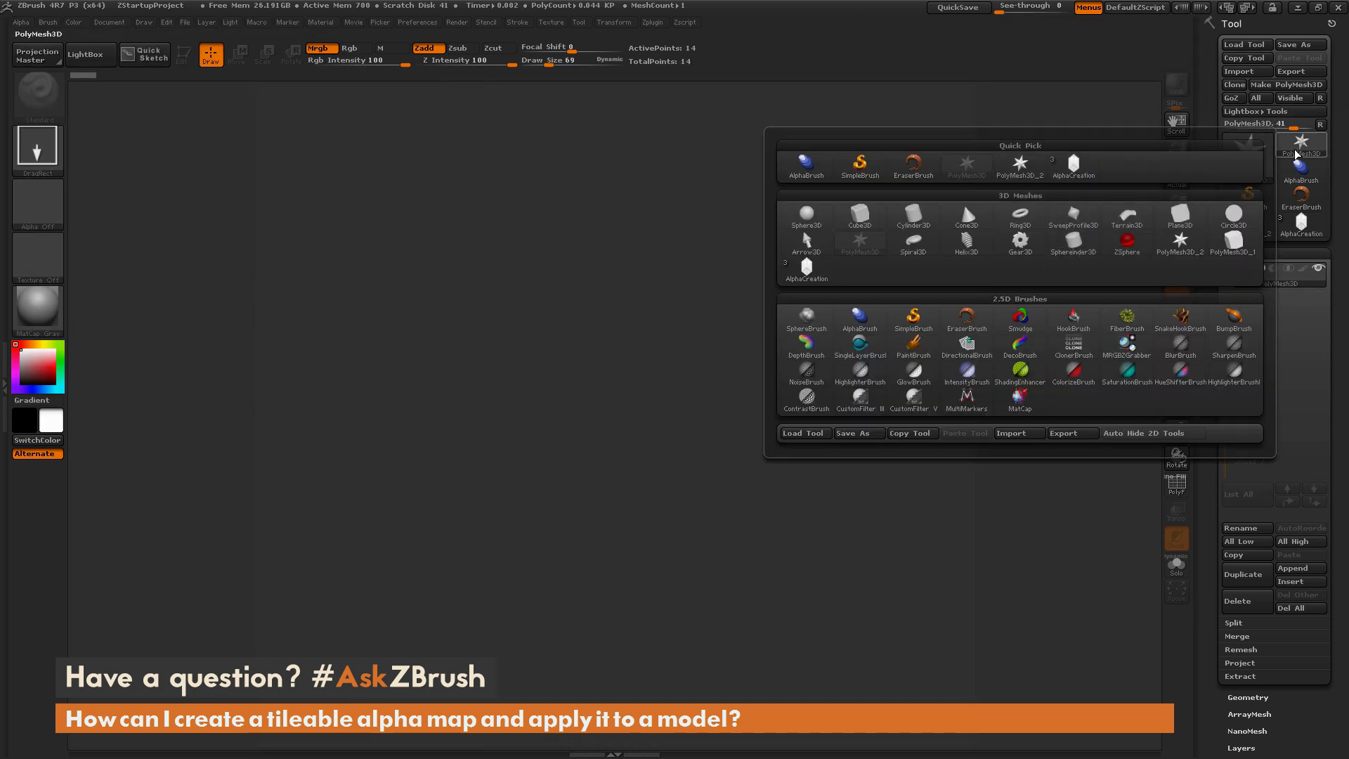
pyautogui.click(1181, 217)
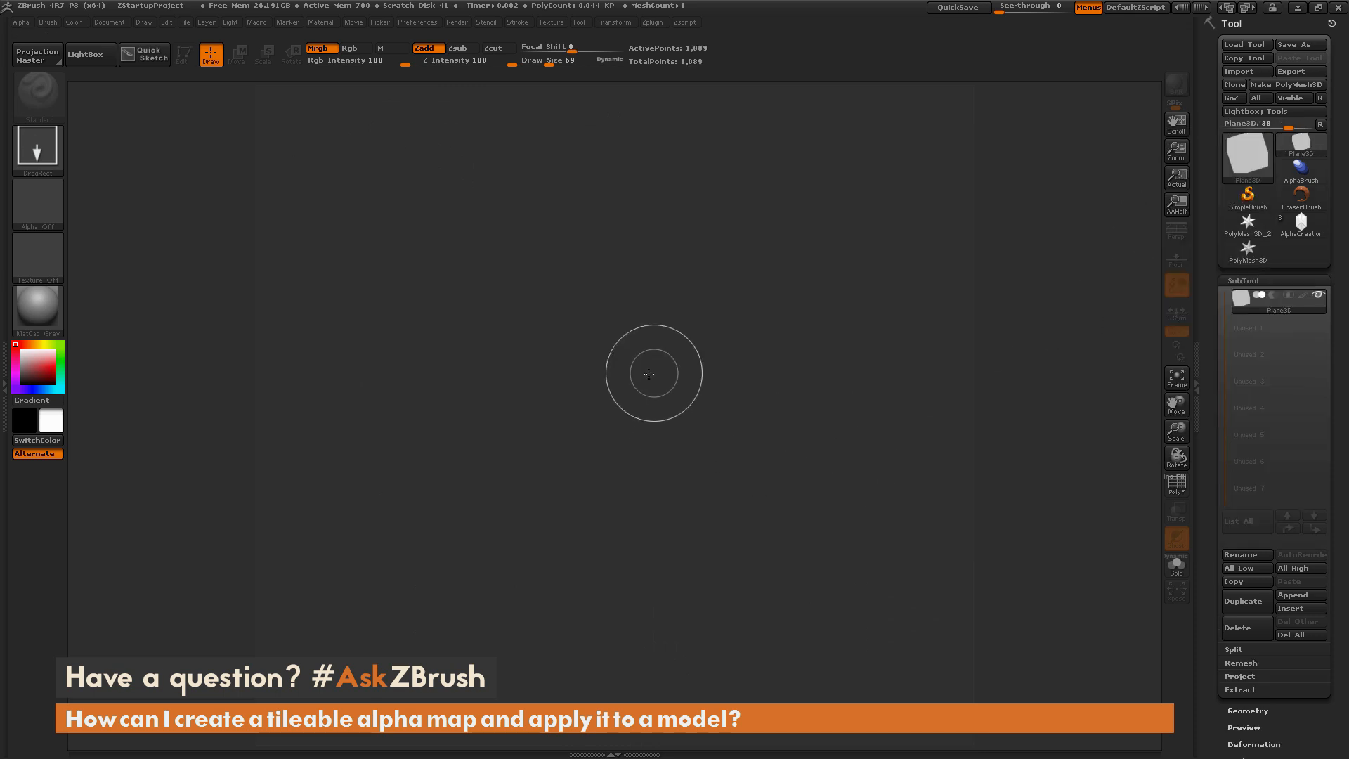
pyautogui.click(39, 154)
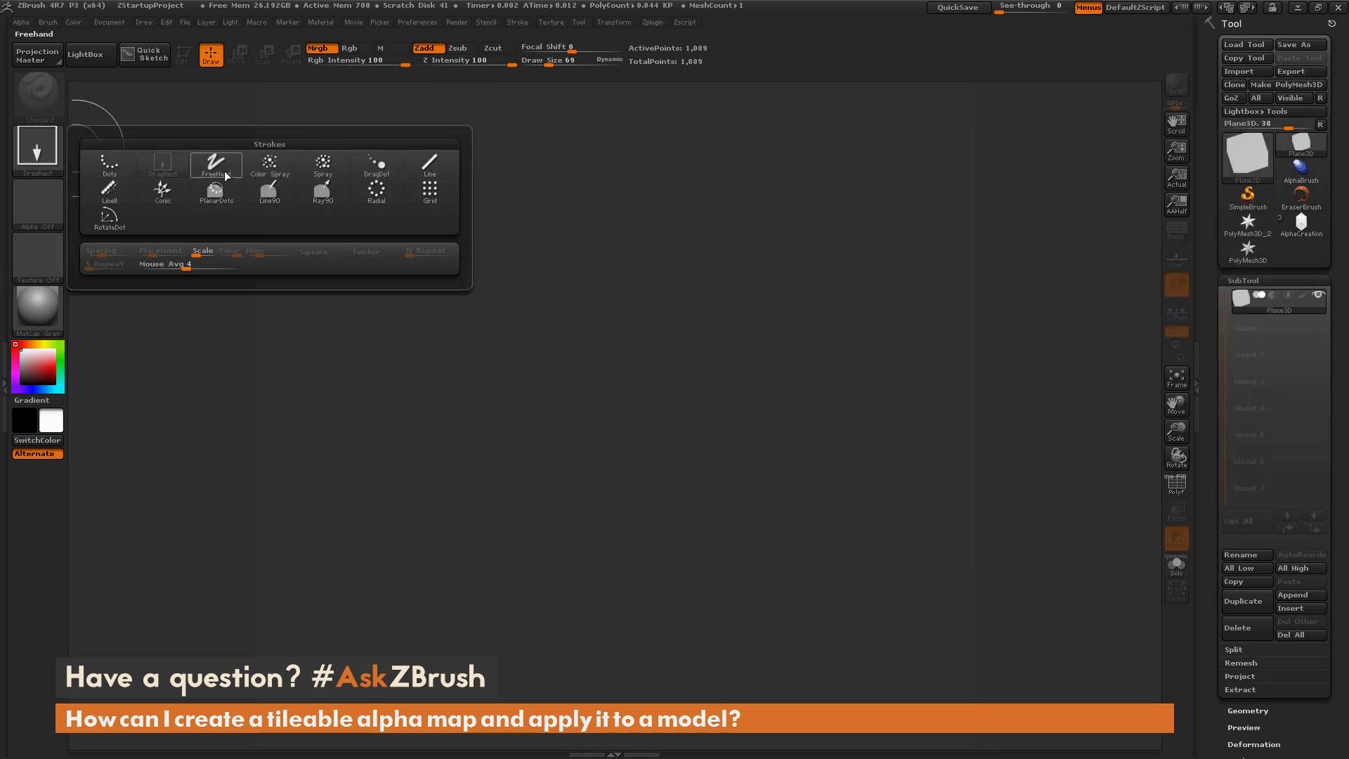
pyautogui.moveTo(614, 372); pyautogui.dragTo(612, 698)
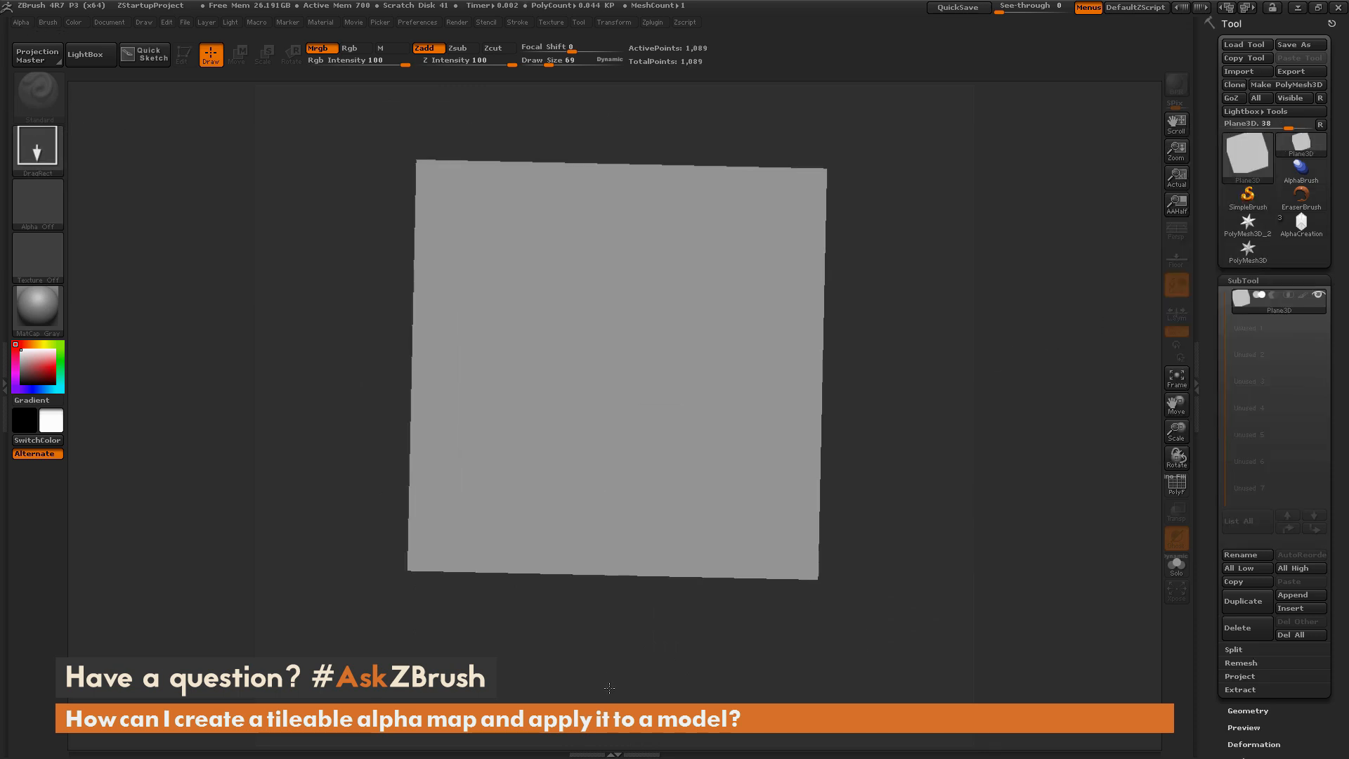
pyautogui.press('t')
# Turn the plane to a flat front view with its polygon wireframe displayed
pyautogui.moveTo(921, 360)
pyautogui.keyDown('shift'); pyautogui.mouseDown()
pyautogui.moveTo(907, 389)
pyautogui.moveTo(1197, 475)
pyautogui.mouseUp(); pyautogui.keyUp('shift')
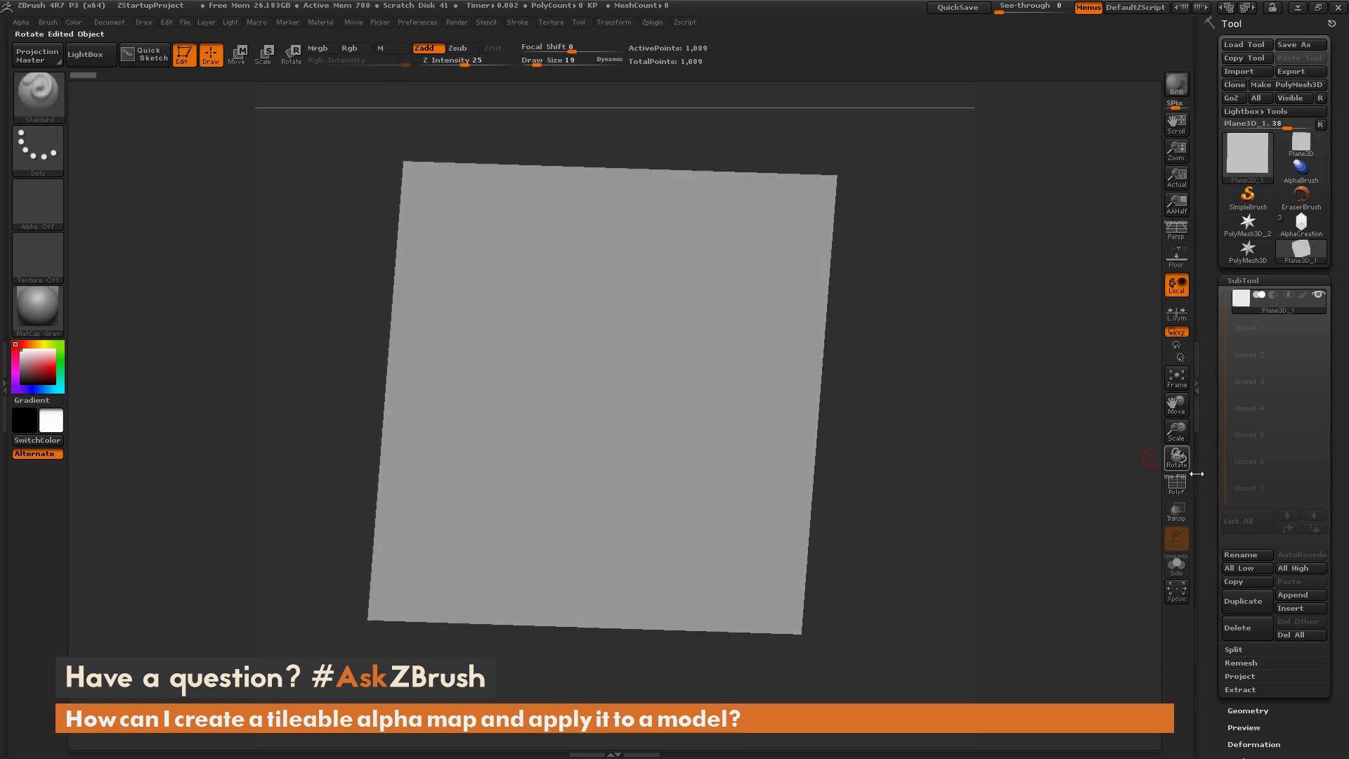
pyautogui.click(1176, 486)
pyautogui.keyDown('shift'); pyautogui.moveTo(950, 405); pyautogui.dragTo(946, 409); pyautogui.keyUp('shift')
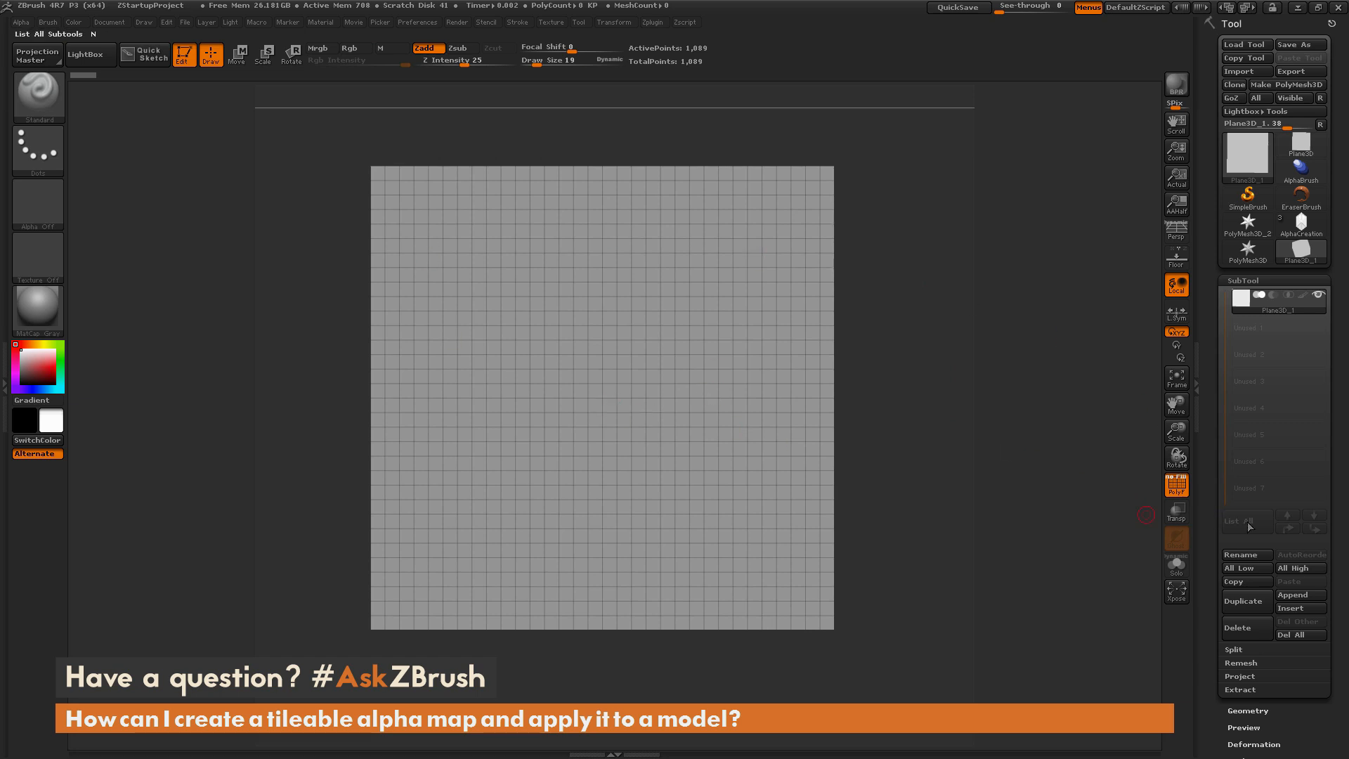
pyautogui.moveTo(1217, 520); pyautogui.dragTo(974, 292)
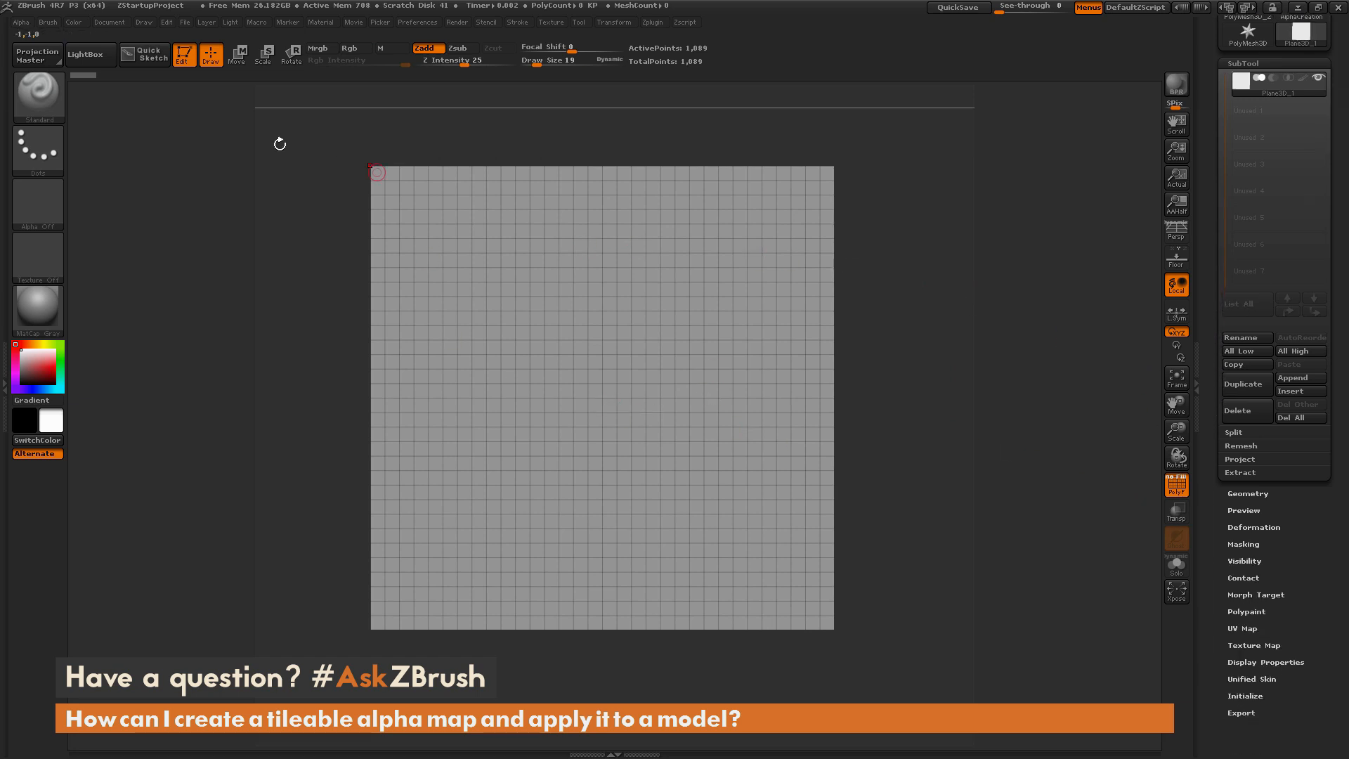
# Select the hexagonal pattern_01 alpha and export it as a PSD named pattern_01
pyautogui.click(21, 23)
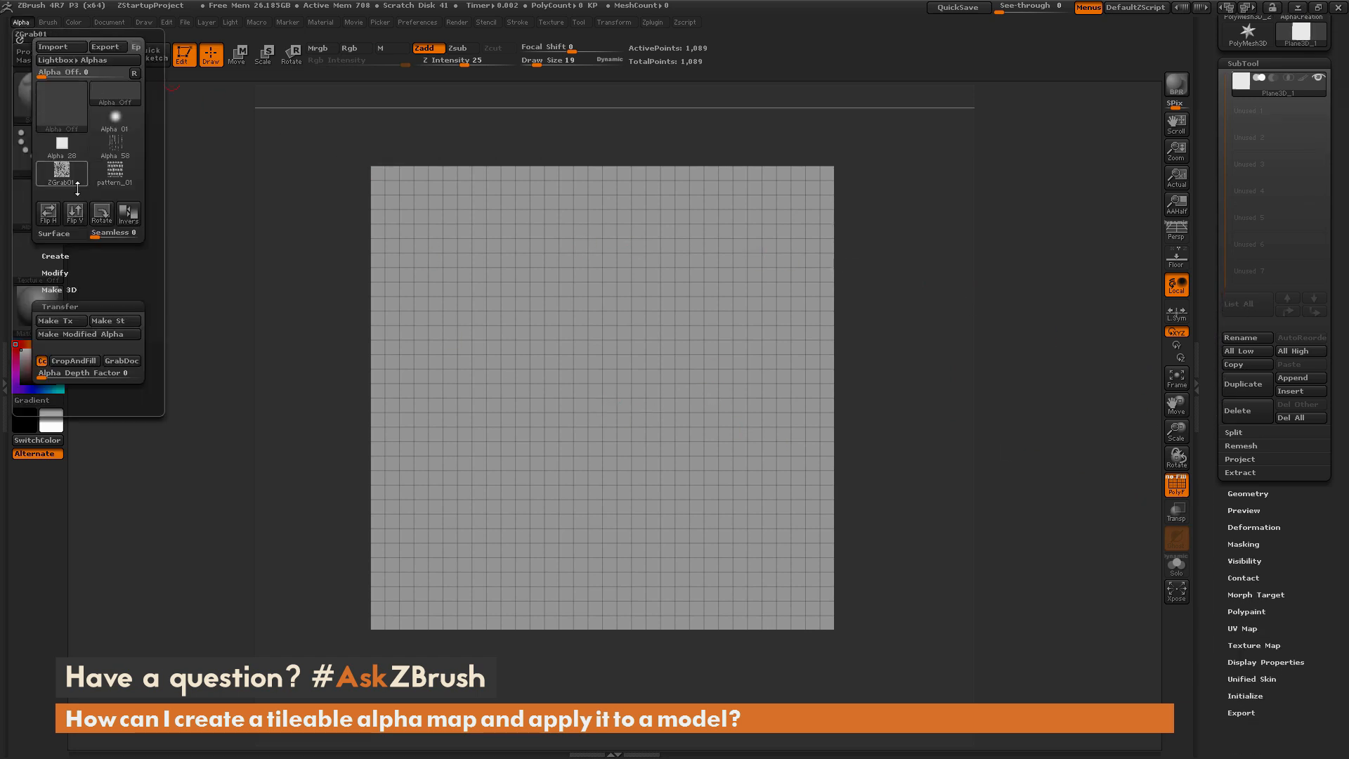
pyautogui.click(115, 174)
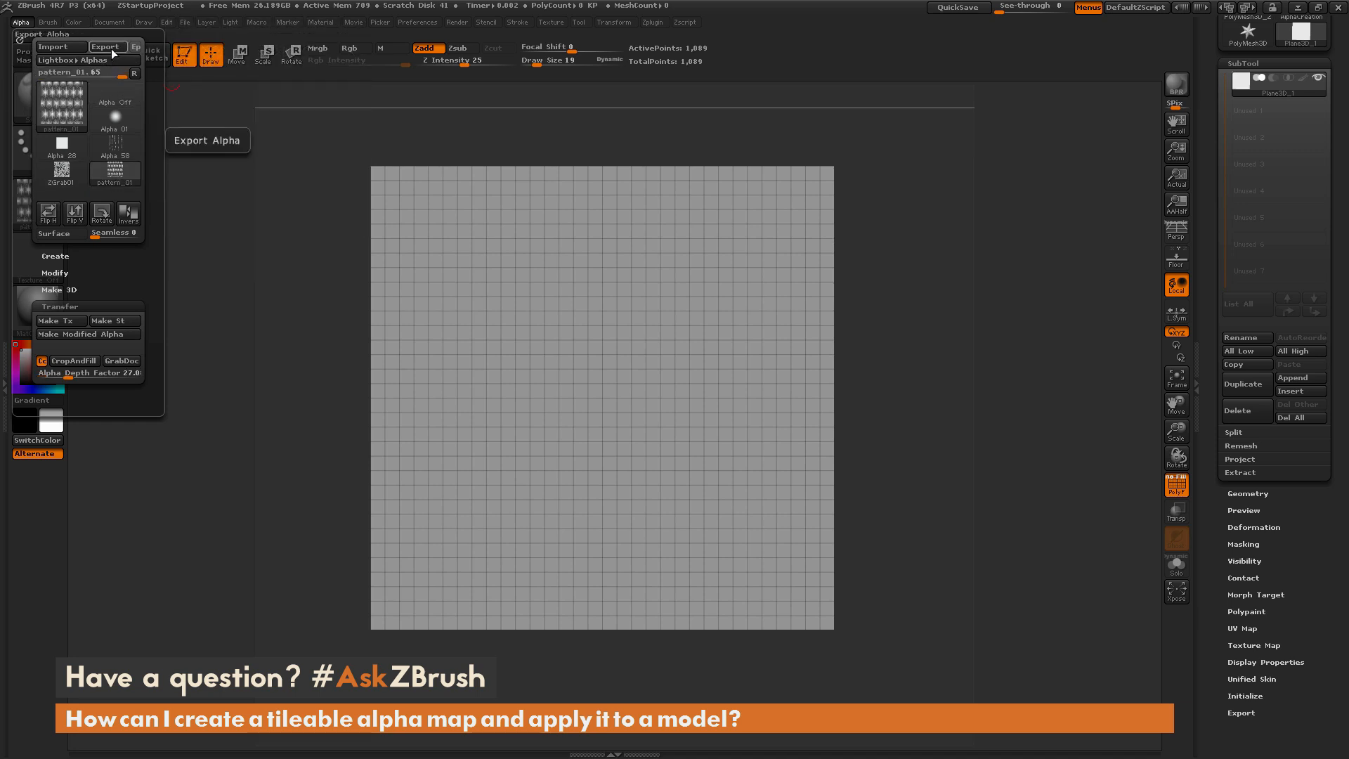
pyautogui.click(105, 48)
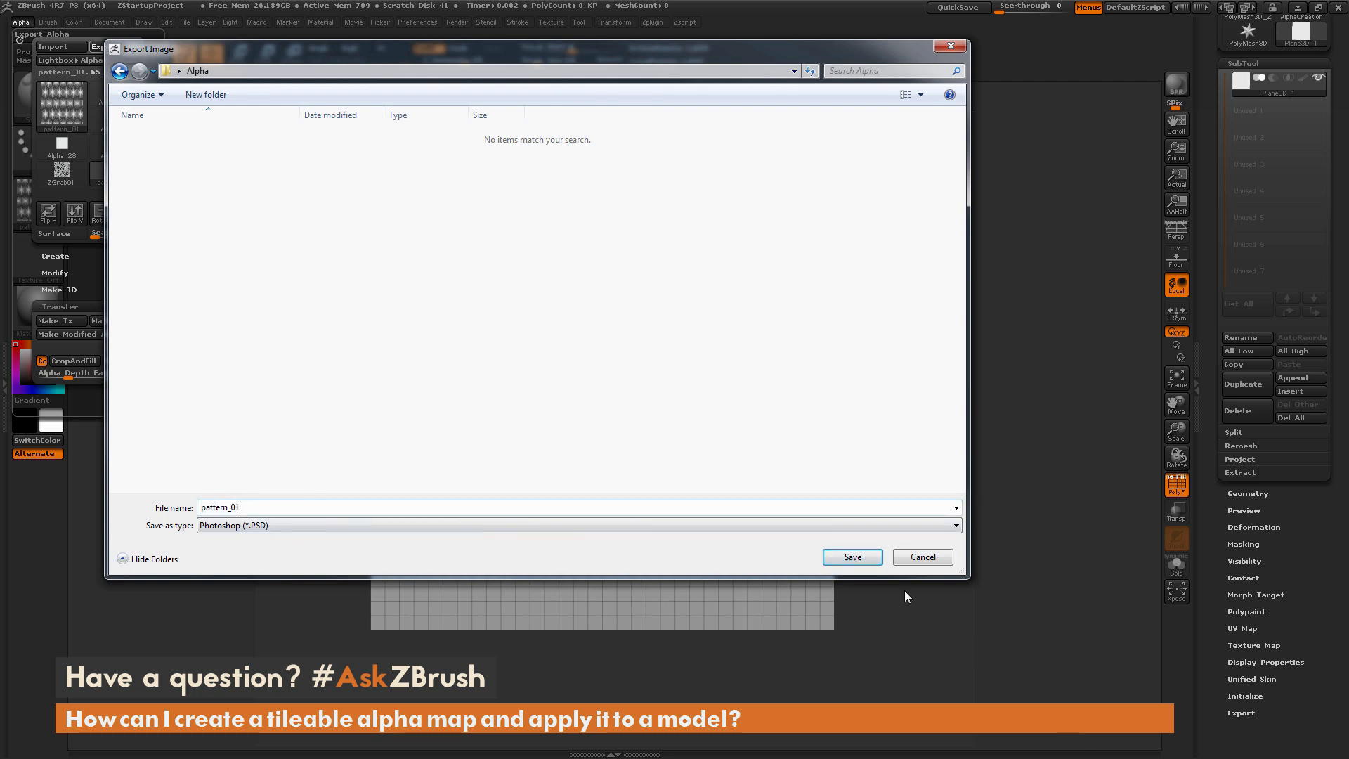
pyautogui.click(853, 557)
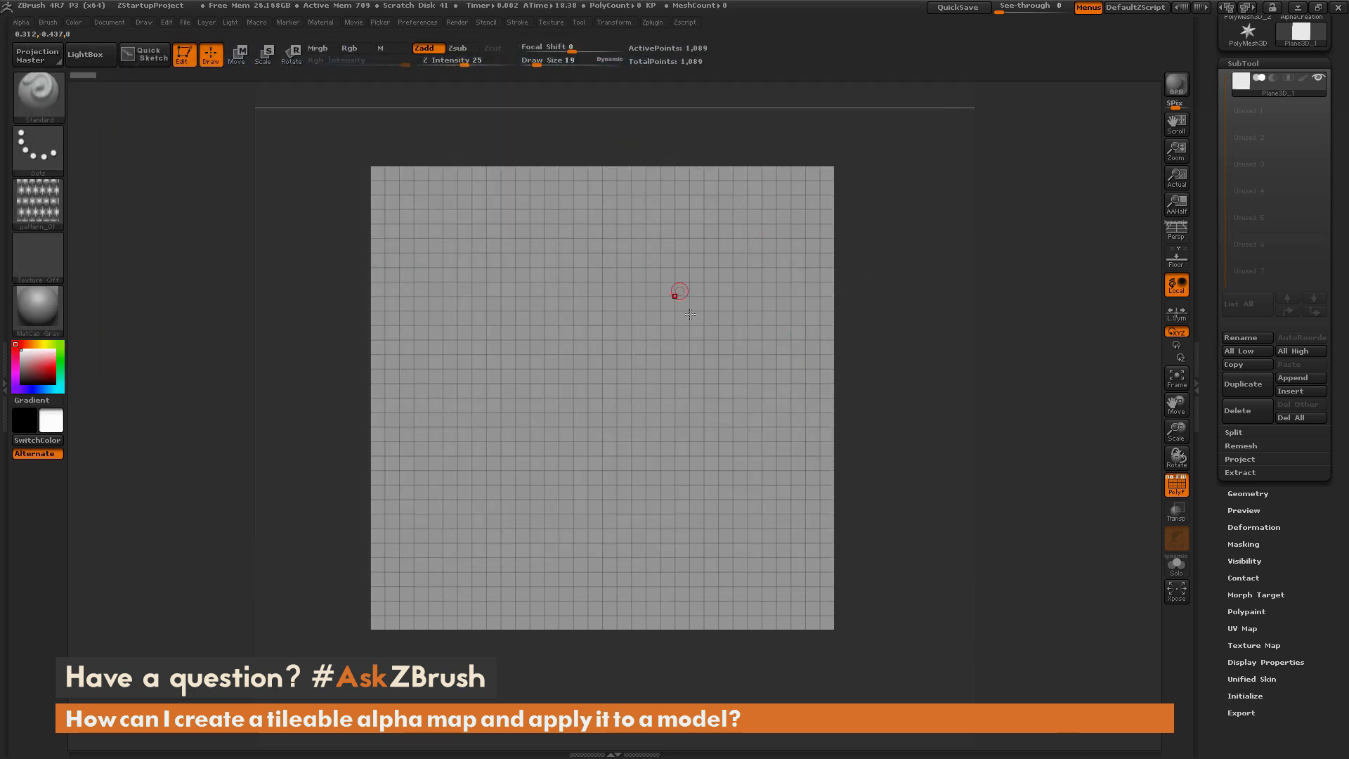
pyautogui.scroll(5, 1286, 317)
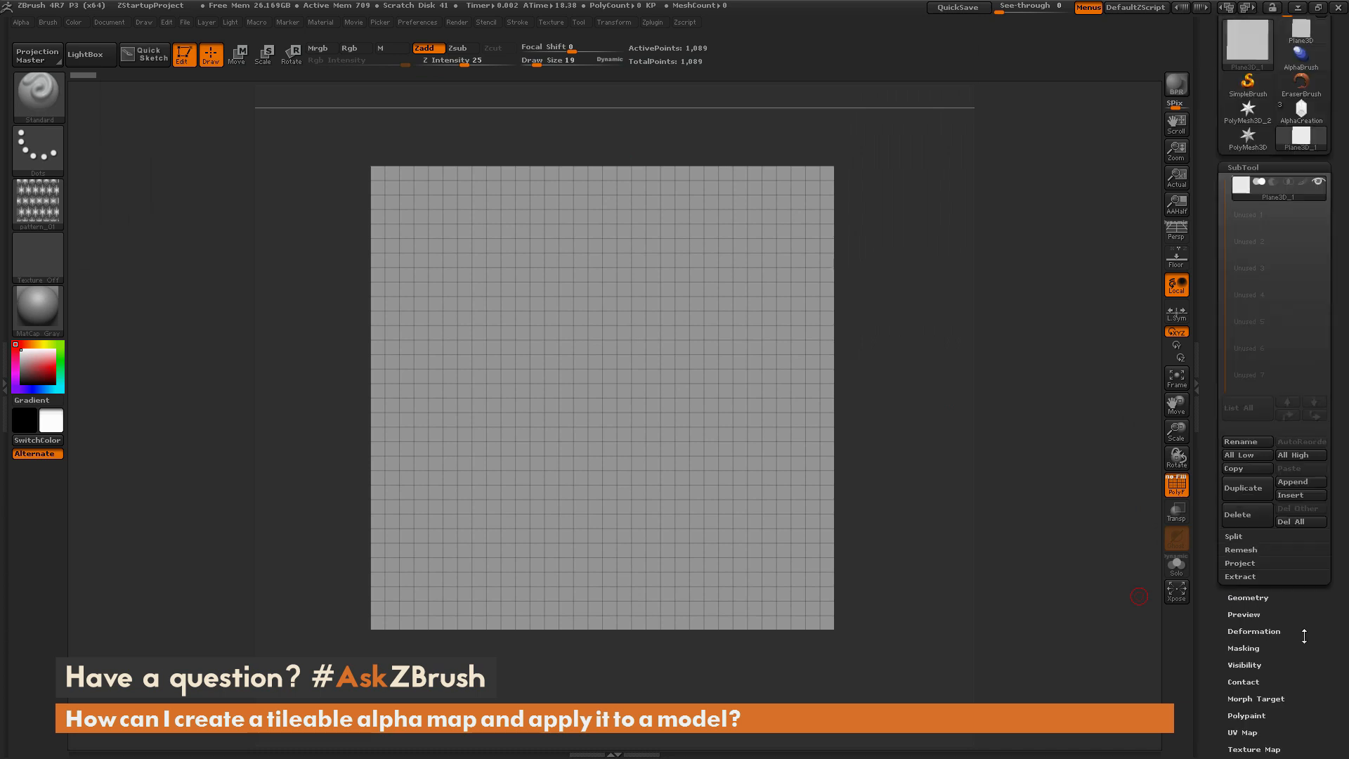
# Convert the plane to a PolyMesh3D and load pattern_01 as the Surface Noise alpha
pyautogui.click(1295, 88)
pyautogui.scroll(-5, 1208, 261)
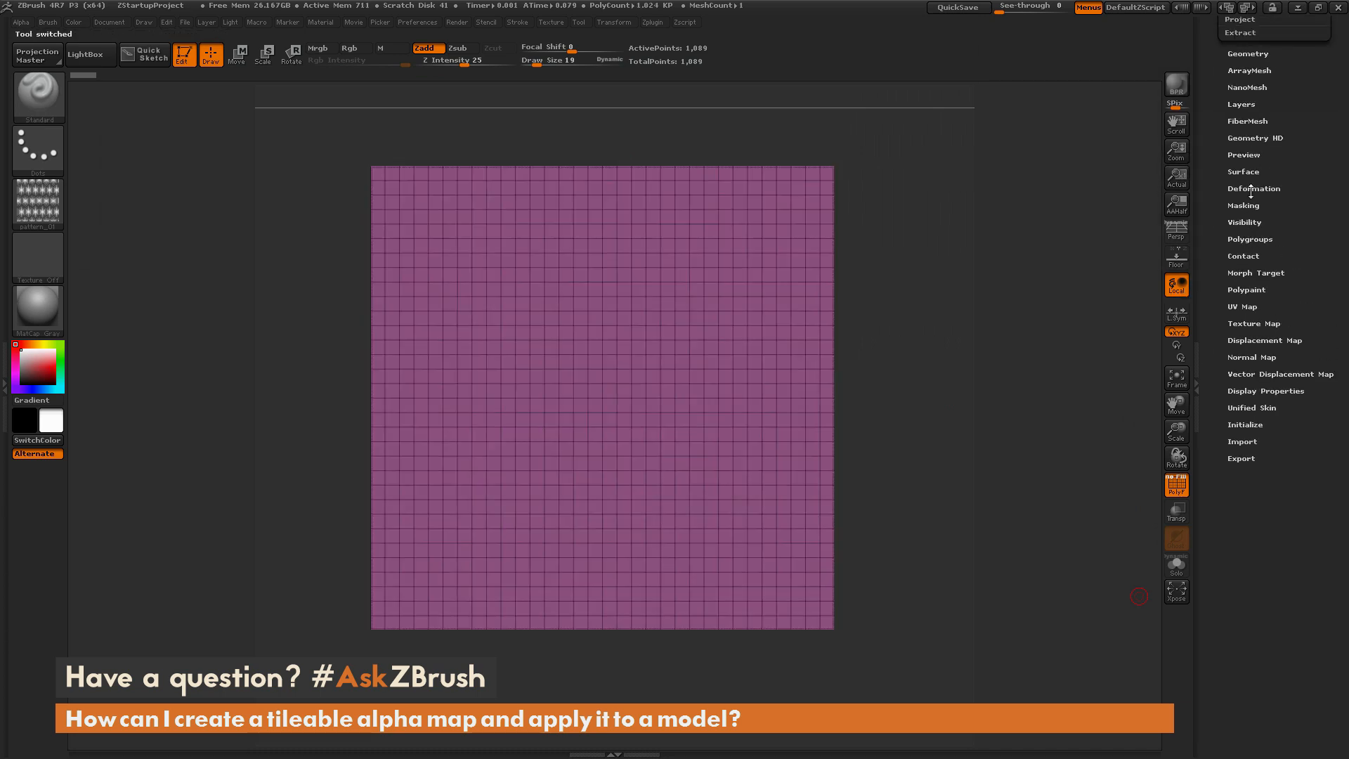
pyautogui.click(1245, 172)
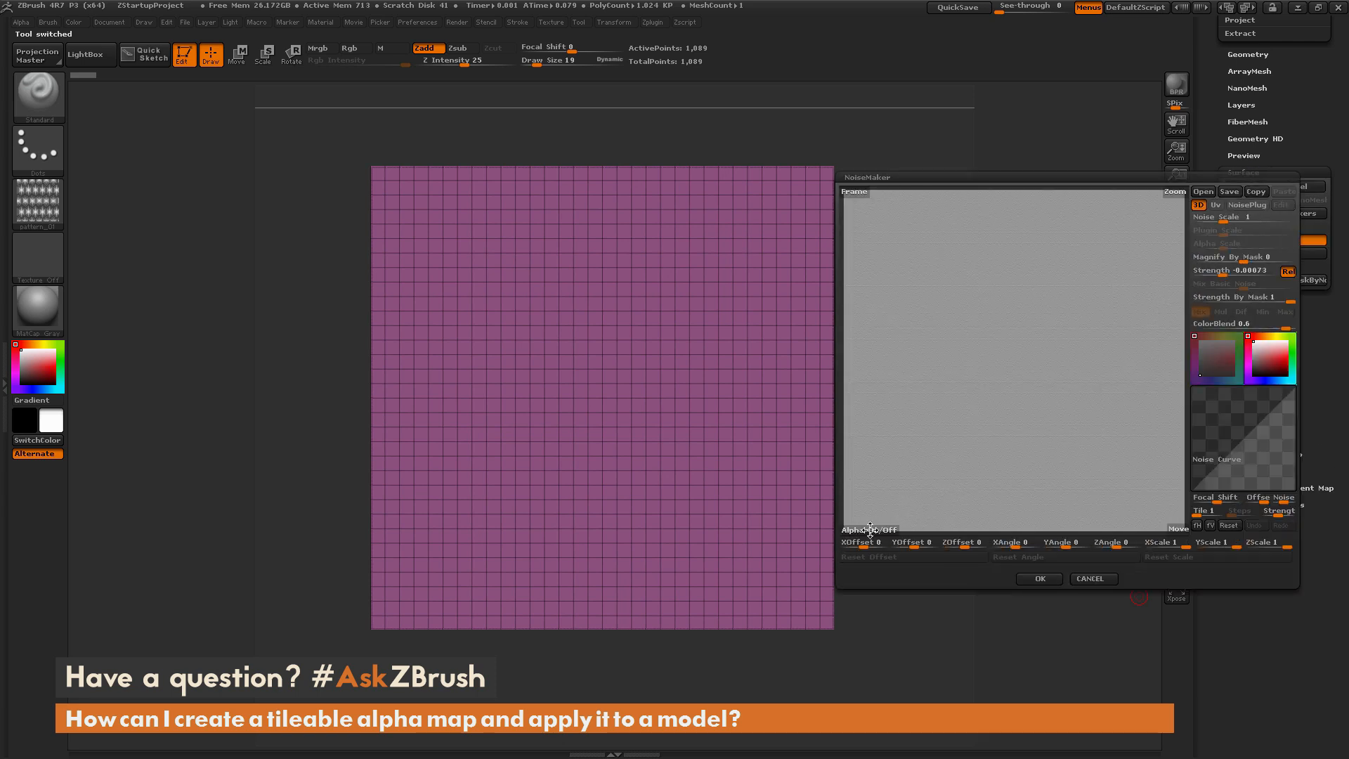
pyautogui.click(871, 529)
pyautogui.click(178, 155)
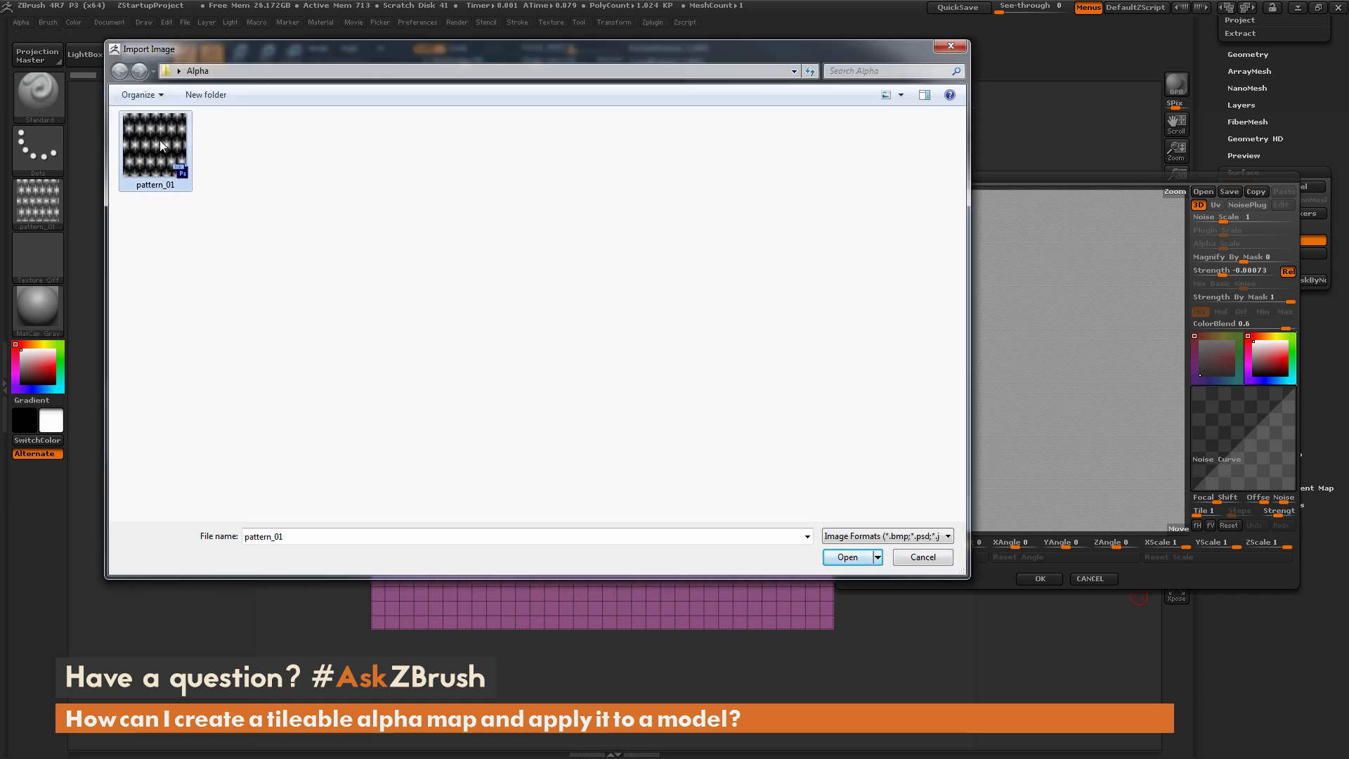
pyautogui.doubleClick(157, 140)
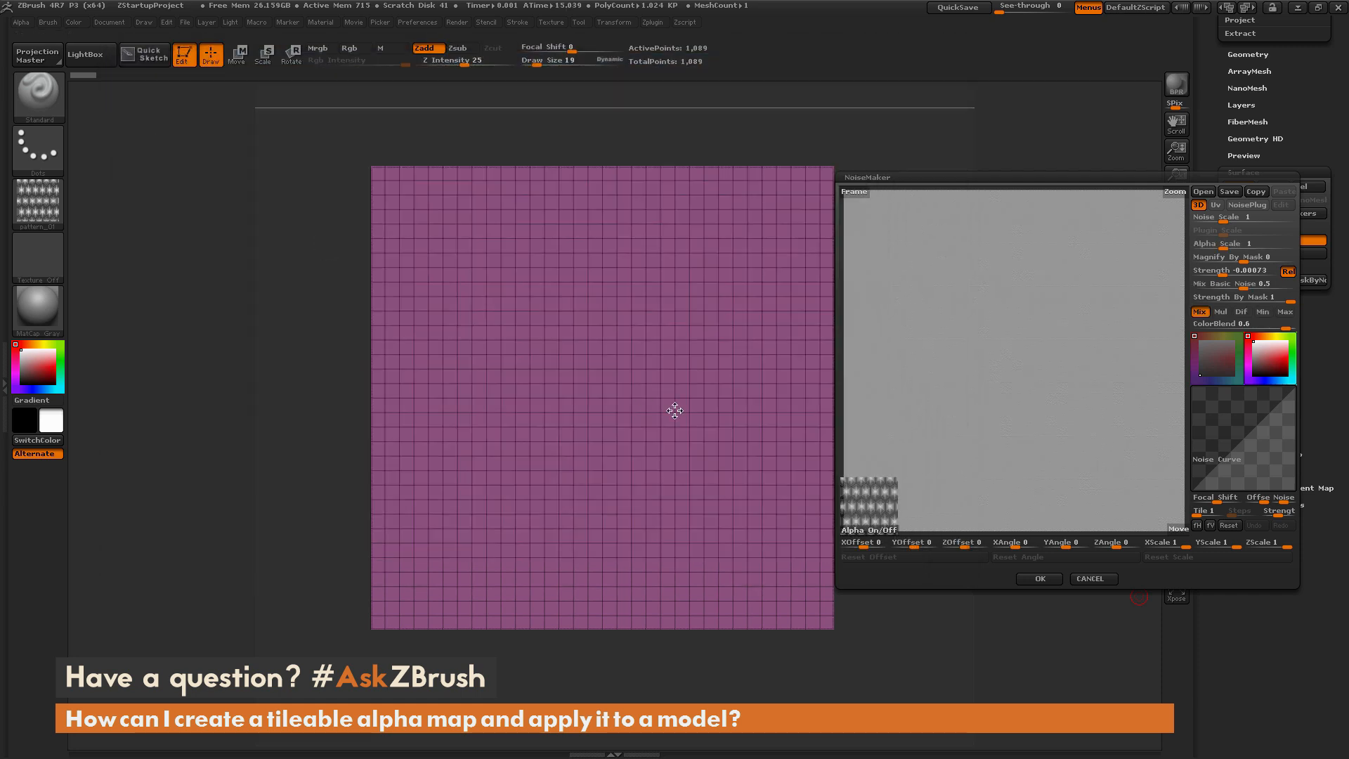
# Lower the Mix Basic Noise so the alpha dominates and apply the noise to the plane
pyautogui.click(1226, 221)
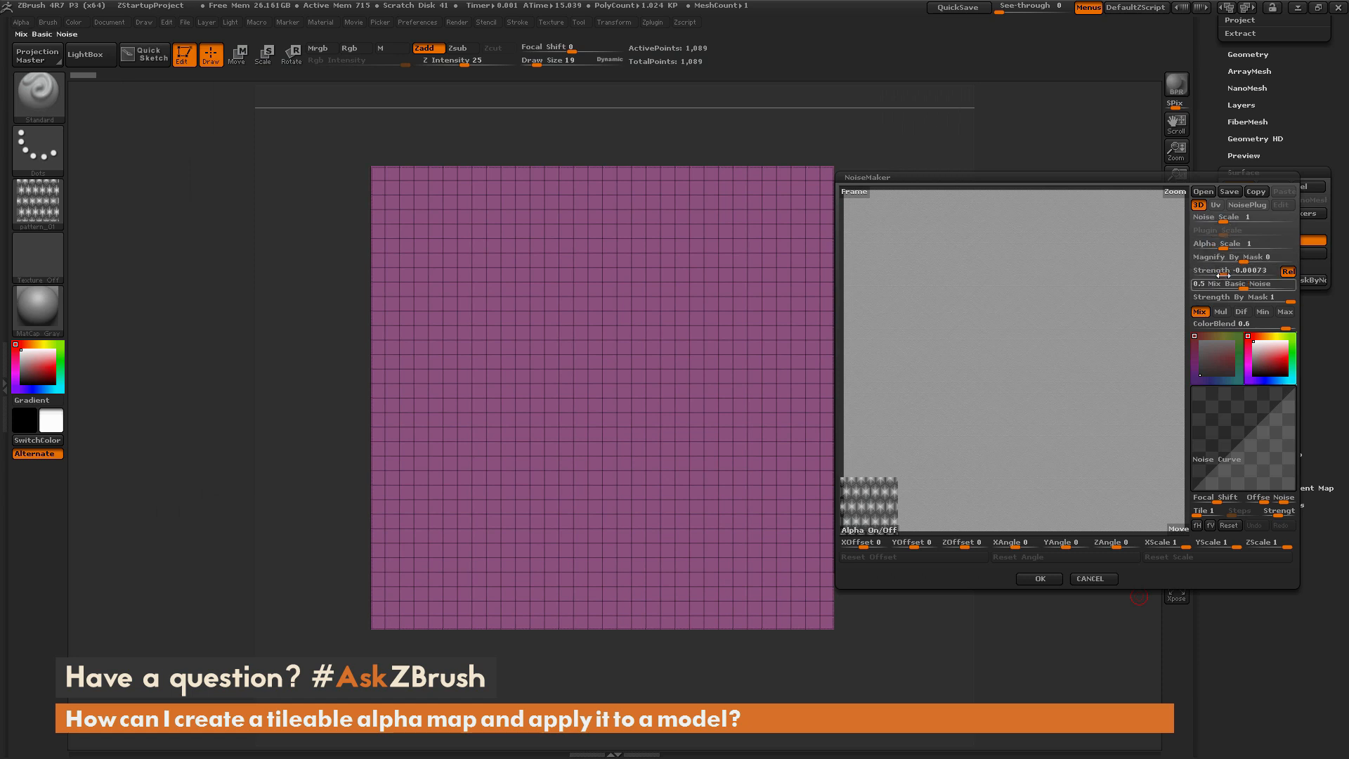
pyautogui.click(1199, 524)
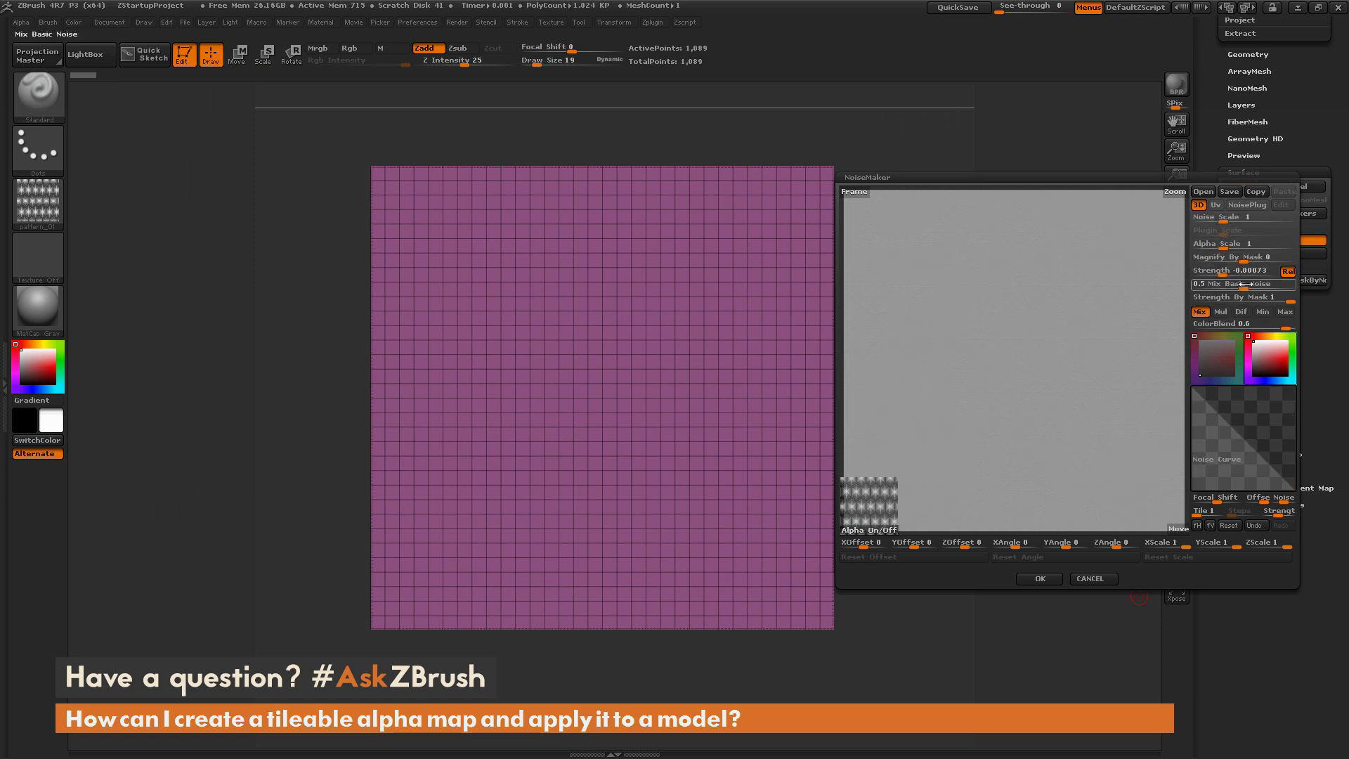
pyautogui.moveTo(1246, 284)
pyautogui.mouseDown()
pyautogui.moveTo(1200, 289)
pyautogui.moveTo(1260, 271)
pyautogui.moveTo(1103, 534)
pyautogui.mouseUp()
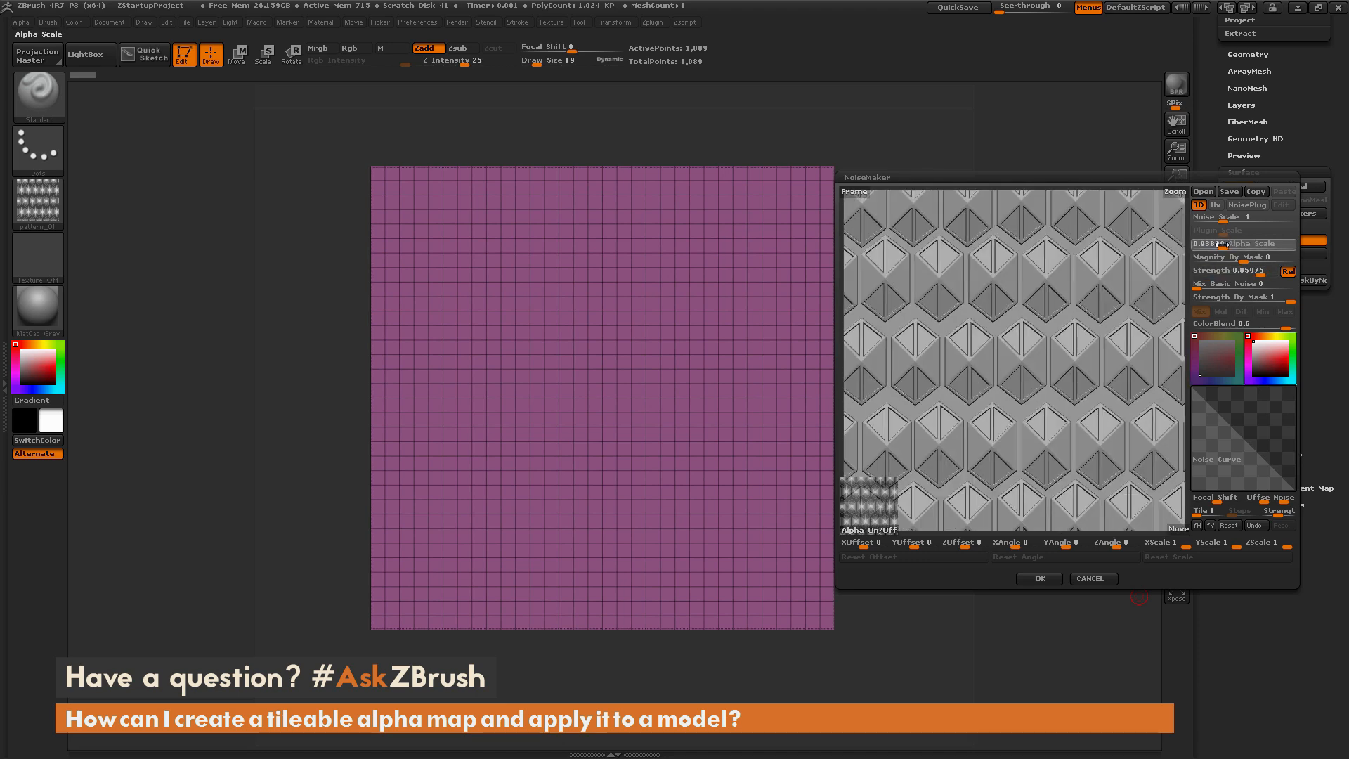
pyautogui.click(1042, 581)
# Hide the PolyF wireframe and tilt the plane to inspect the noise relief
pyautogui.click(1178, 494)
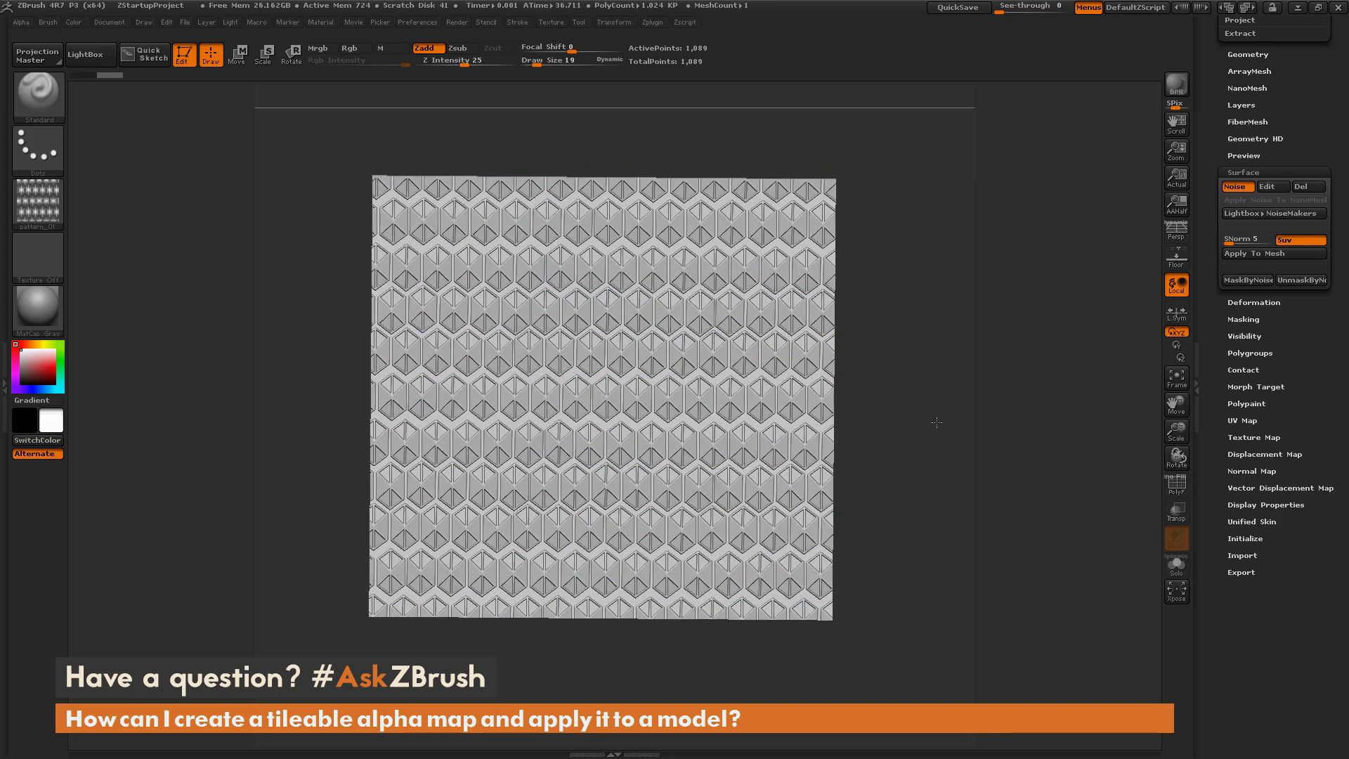
pyautogui.moveTo(939, 382)
pyautogui.mouseDown()
pyautogui.moveTo(925, 425)
pyautogui.moveTo(732, 310)
pyautogui.mouseUp()
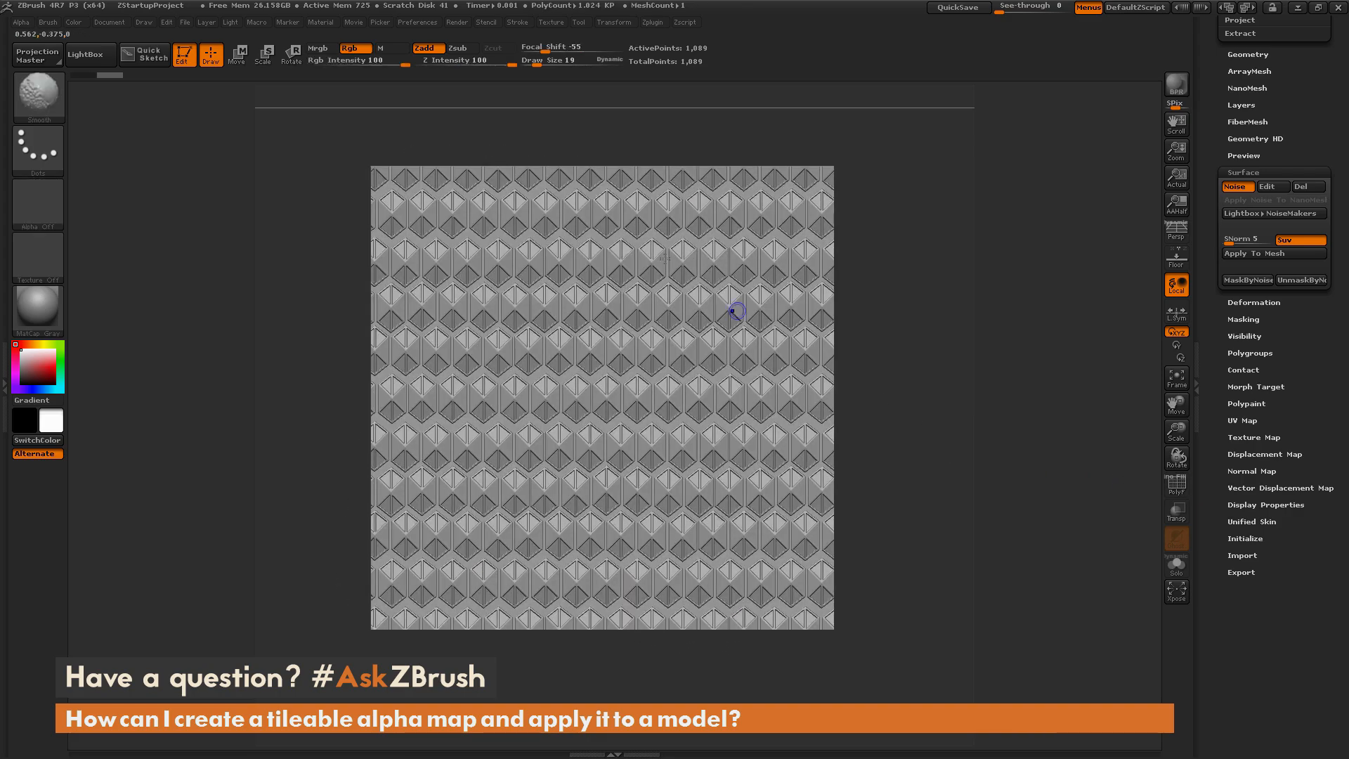
pyautogui.moveTo(892, 418); pyautogui.dragTo(902, 372)
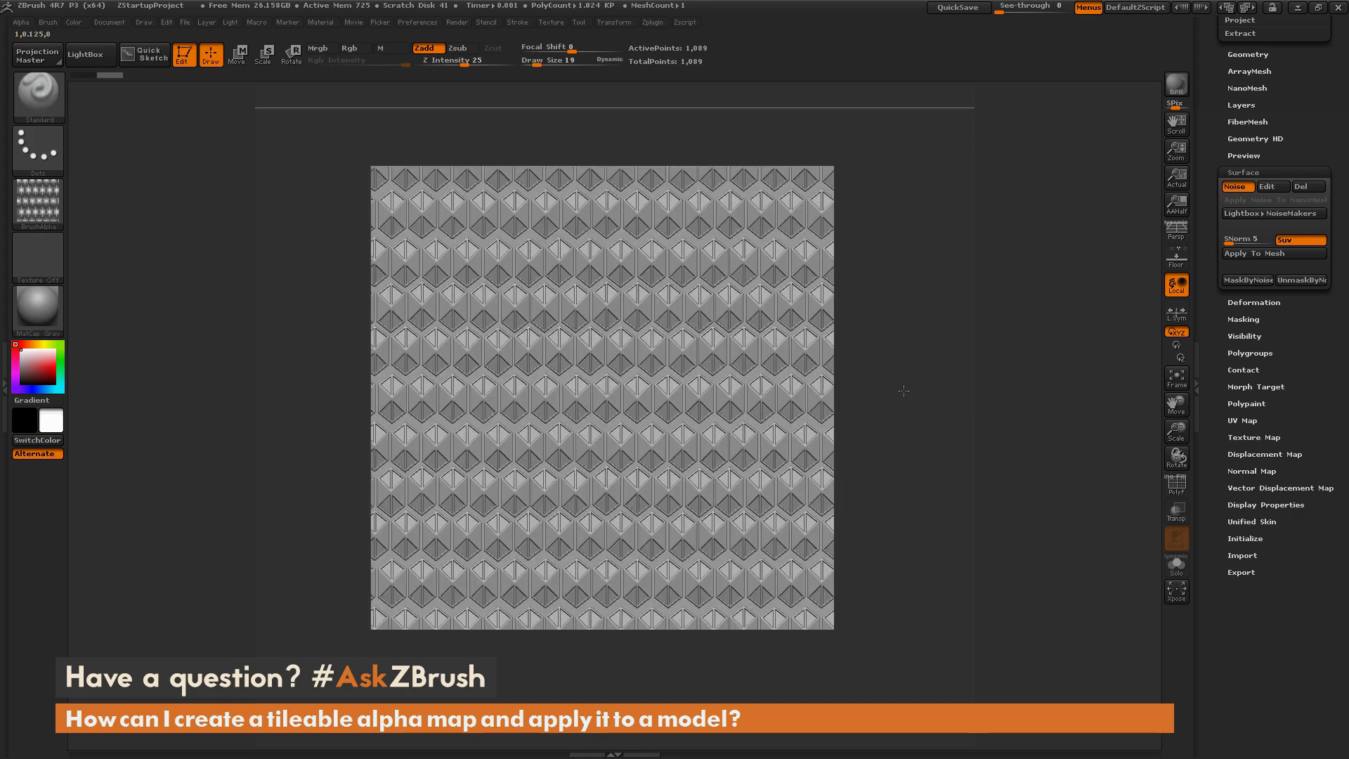
pyautogui.moveTo(962, 311)
pyautogui.mouseDown()
pyautogui.moveTo(813, 217)
pyautogui.moveTo(885, 266)
pyautogui.mouseUp()
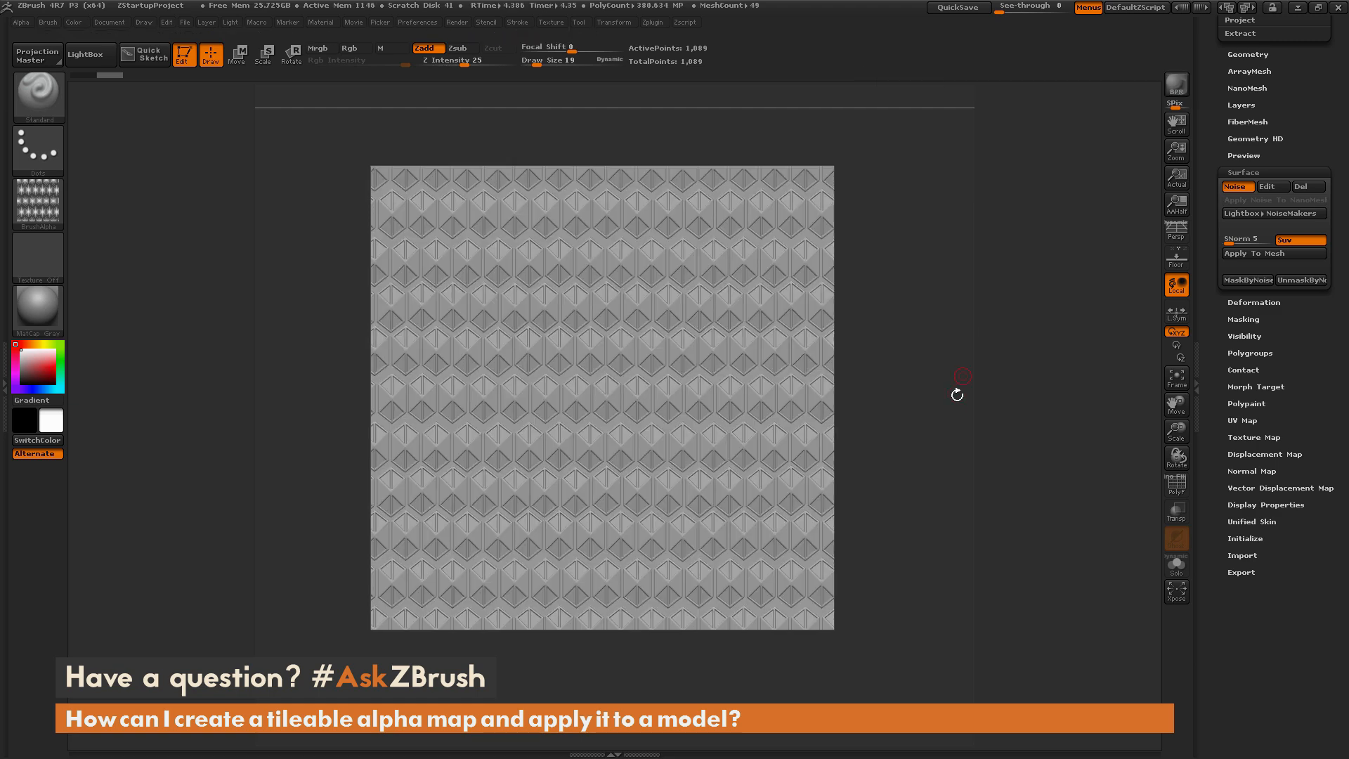
pyautogui.moveTo(917, 405); pyautogui.dragTo(1191, 199)
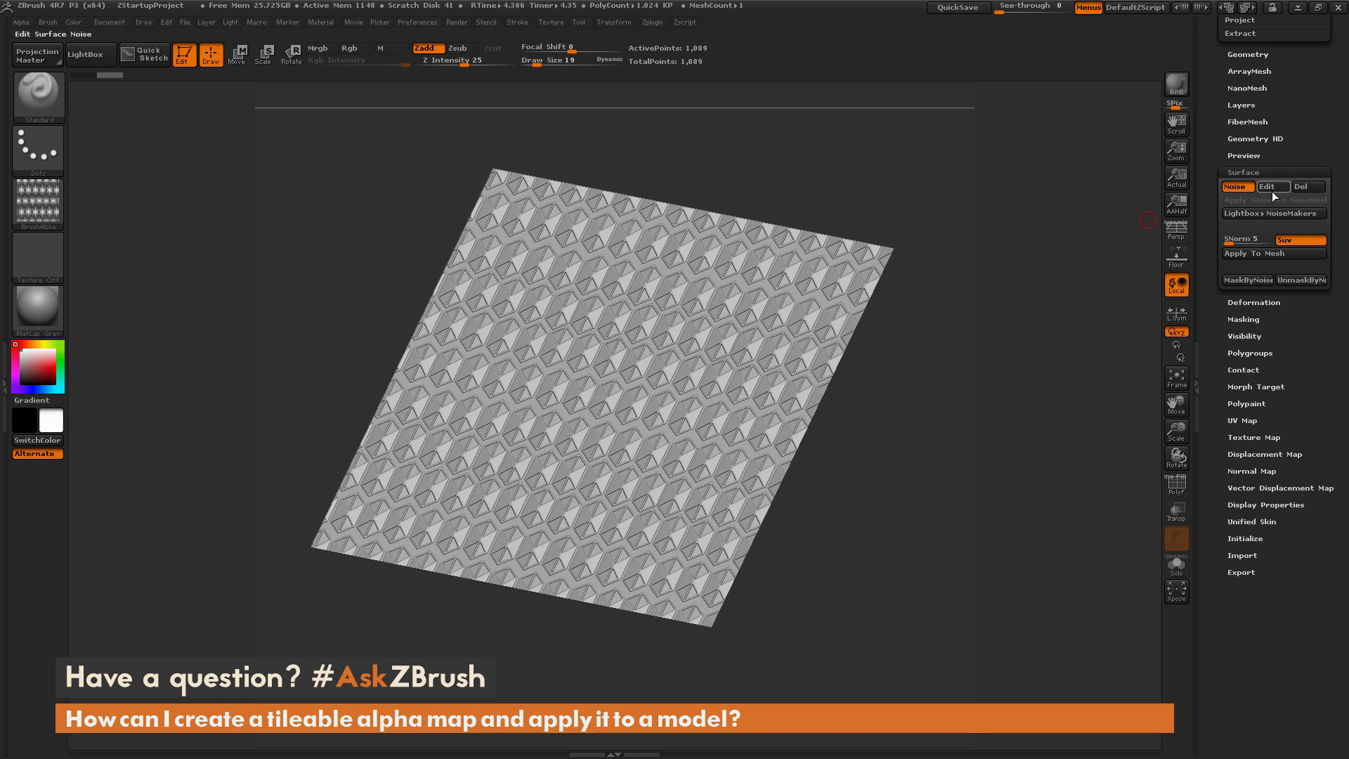
# Raise the surface noise Strength to about 0.17 and accept the edit
pyautogui.click(1273, 191)
pyautogui.moveTo(1262, 281); pyautogui.dragTo(1276, 282)
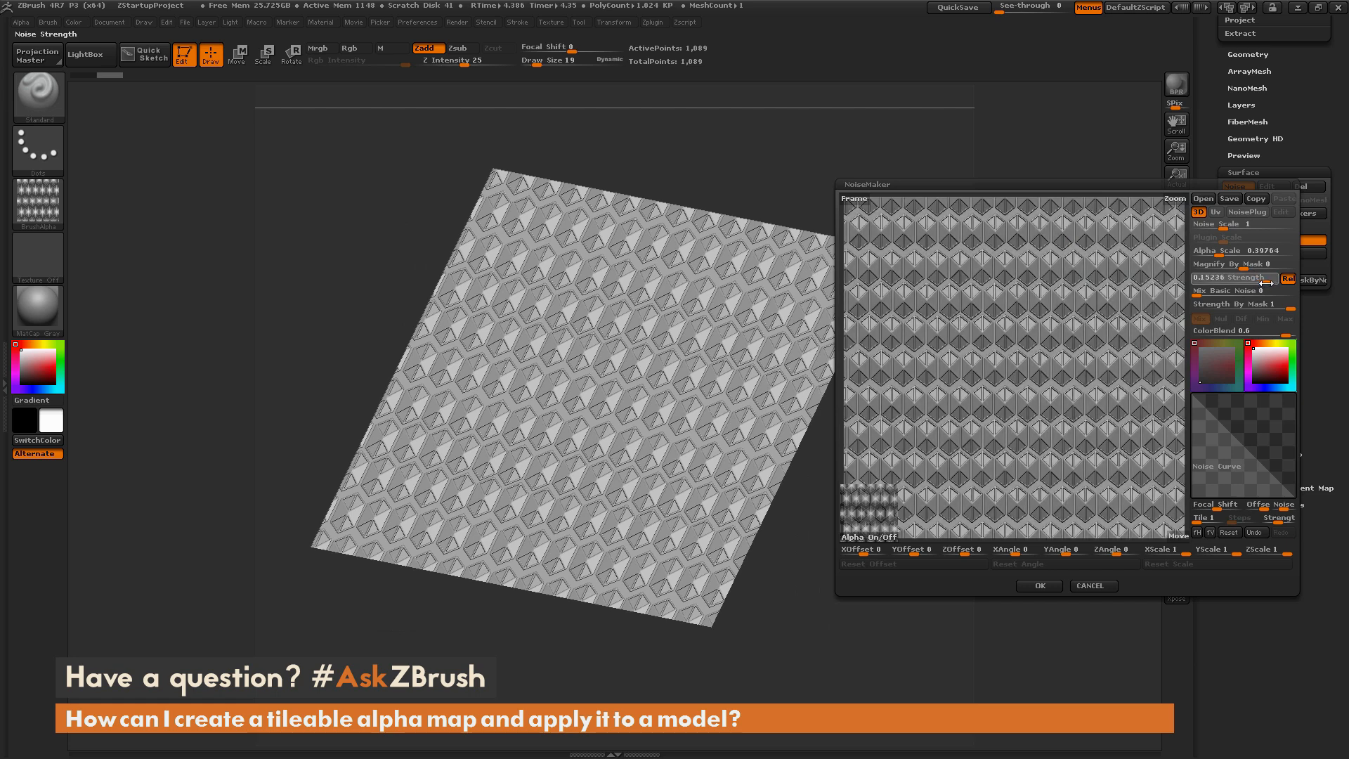
pyautogui.click(1039, 584)
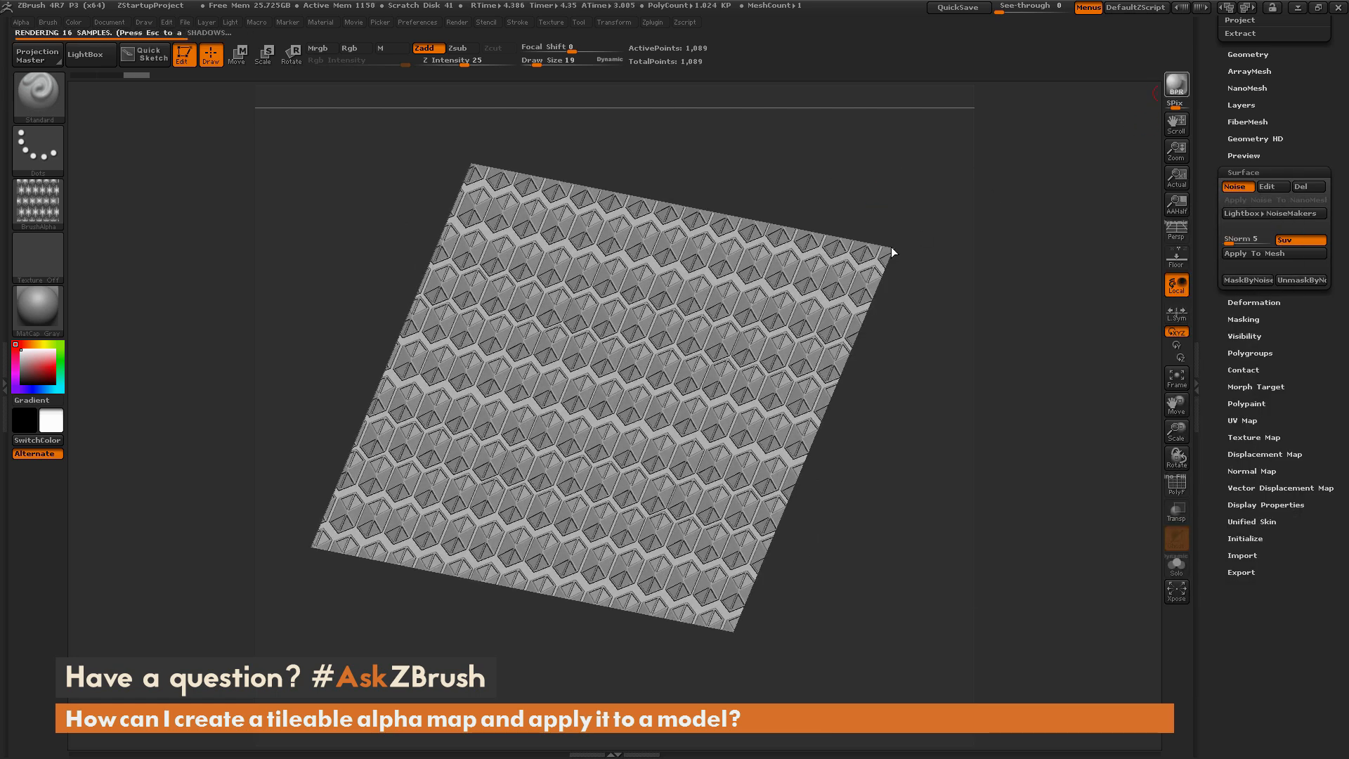
pyautogui.keyDown('shift'); pyautogui.moveTo(891, 247); pyautogui.dragTo(882, 442); pyautogui.keyUp('shift')
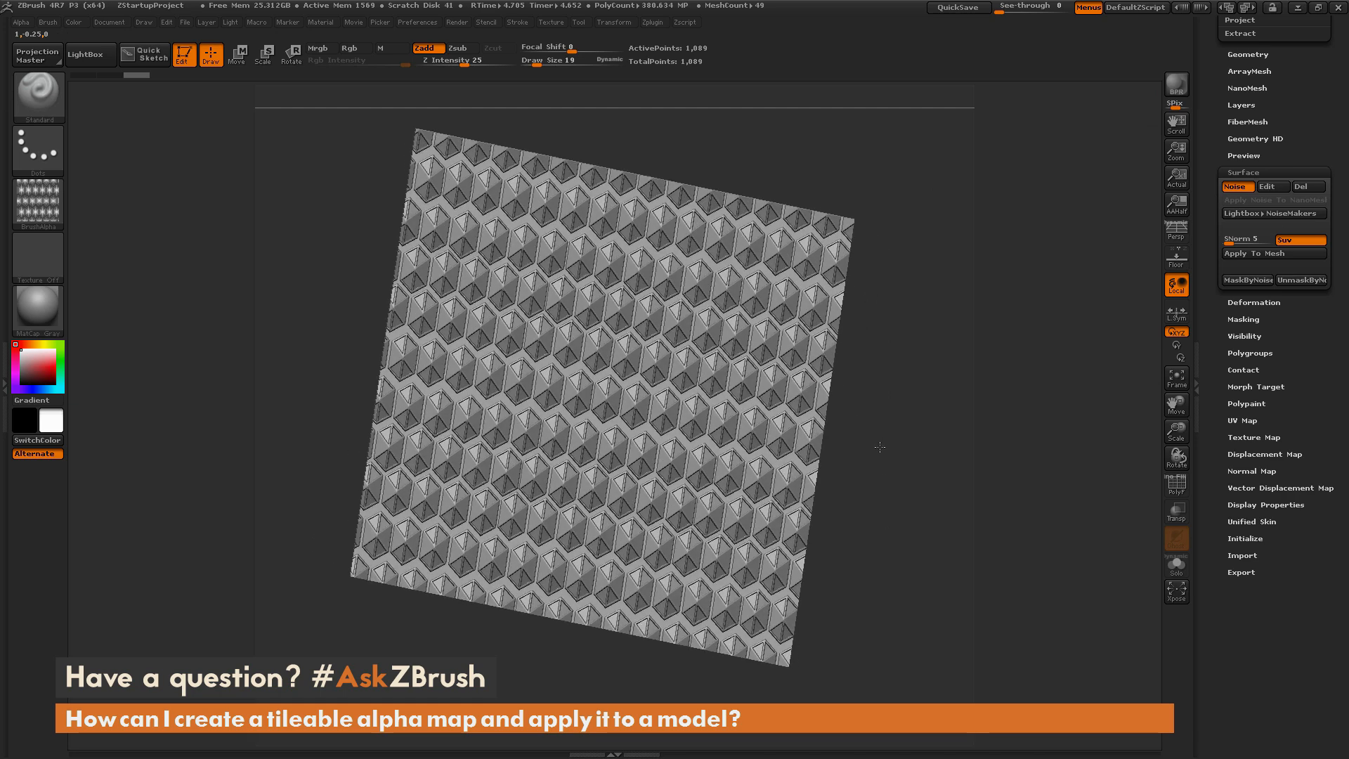
# Apply the noise to the mesh as real displacement and inspect the ~7.9M-poly plane in perspective
pyautogui.click(1248, 54)
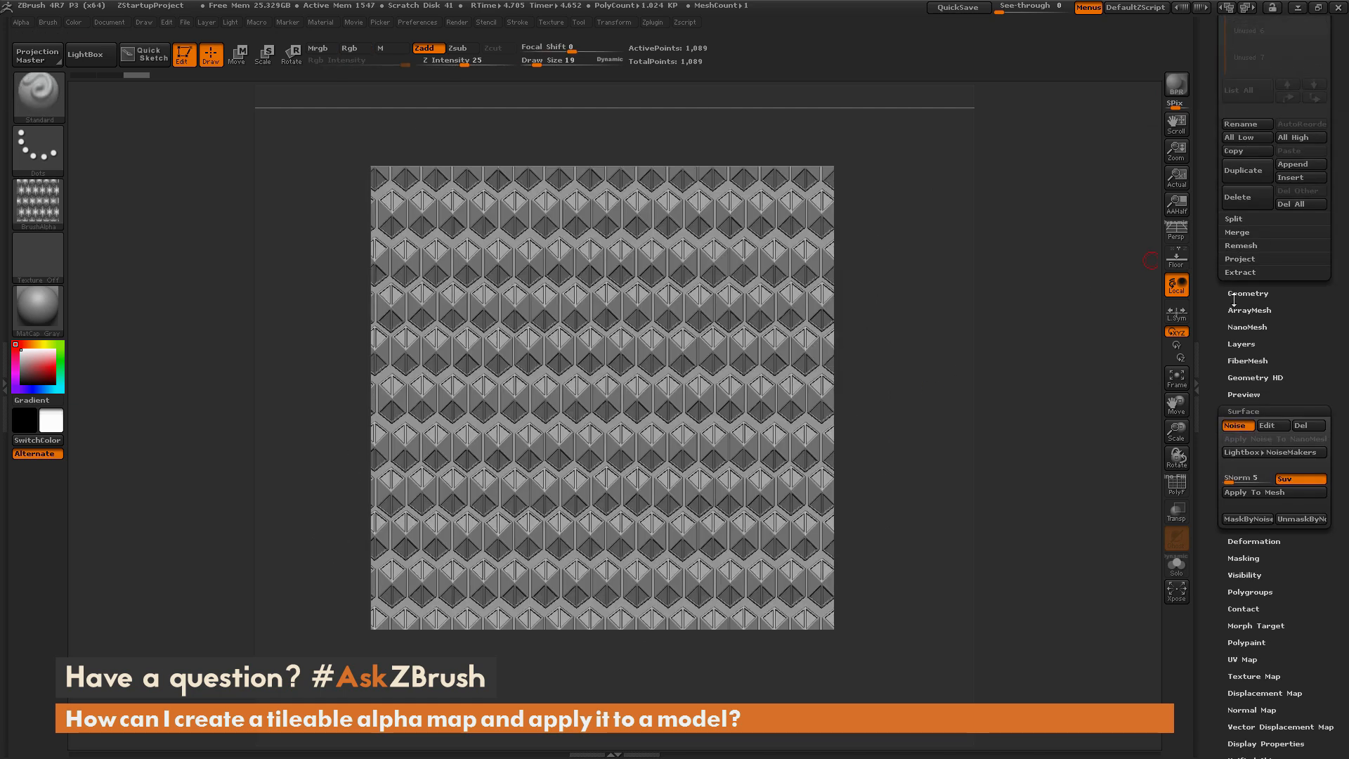
pyautogui.moveTo(1221, 127); pyautogui.dragTo(1220, 334)
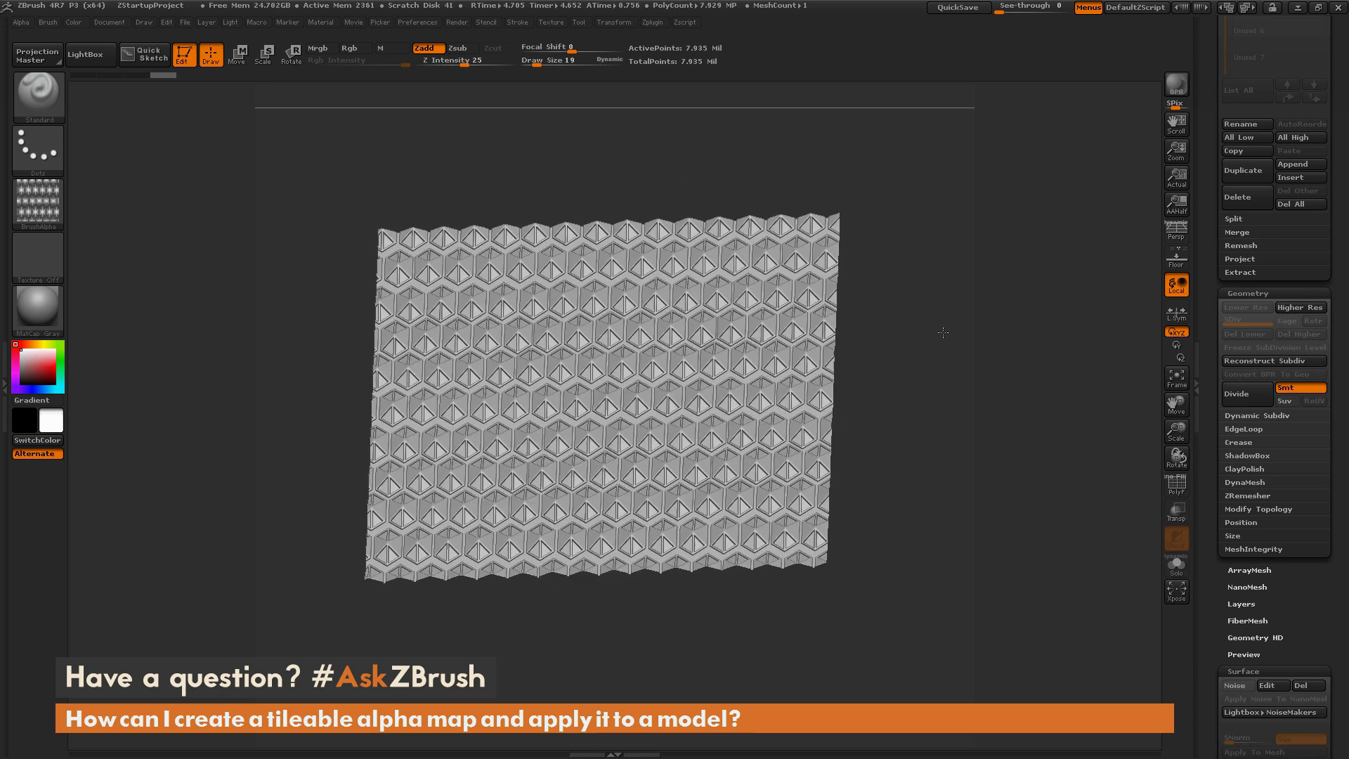
pyautogui.moveTo(952, 439)
pyautogui.mouseDown()
pyautogui.moveTo(892, 278)
pyautogui.moveTo(911, 624)
pyautogui.moveTo(749, 301)
pyautogui.moveTo(869, 276)
pyautogui.moveTo(870, 123)
pyautogui.mouseUp()
pyautogui.press('p')
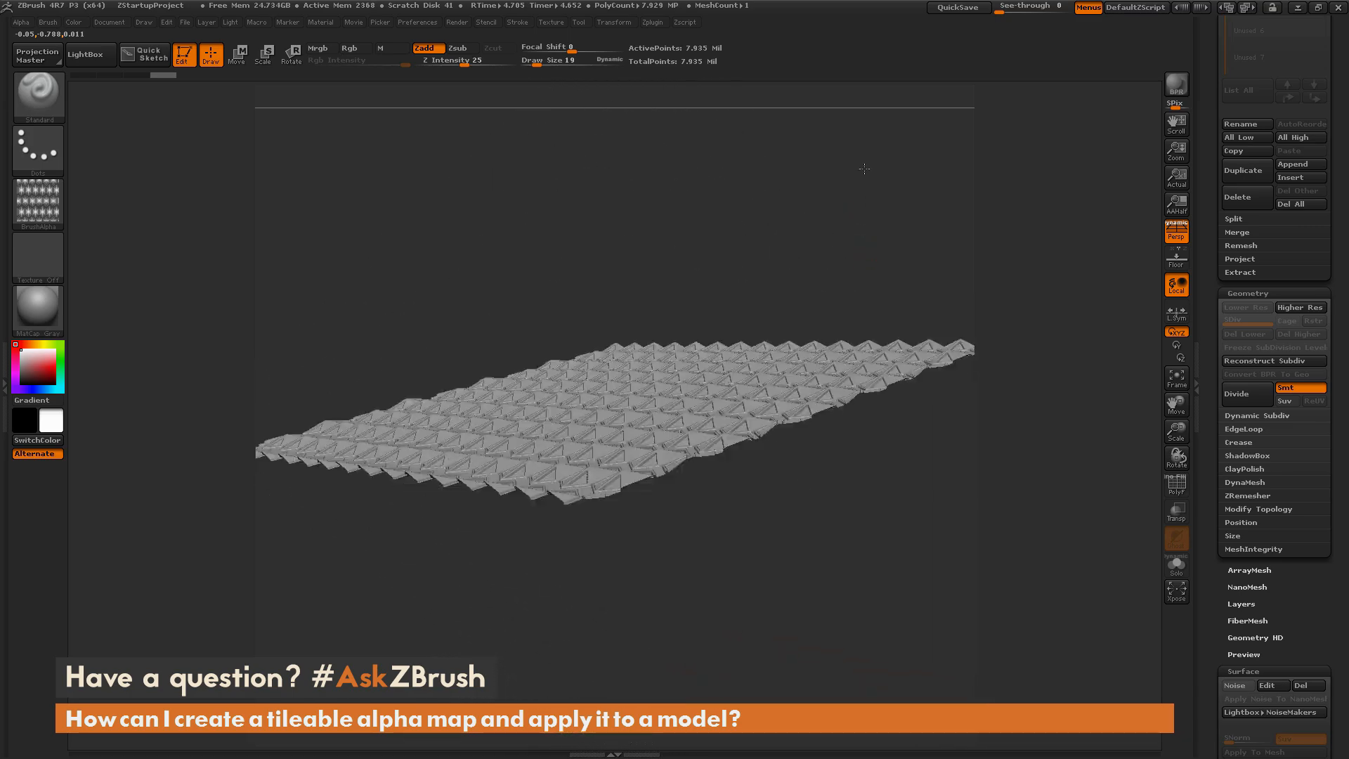
pyautogui.moveTo(862, 258)
pyautogui.mouseDown()
pyautogui.moveTo(873, 210)
pyautogui.moveTo(871, 245)
pyautogui.moveTo(857, 224)
pyautogui.mouseUp()
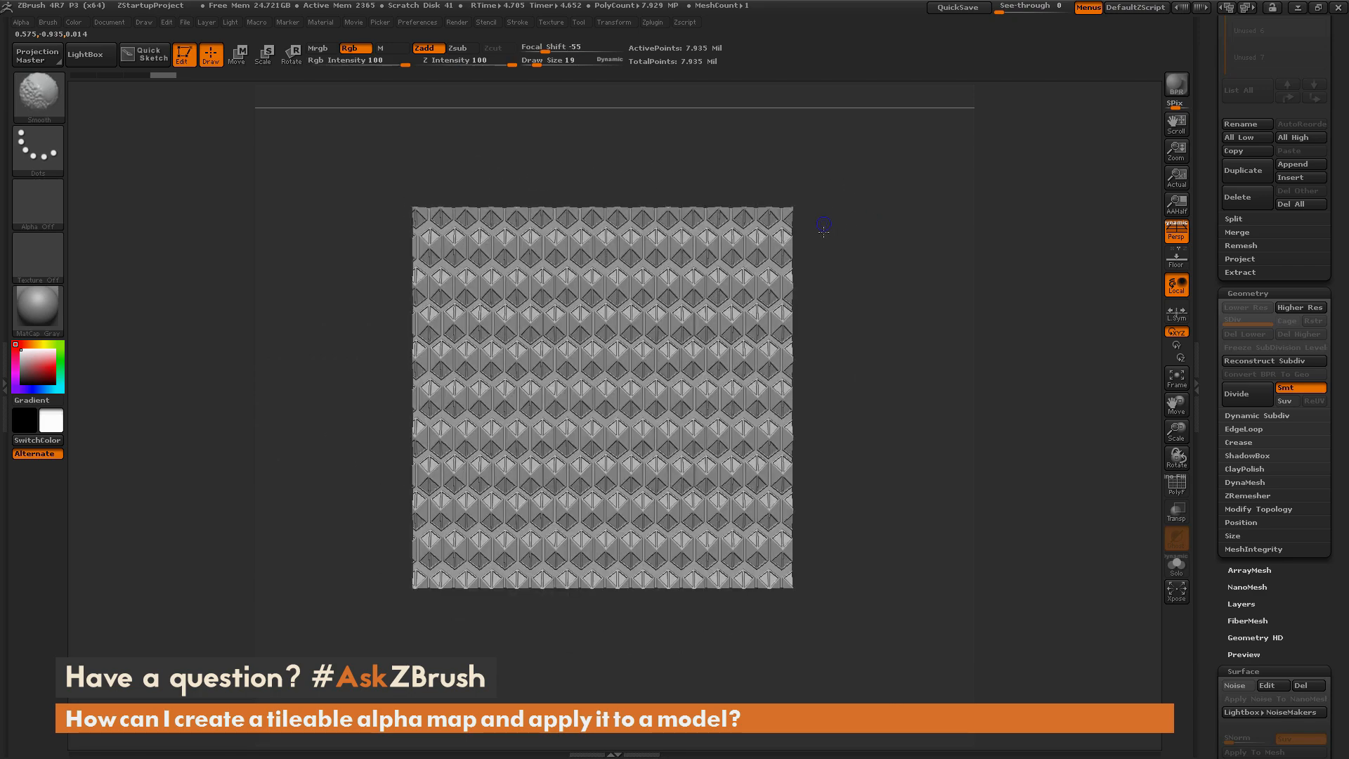
pyautogui.moveTo(859, 290); pyautogui.dragTo(916, 317)
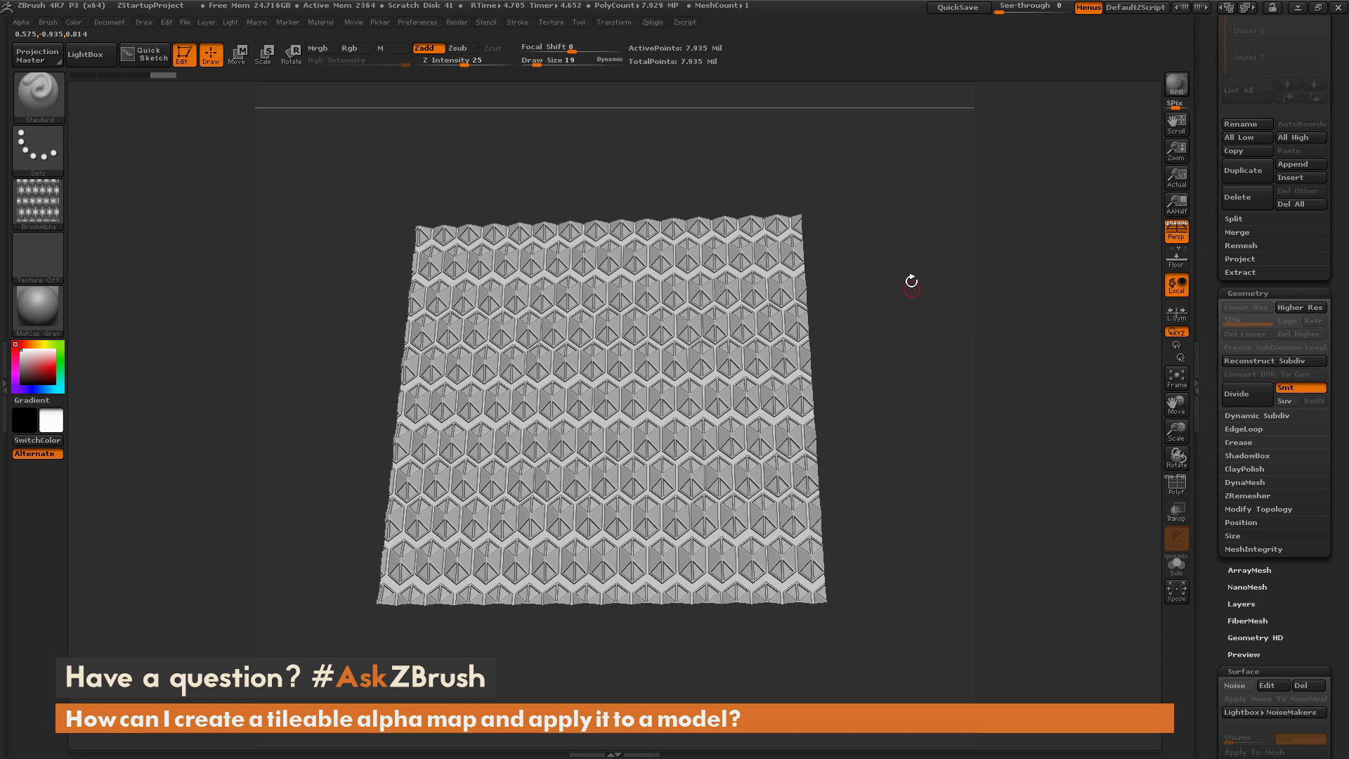
pyautogui.moveTo(910, 282)
pyautogui.mouseDown()
pyautogui.moveTo(832, 302)
pyautogui.moveTo(915, 295)
pyautogui.moveTo(905, 305)
pyautogui.mouseUp()
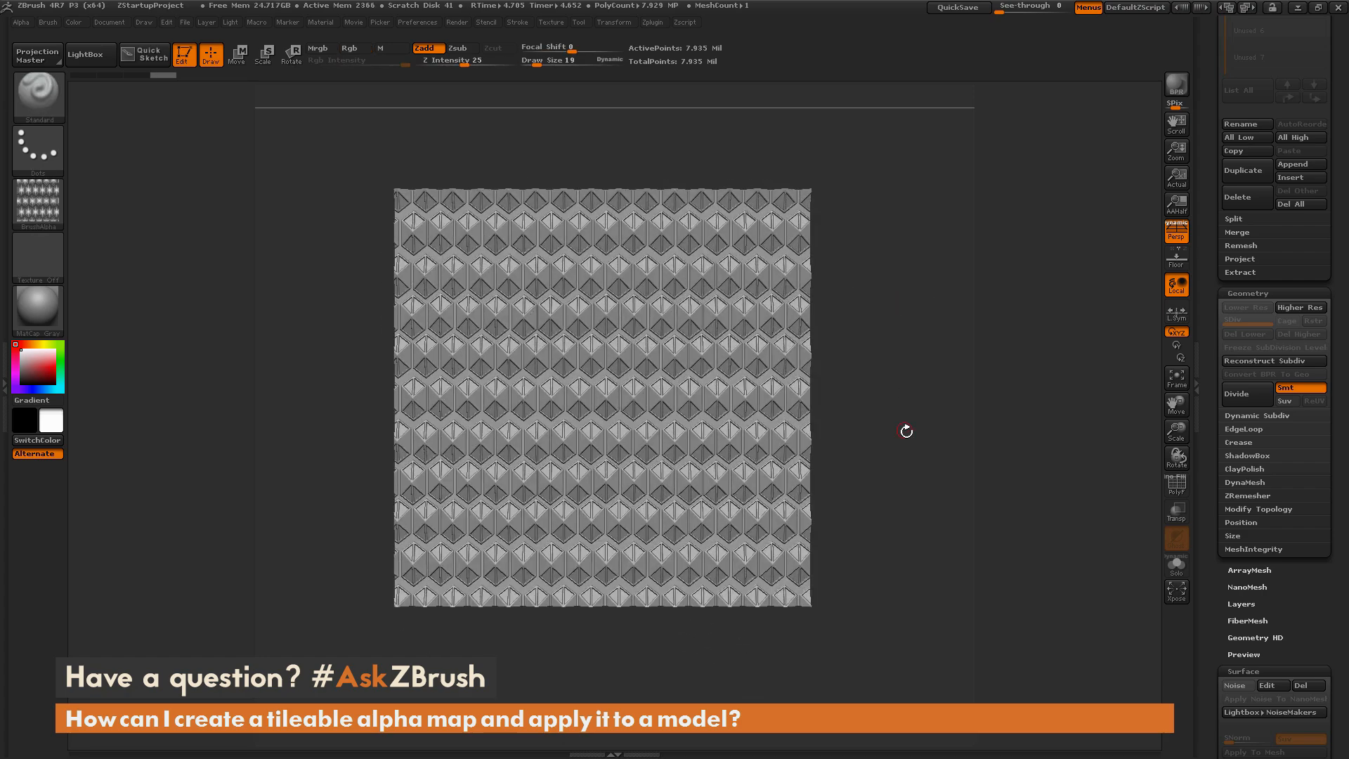
pyautogui.moveTo(907, 431)
pyautogui.mouseDown()
pyautogui.moveTo(910, 371)
pyautogui.moveTo(887, 420)
pyautogui.moveTo(926, 434)
pyautogui.moveTo(914, 383)
pyautogui.mouseUp()
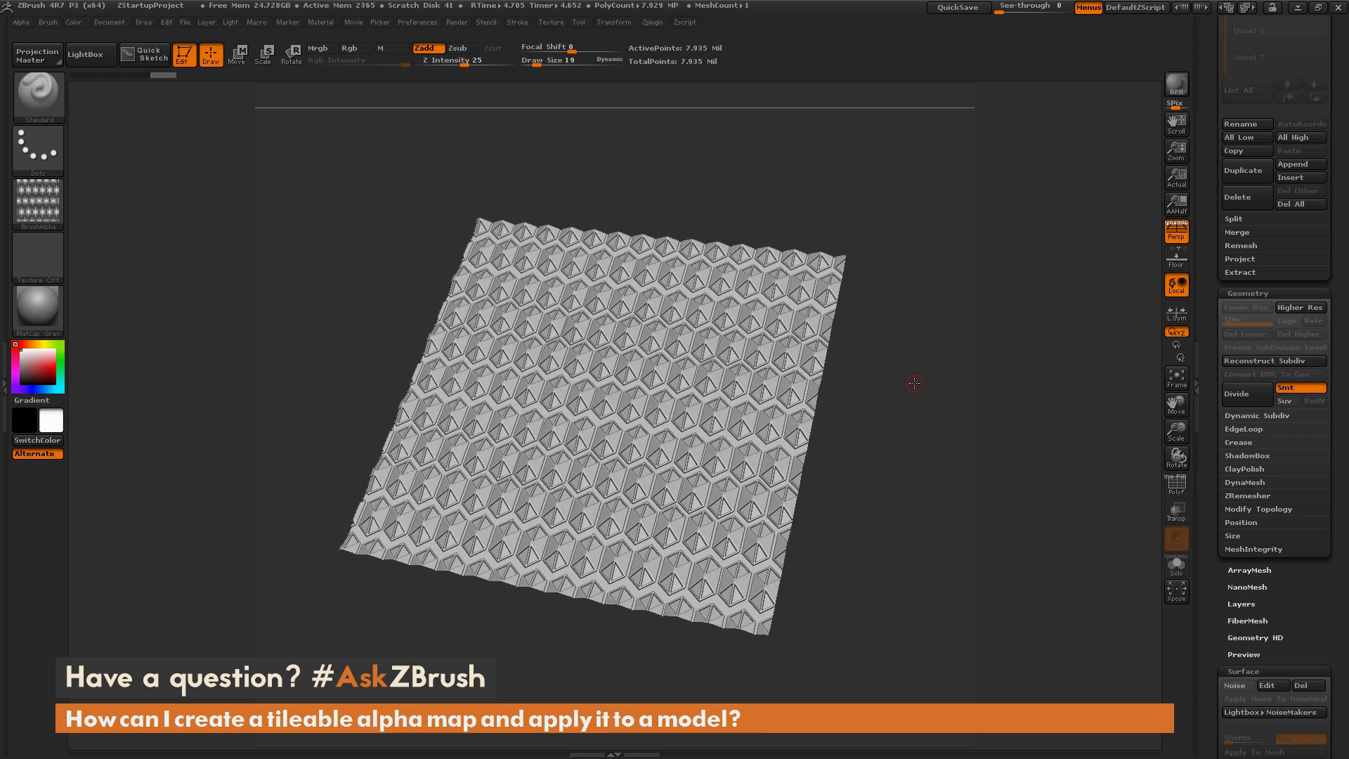